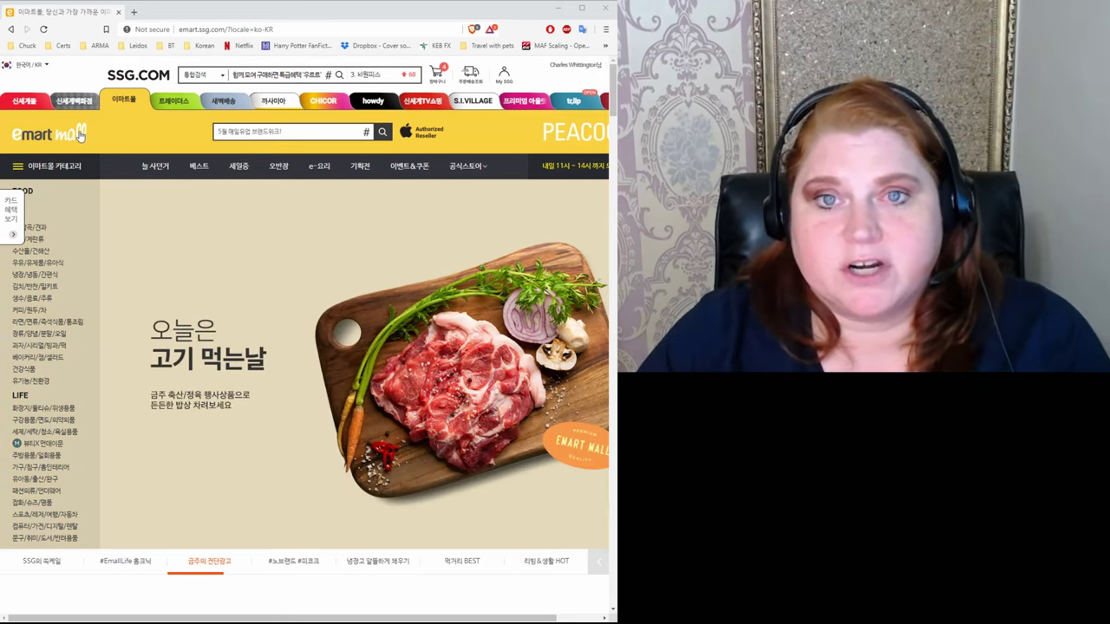
Switch the store's display language from Korean to English.
click(41, 67)
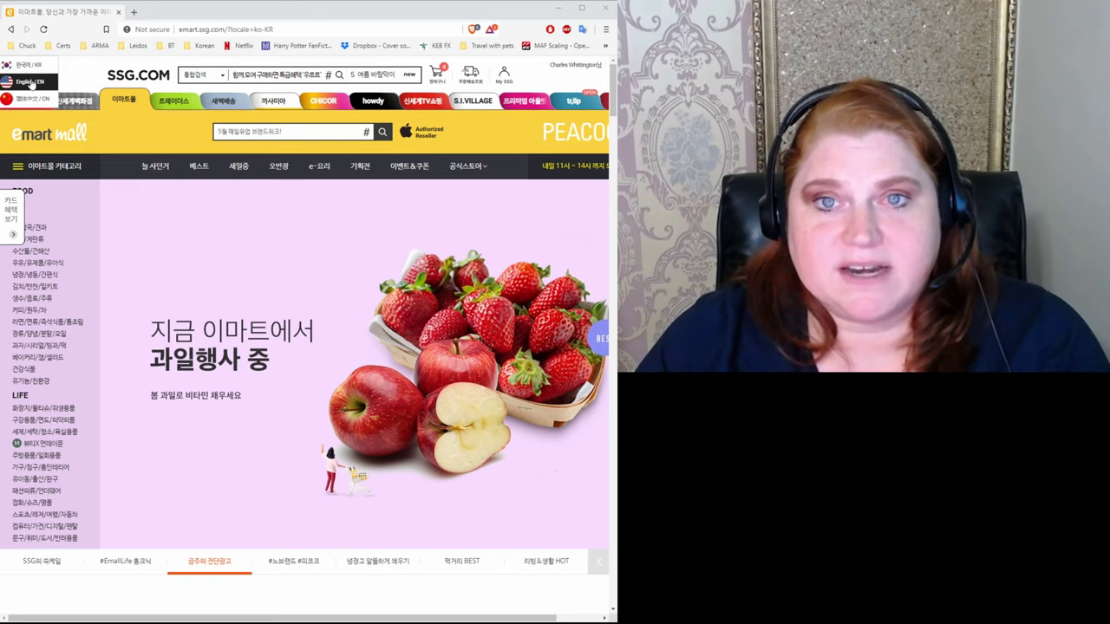
click(30, 83)
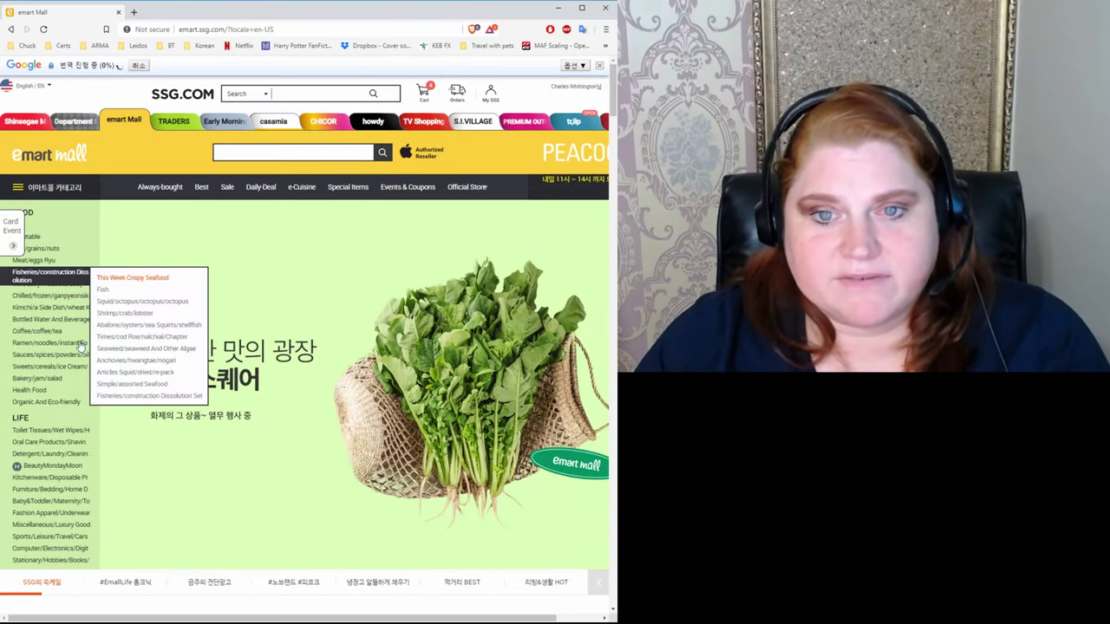
Look through the food categories and open Bottled Water within the water and beverages category.
mouse_move(64, 258)
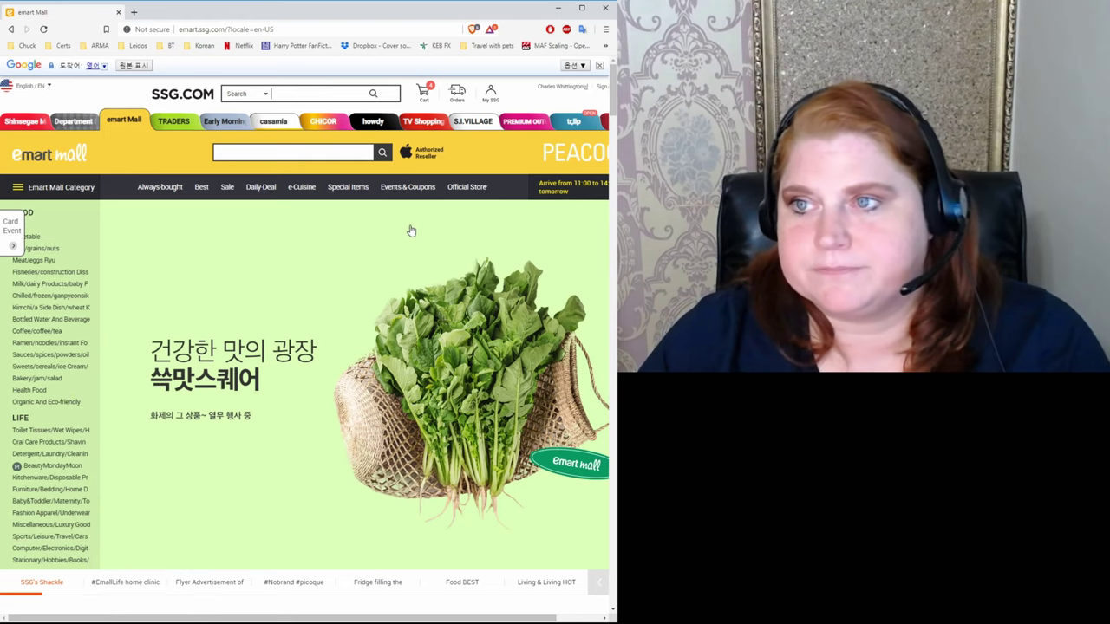
mouse_move(490, 96)
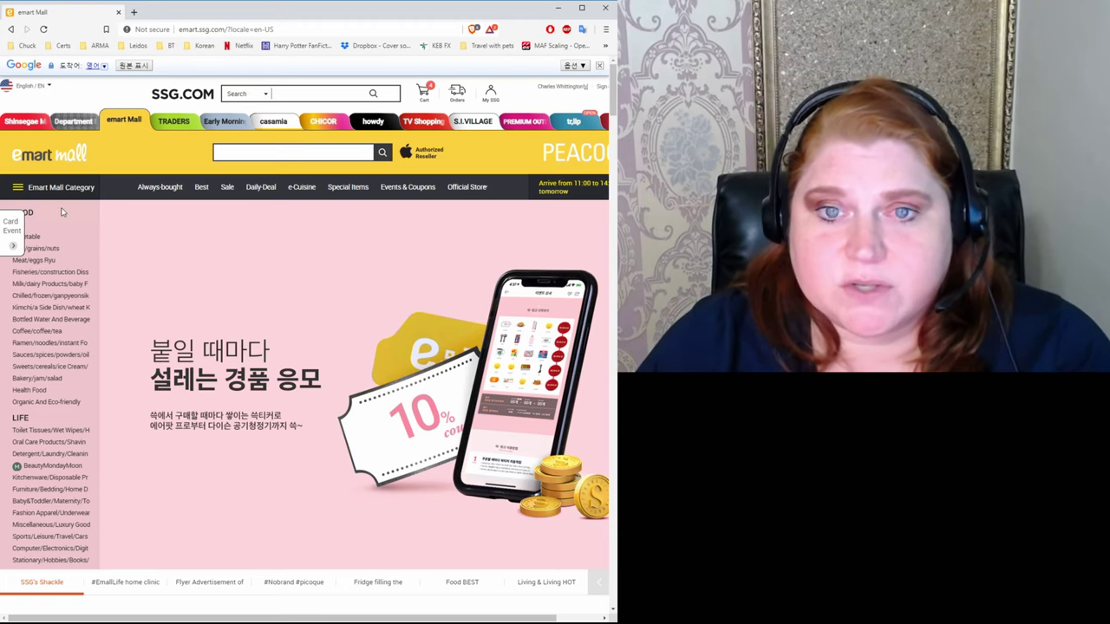
mouse_move(87, 234)
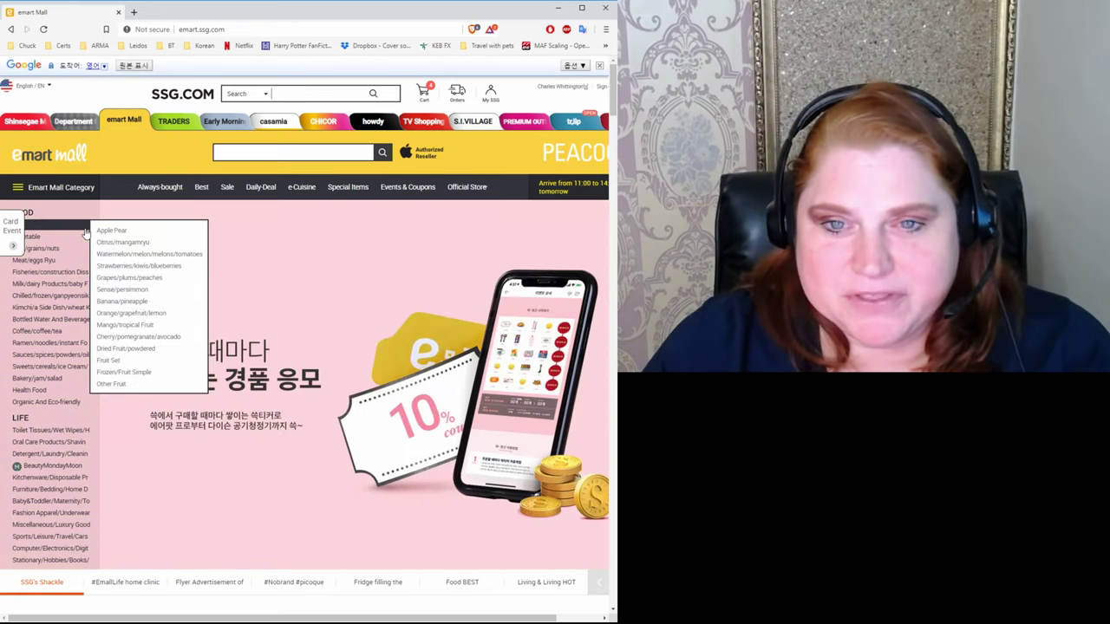
mouse_move(423, 92)
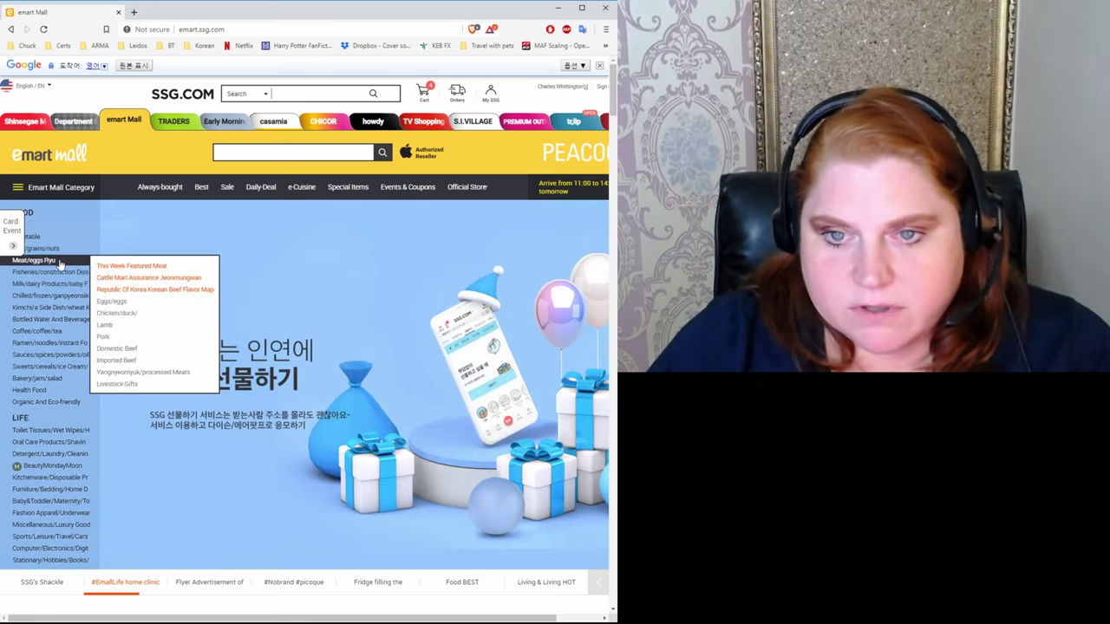
mouse_move(59, 316)
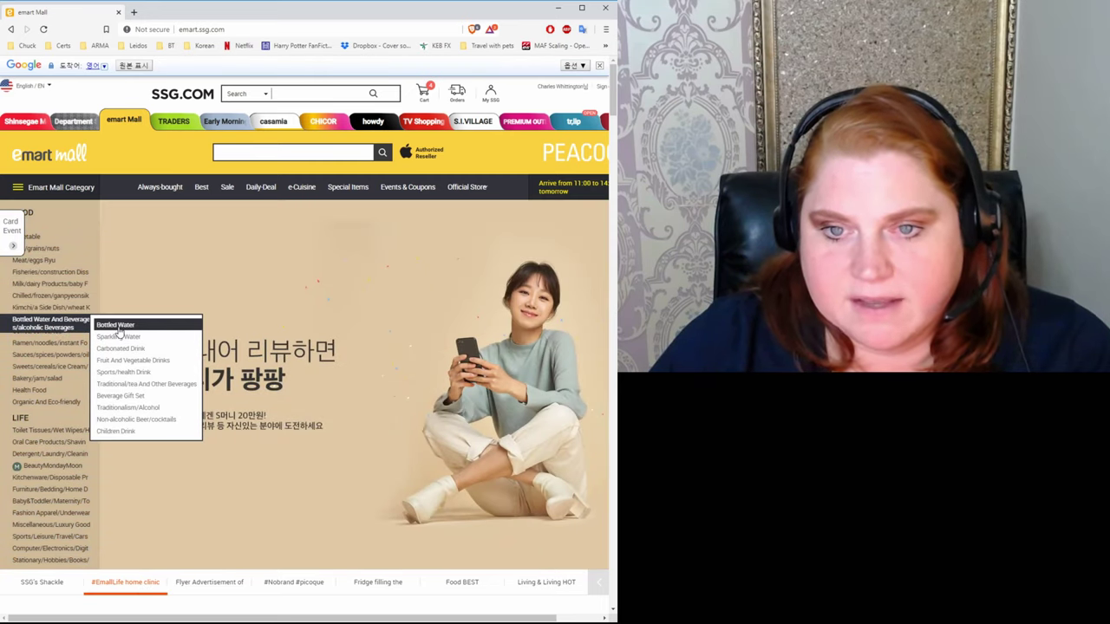
click(117, 326)
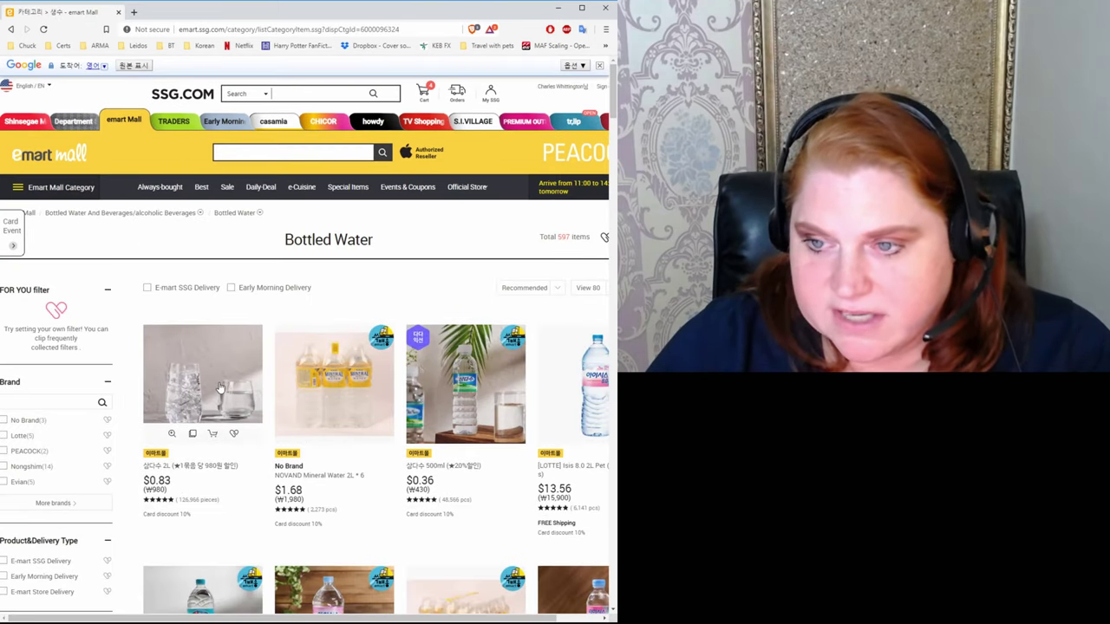
Add 20 bottles of Nong Shim Baeksan Water 330ml to the cart, continue shopping and check the cart preview.
scroll(221, 387, down, 5)
click(216, 390)
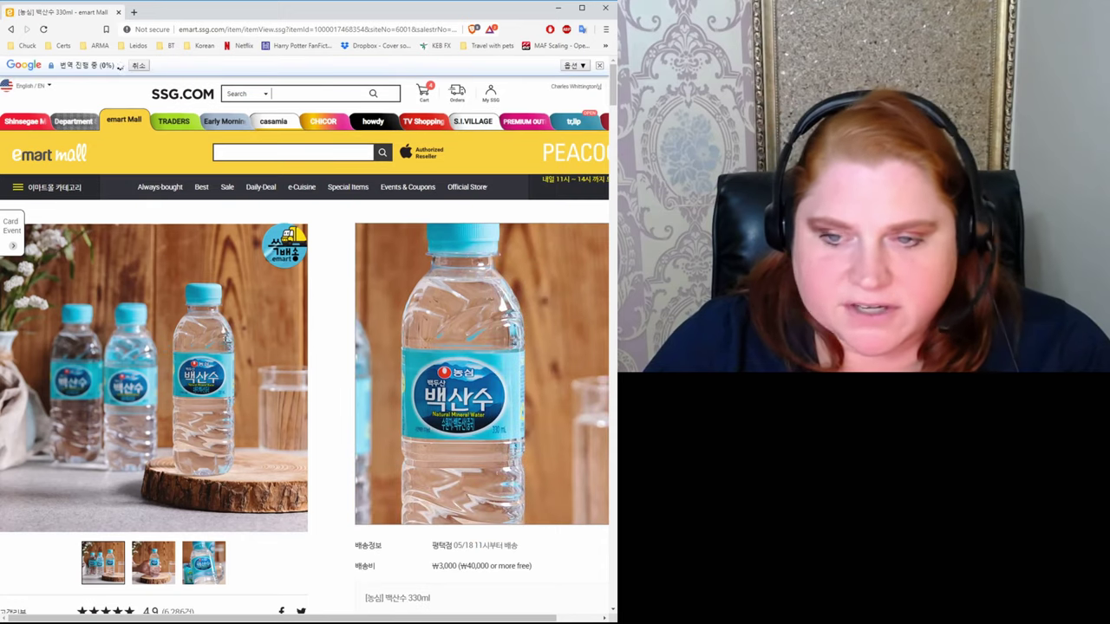
scroll(491, 355, down, 2)
scroll(416, 382, down, 1)
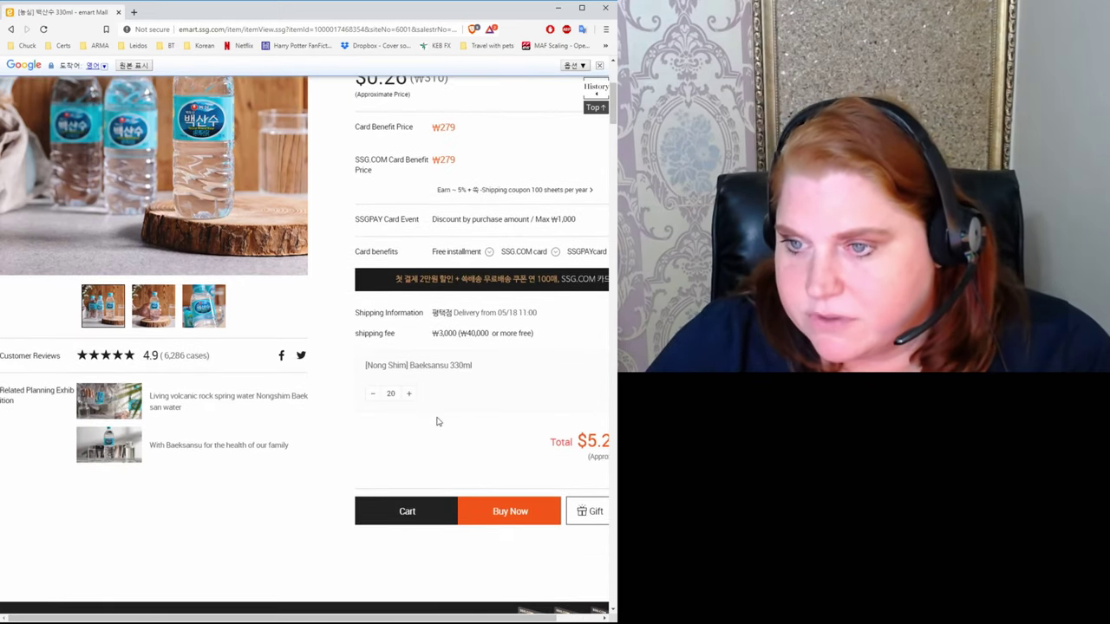
click(396, 513)
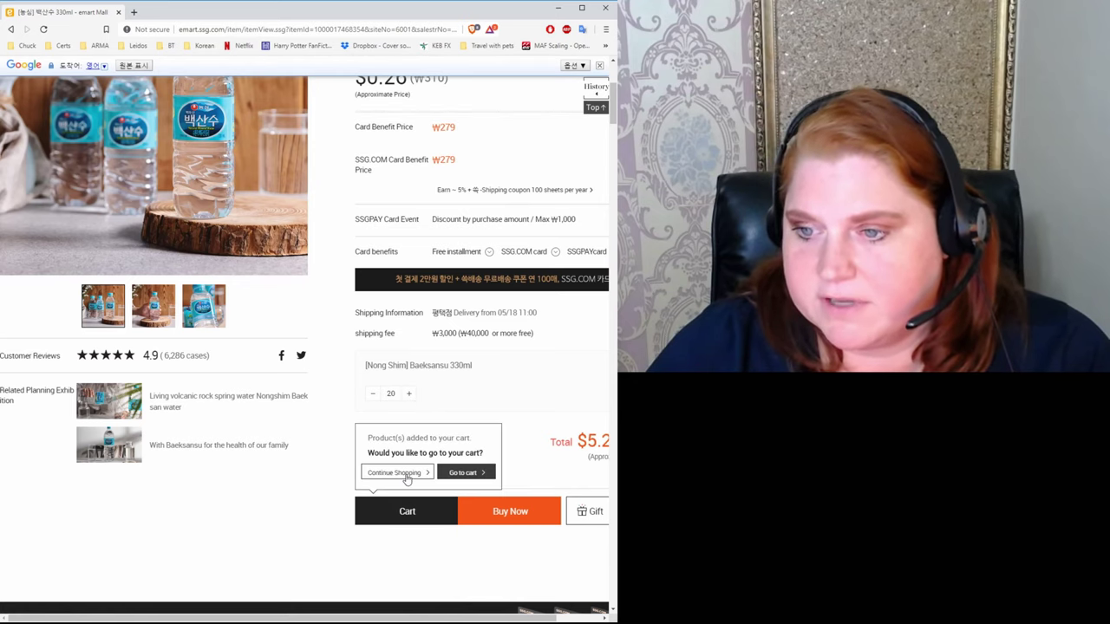
click(396, 472)
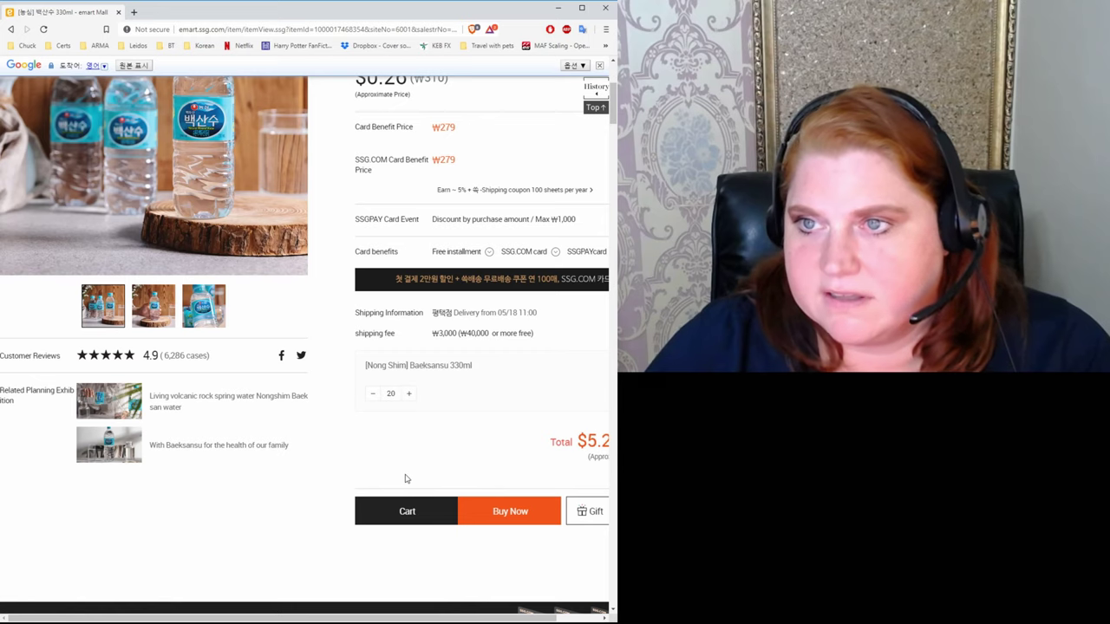
scroll(367, 467, up, 3)
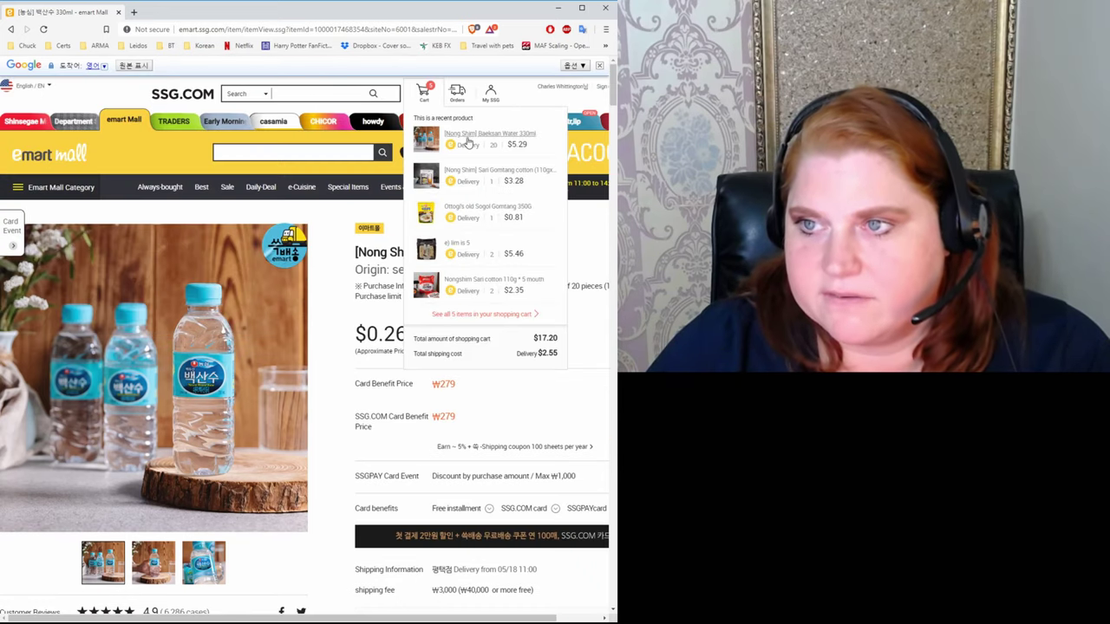
Open the emart Mall Sale page and look through the discounted products in the real-time popular sale list.
mouse_move(52, 189)
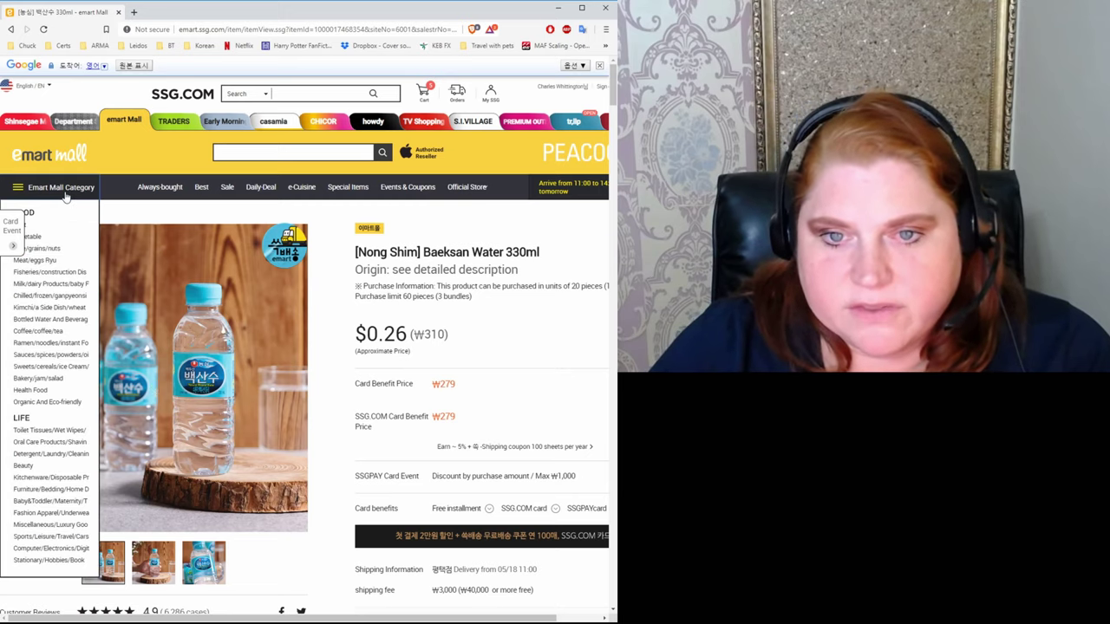
click(227, 190)
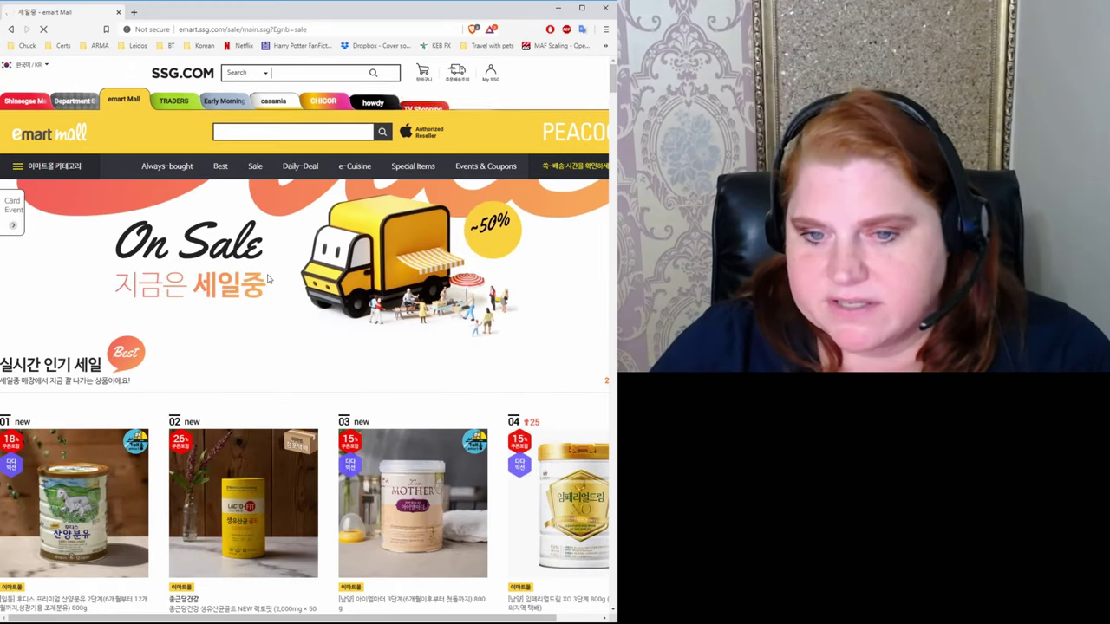
scroll(286, 260, down, 1)
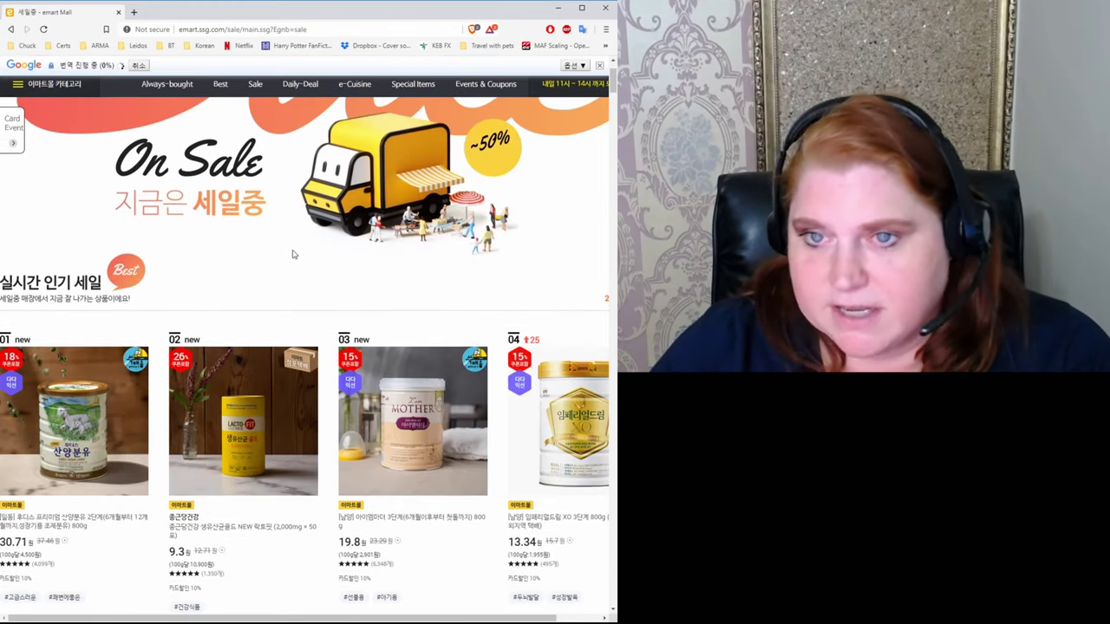
scroll(292, 254, down, 3)
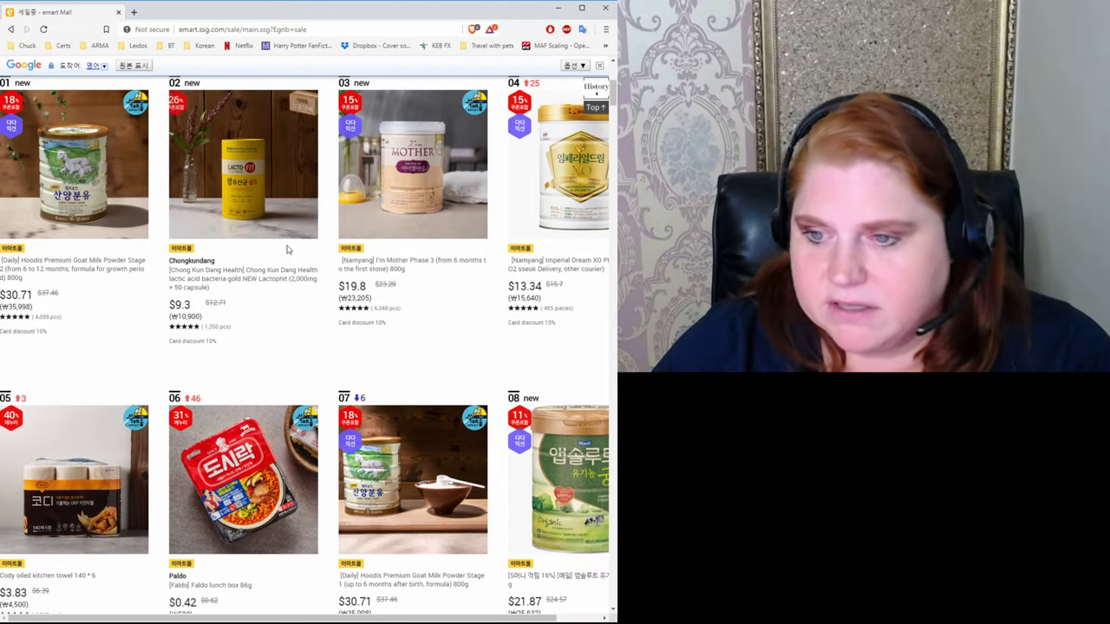
scroll(288, 250, down, 3)
scroll(365, 316, down, 2)
scroll(365, 316, down, 1)
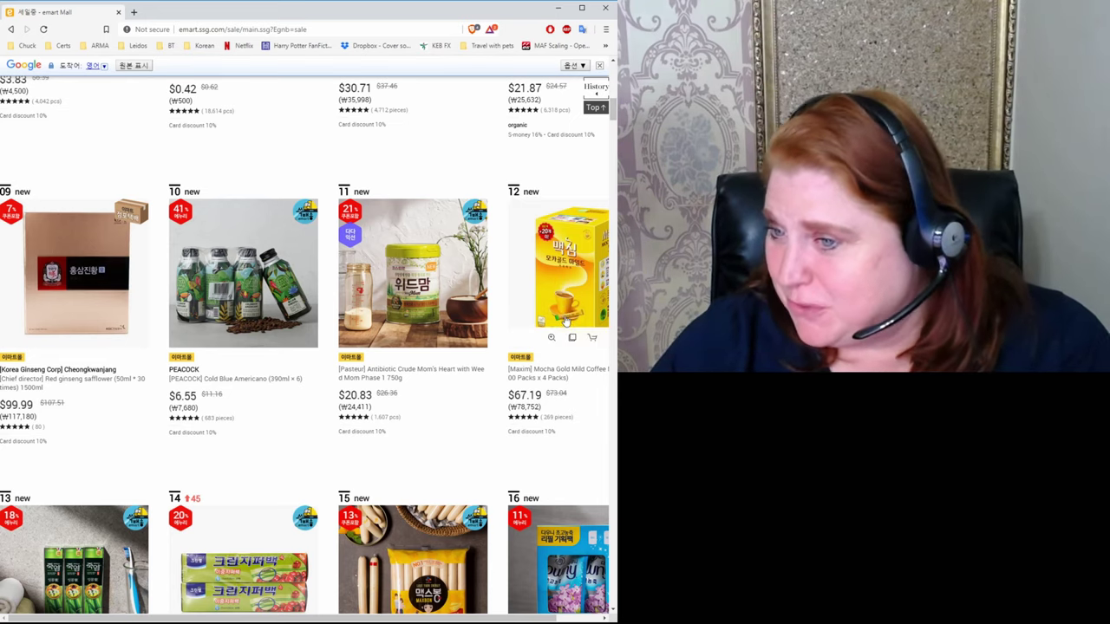
scroll(278, 425, down, 1)
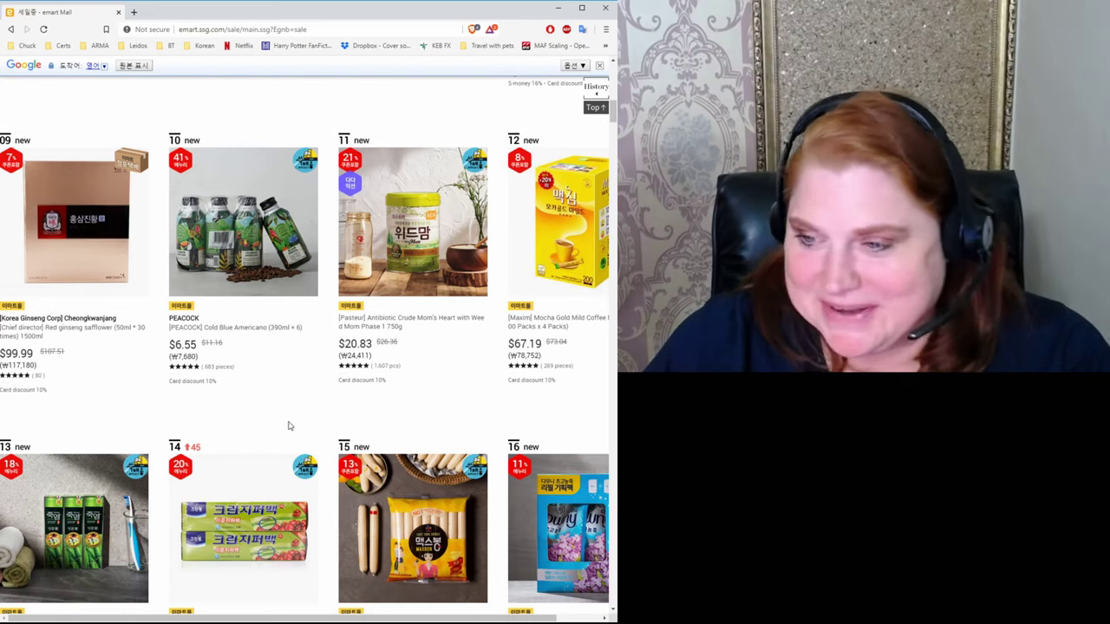
scroll(286, 426, down, 4)
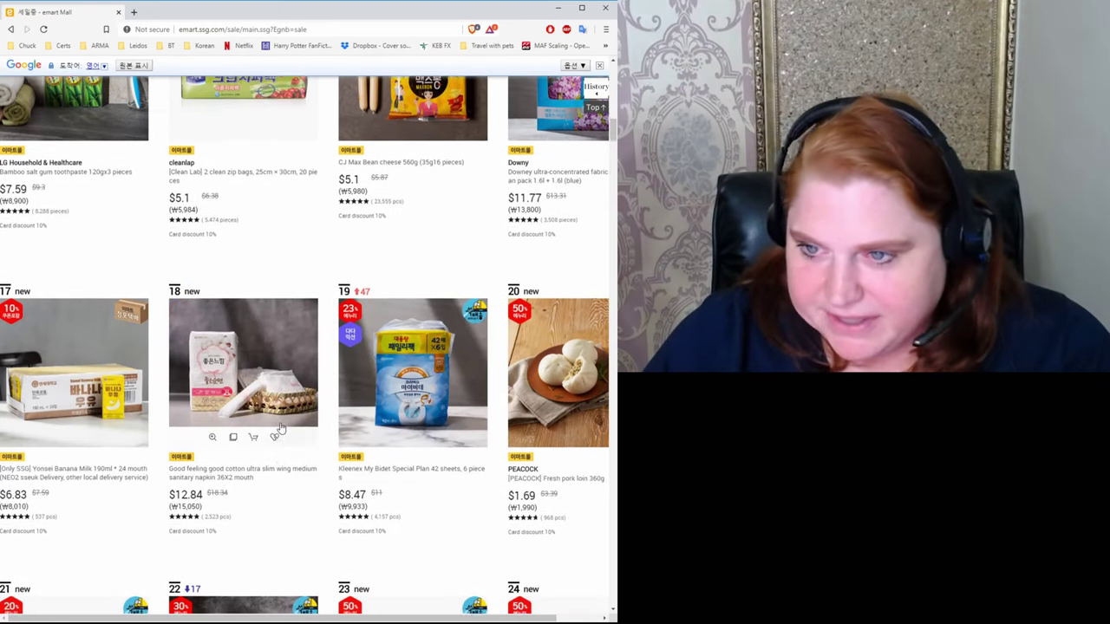
scroll(280, 428, down, 1)
scroll(296, 421, down, 1)
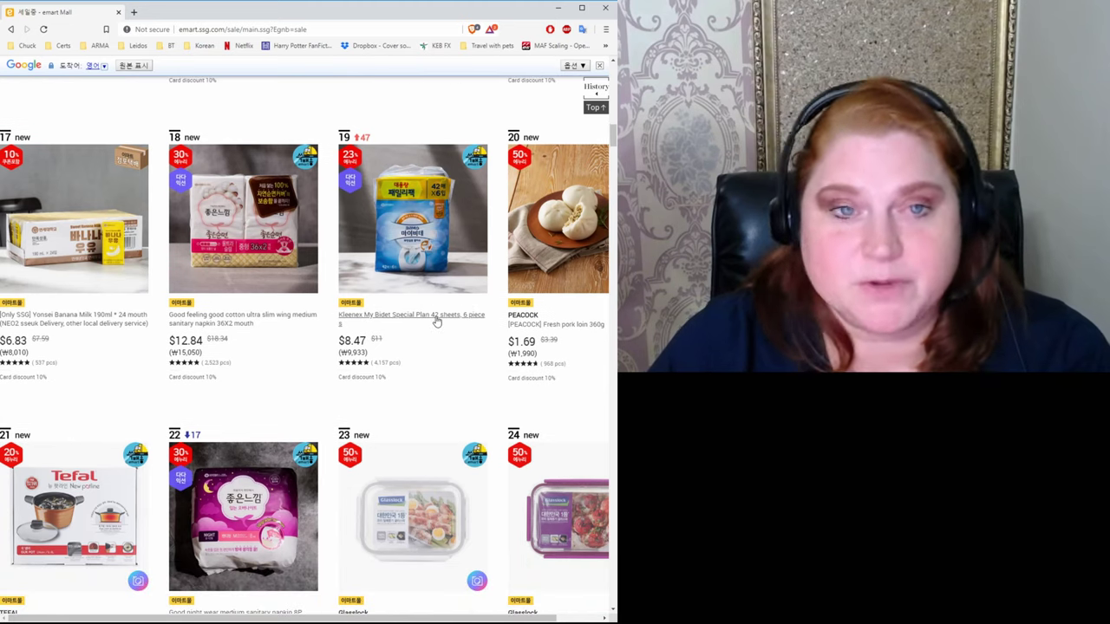
scroll(260, 306, down, 9)
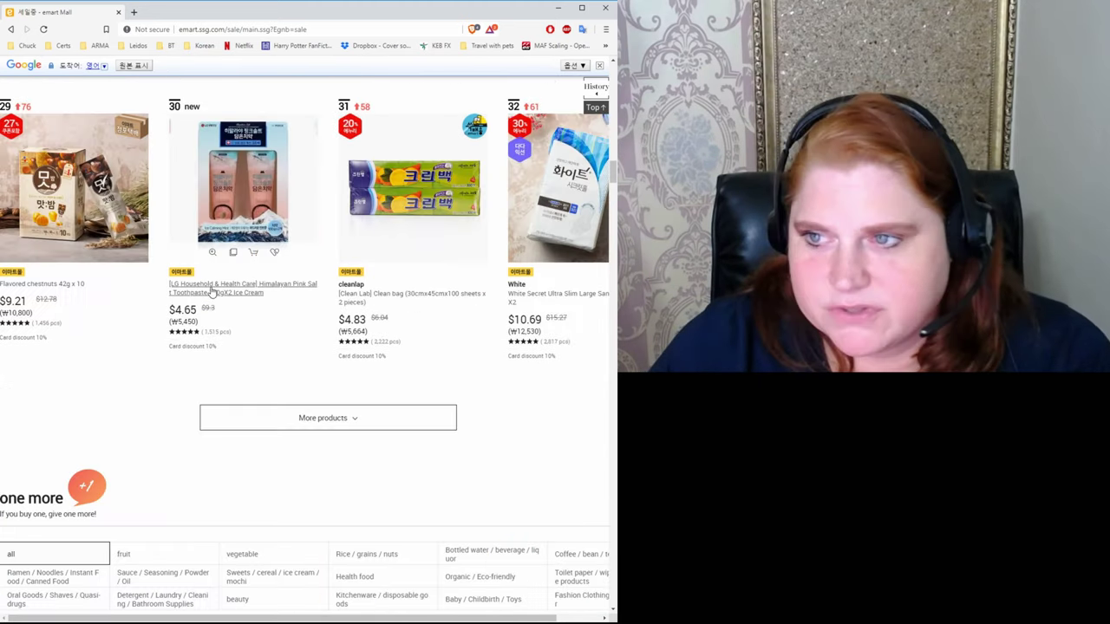
scroll(211, 292, up, 16)
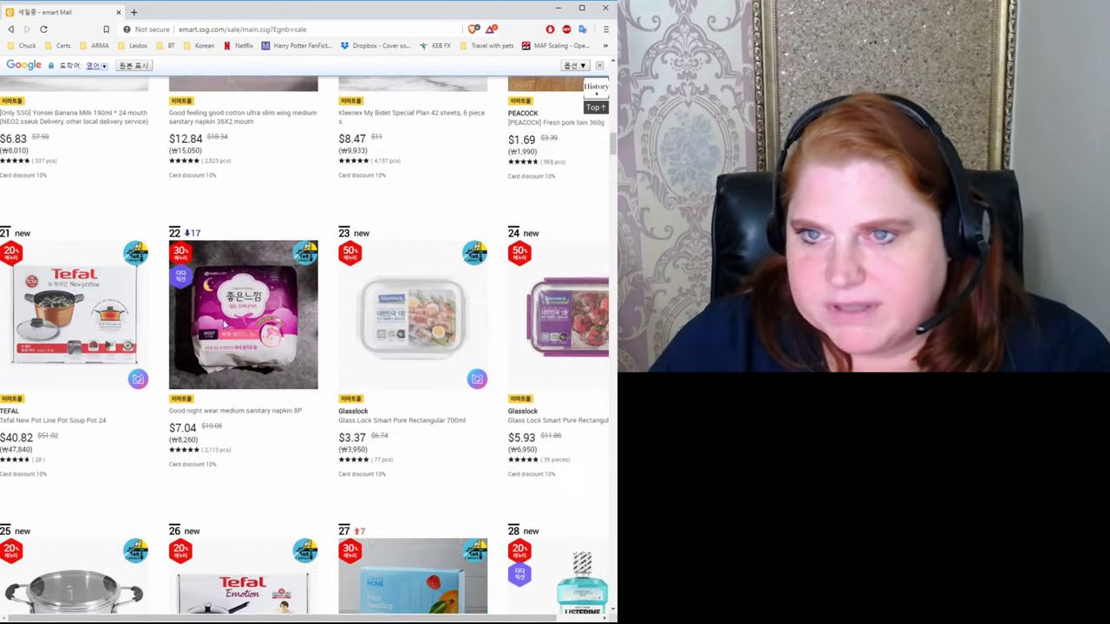
scroll(222, 325, up, 16)
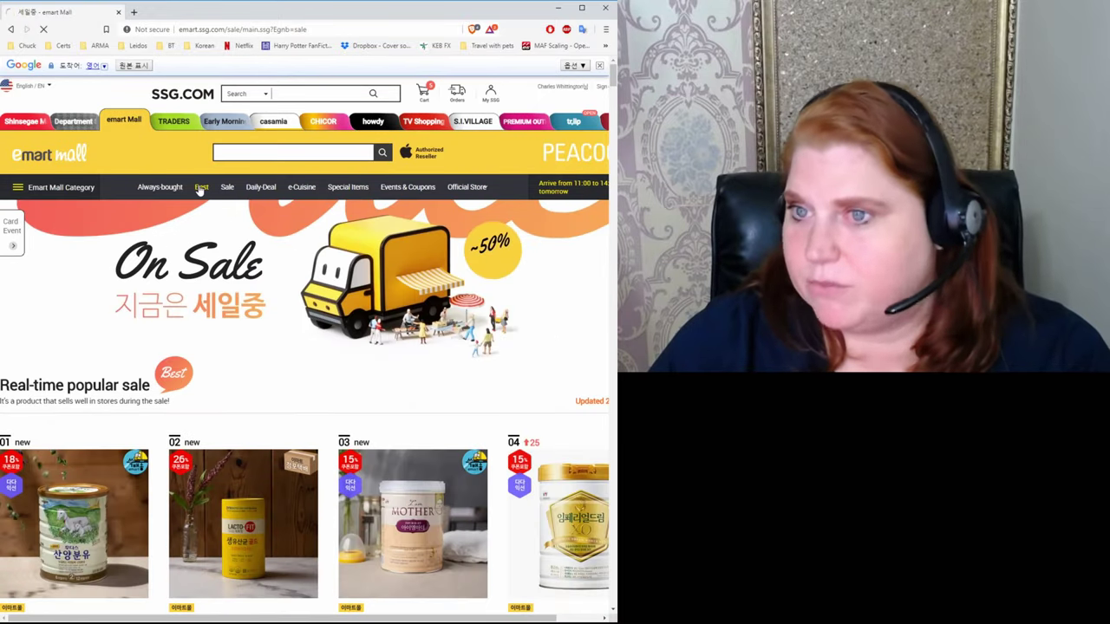
Open the emart Mall Best page and look through the top-ranked items and best-selling tissue and paper products.
click(198, 188)
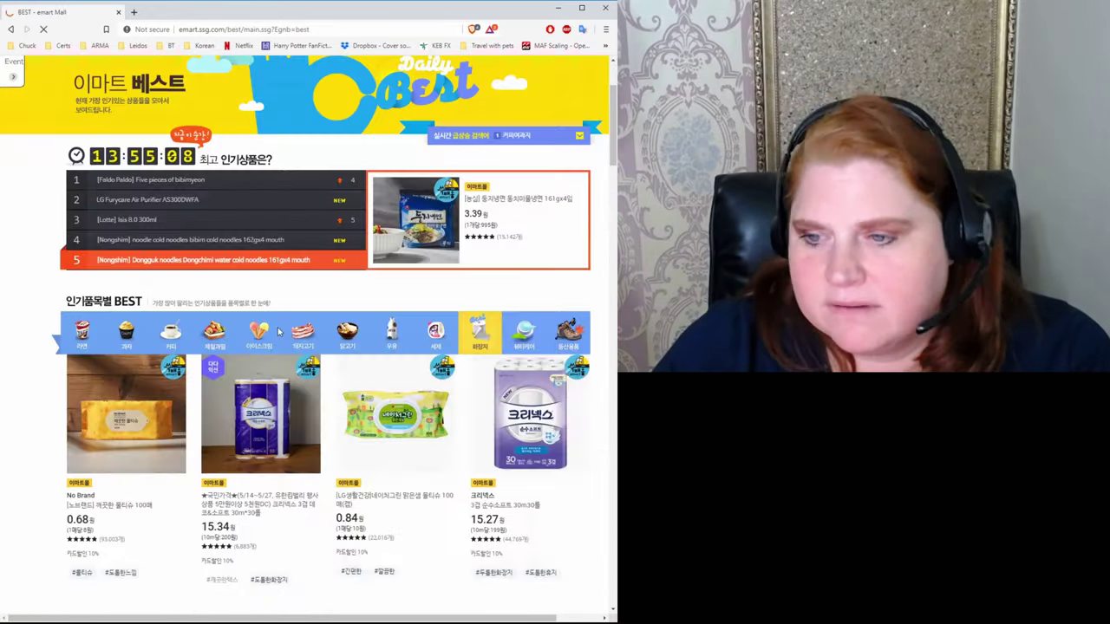
scroll(278, 329, down, 1)
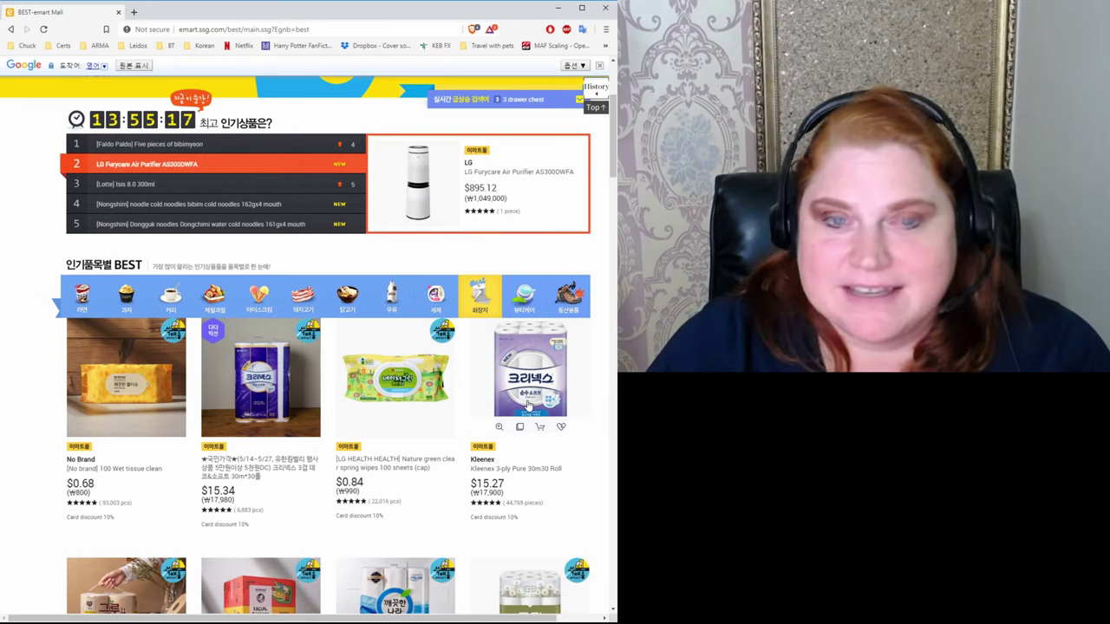
scroll(527, 405, down, 6)
scroll(316, 396, up, 1)
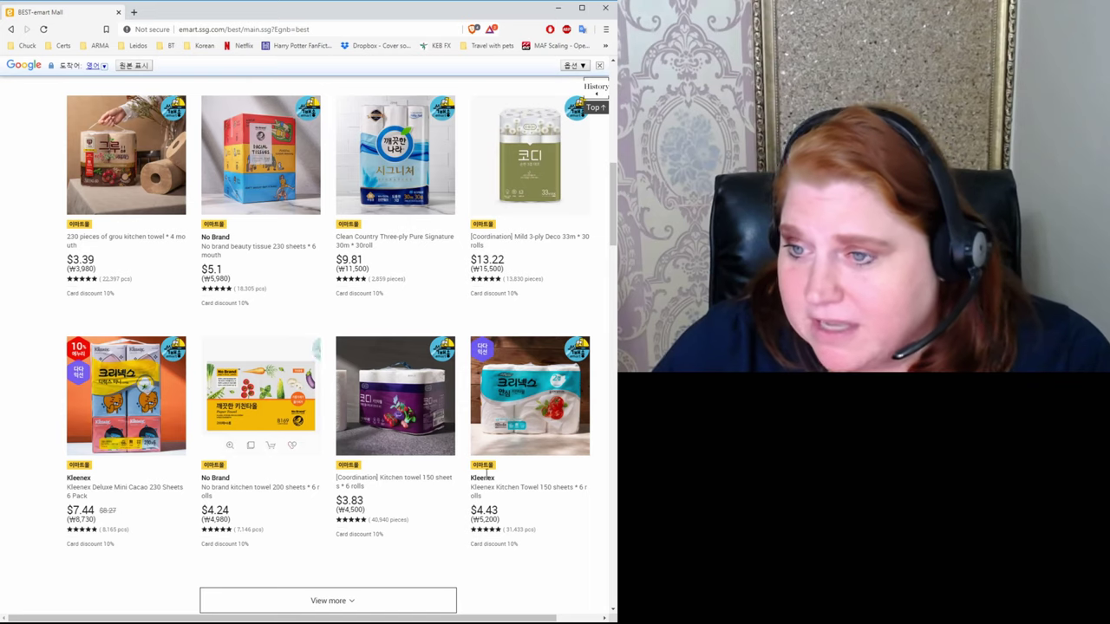
scroll(180, 410, up, 2)
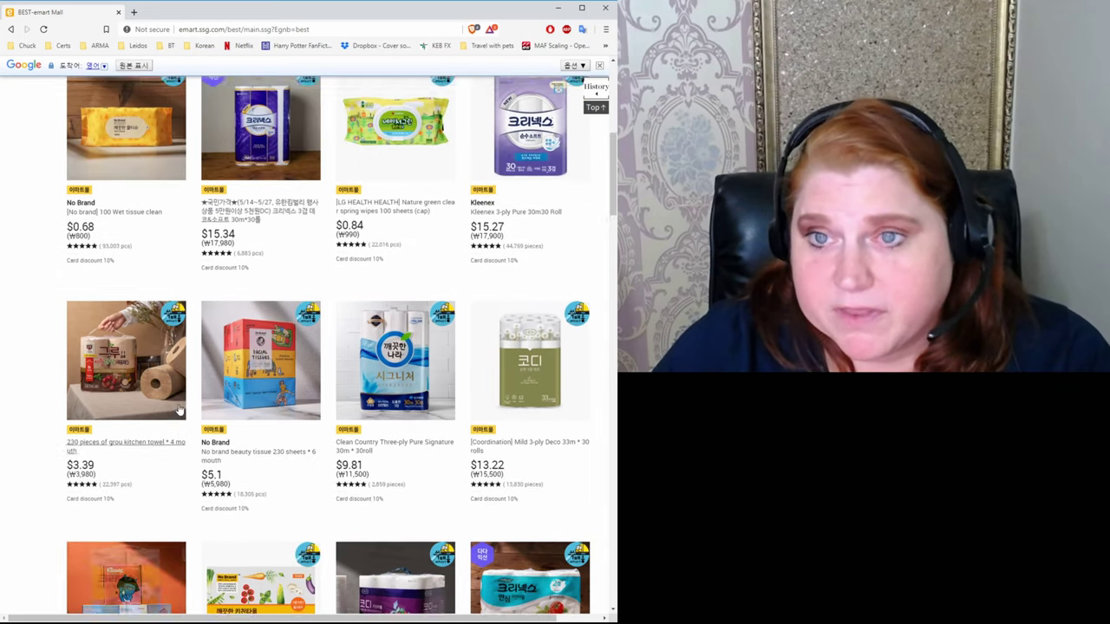
scroll(179, 410, up, 5)
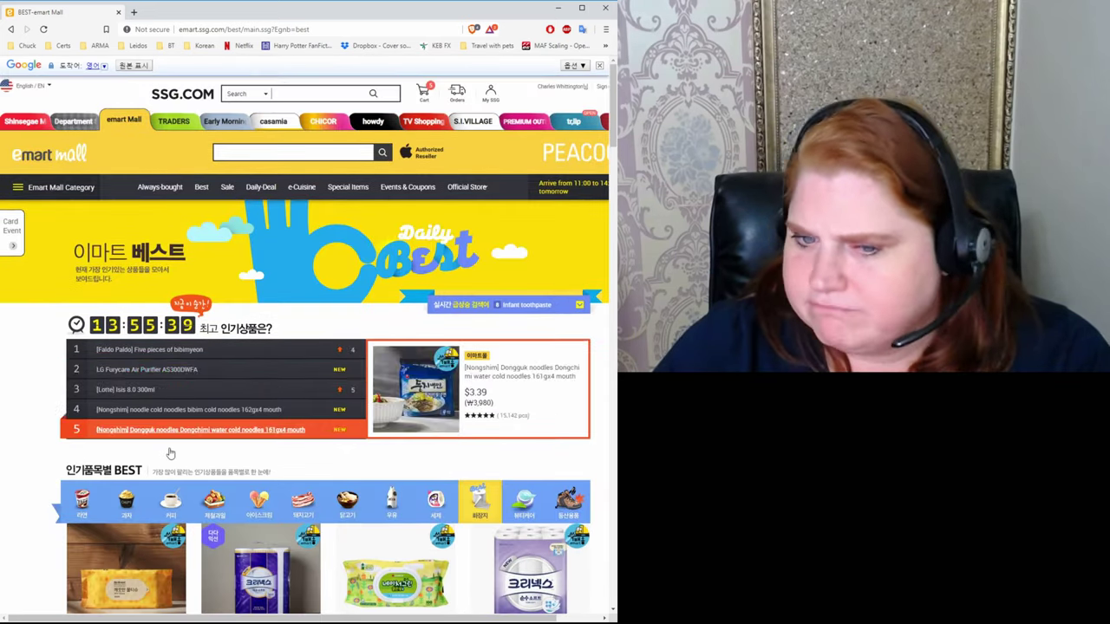
scroll(217, 464, down, 5)
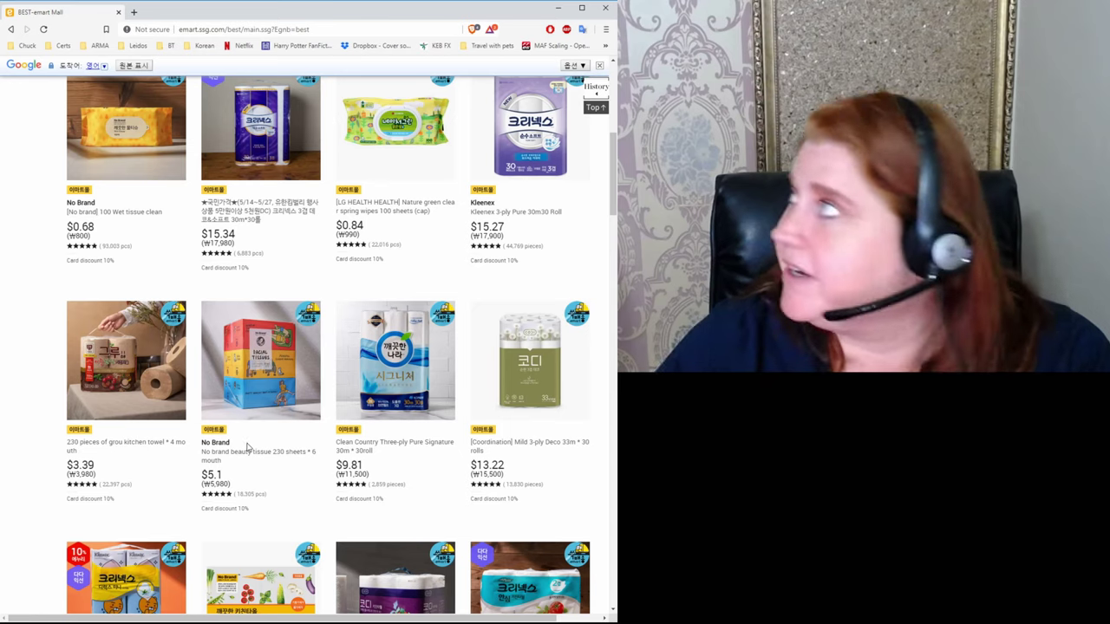
mouse_move(256, 386)
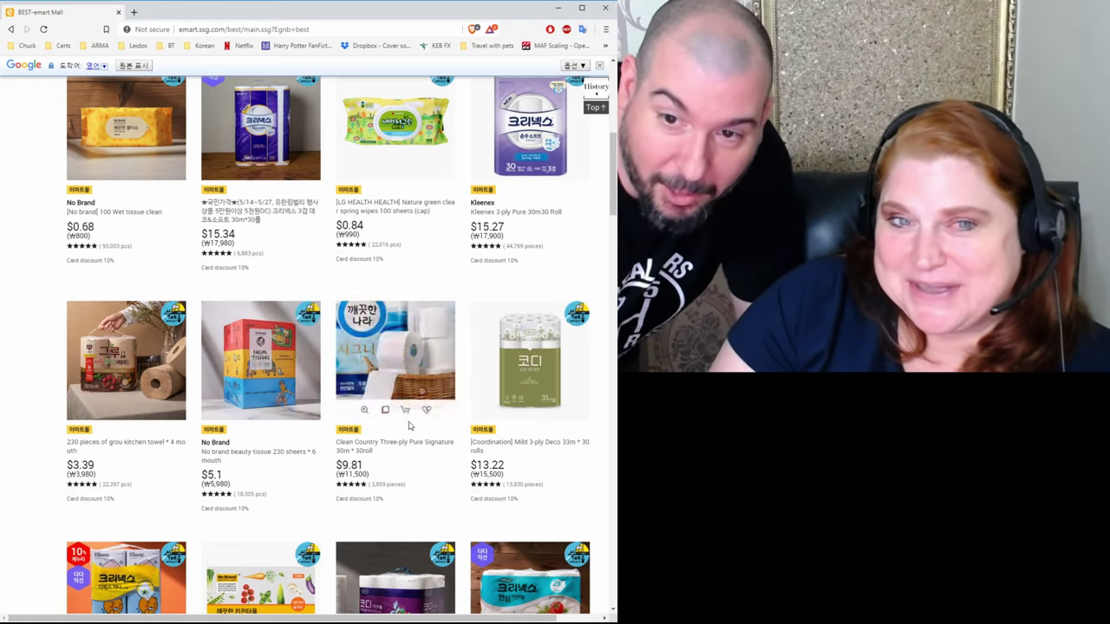
mouse_move(432, 384)
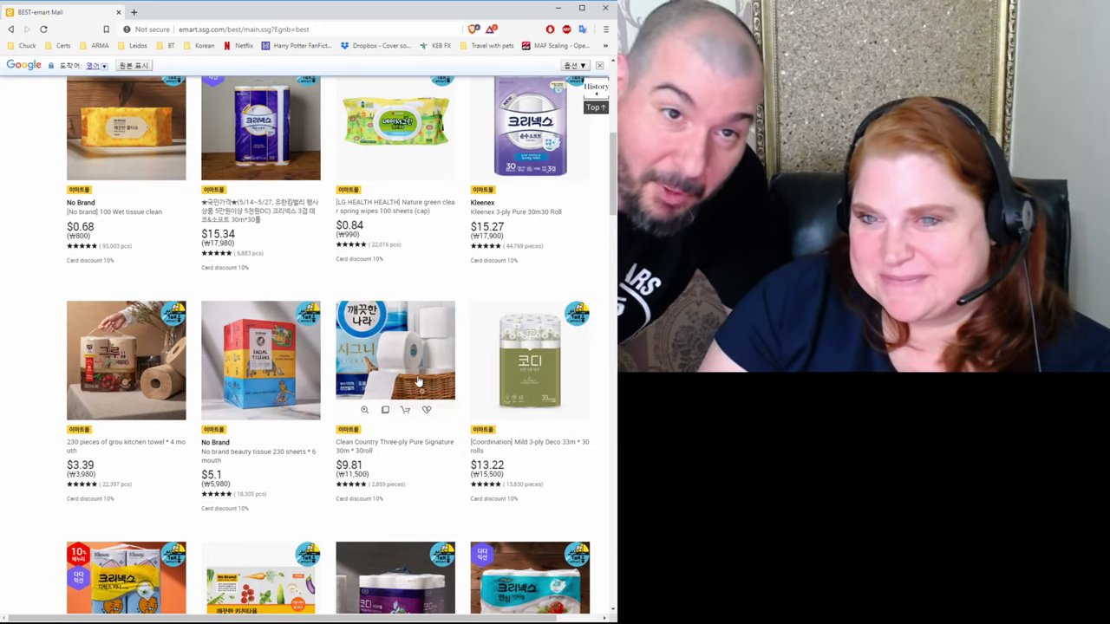
scroll(379, 371, up, 3)
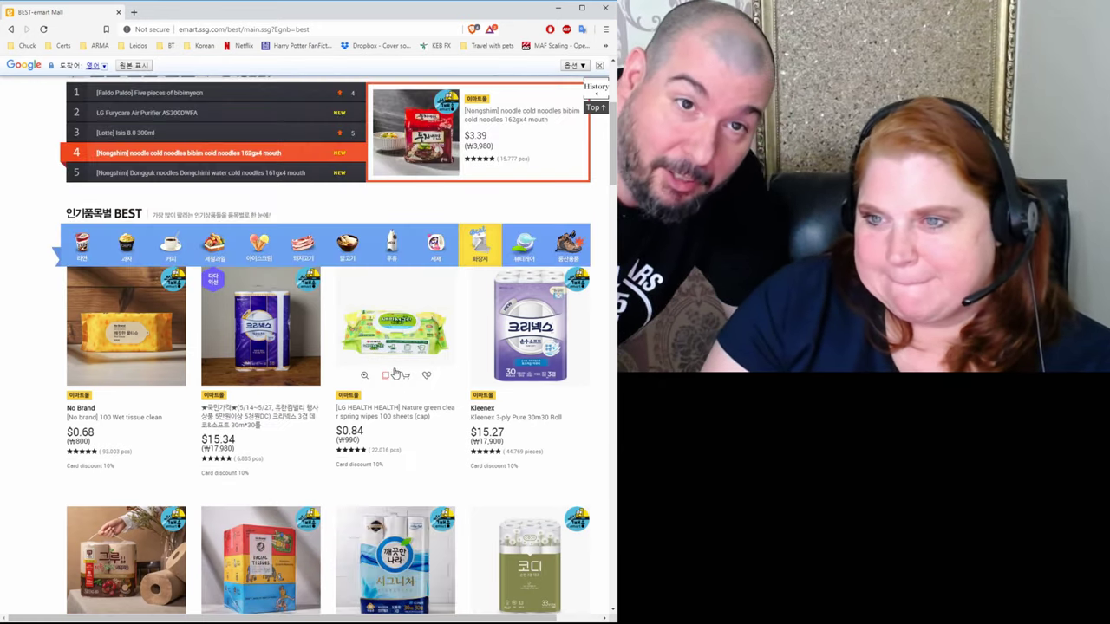
scroll(395, 372, up, 2)
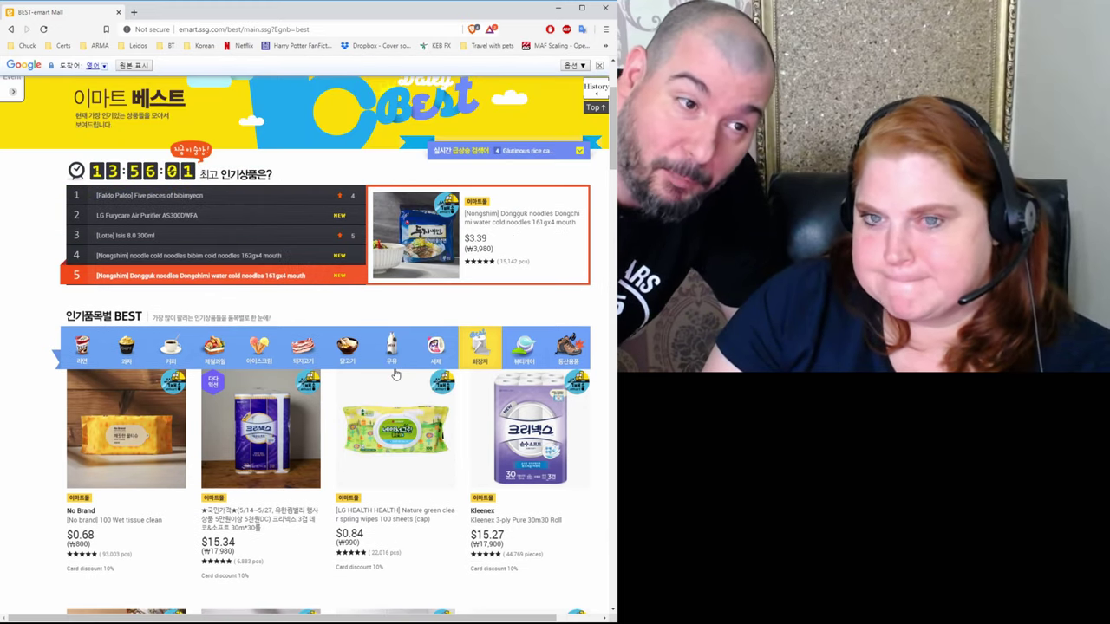
mouse_move(395, 374)
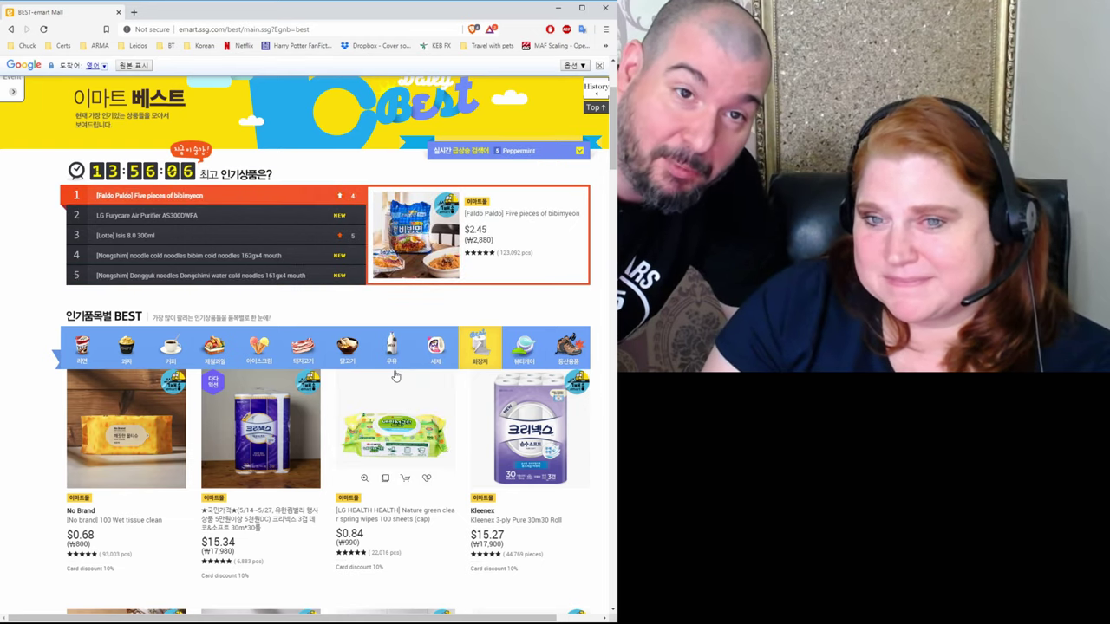
Open the Always-bought page and look over its grid of frequently purchased item types.
scroll(394, 375, up, 2)
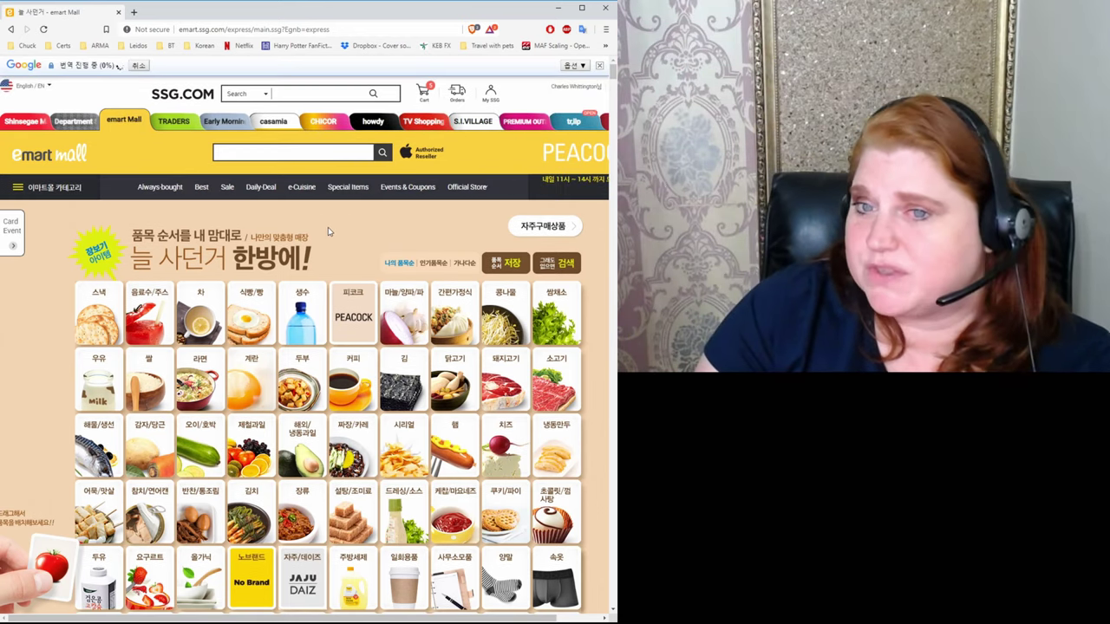
scroll(328, 232, down, 1)
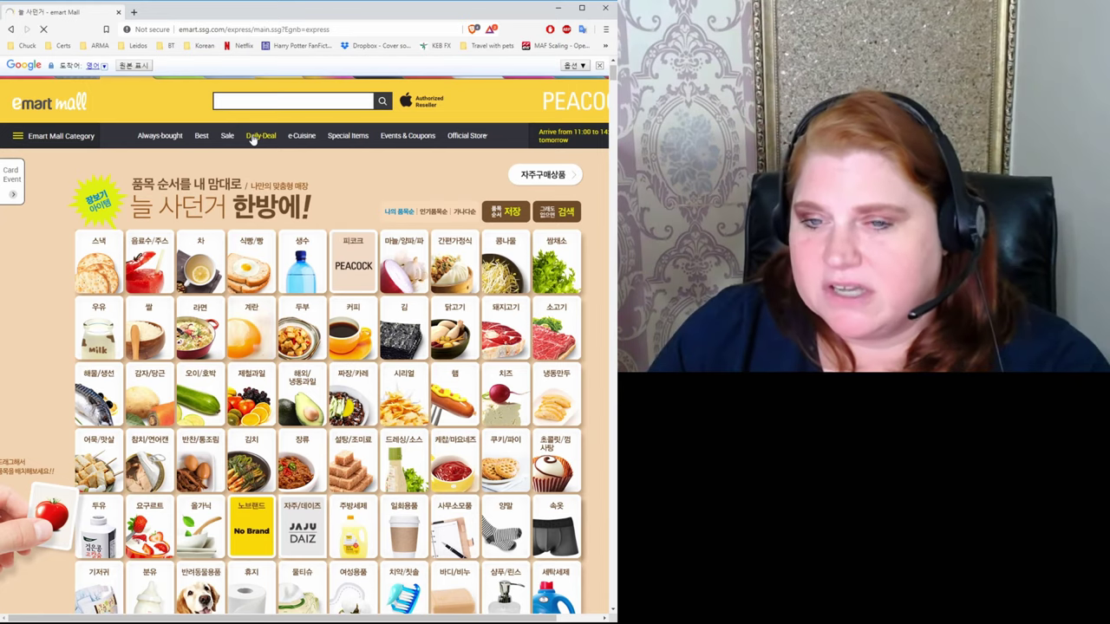
Open the Daily-Deal page, look through the day's discounted products and their prices, and return to the start of the page.
click(252, 136)
scroll(399, 205, down, 3)
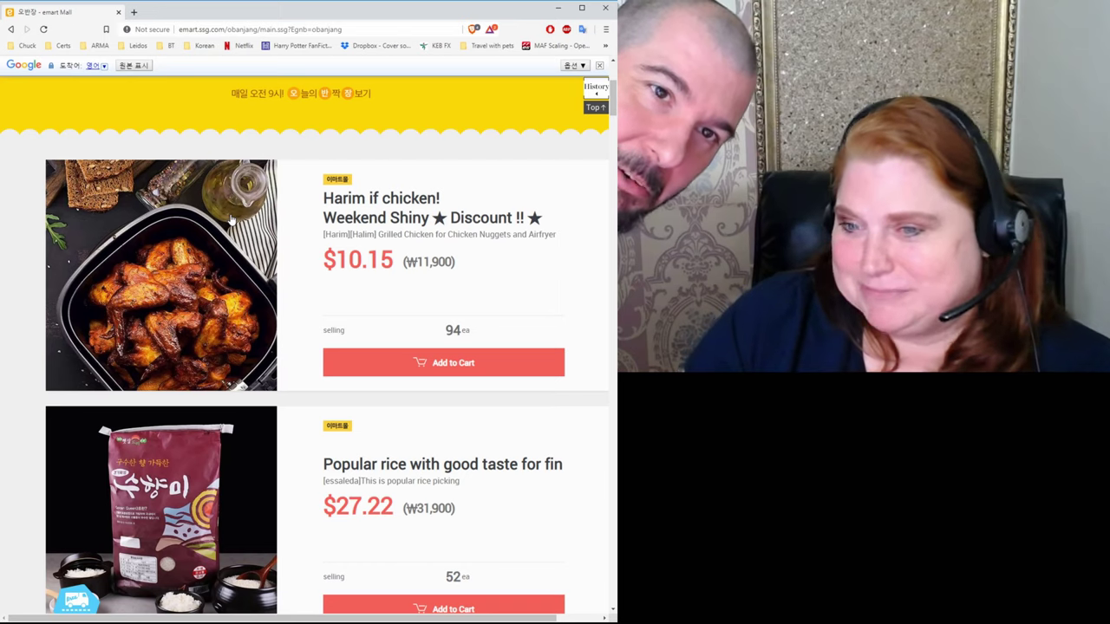
scroll(231, 220, down, 6)
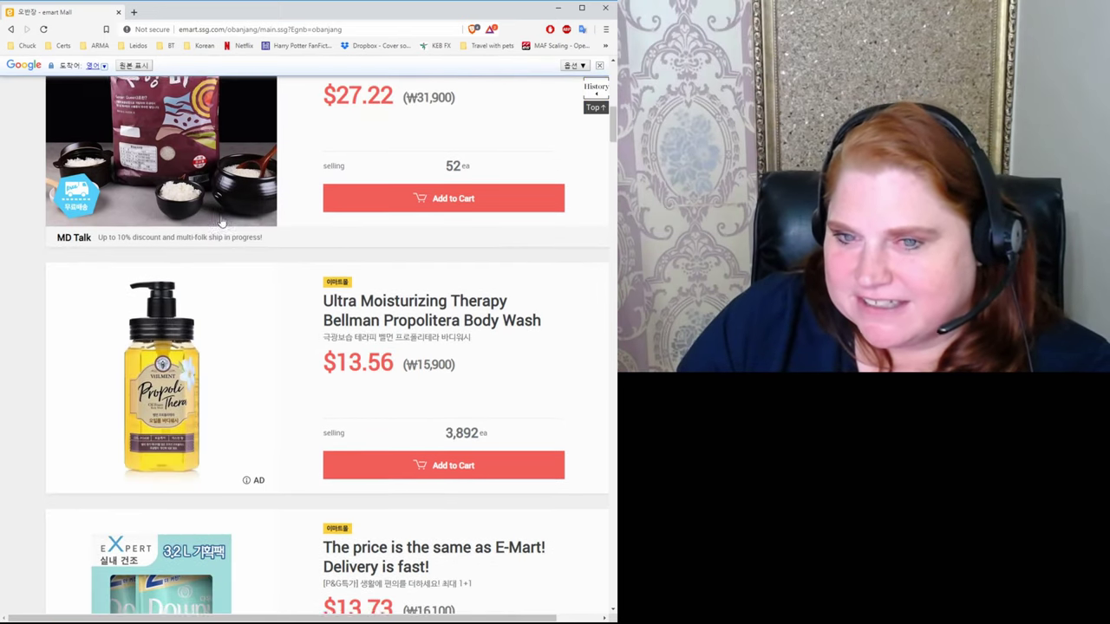
scroll(221, 223, down, 7)
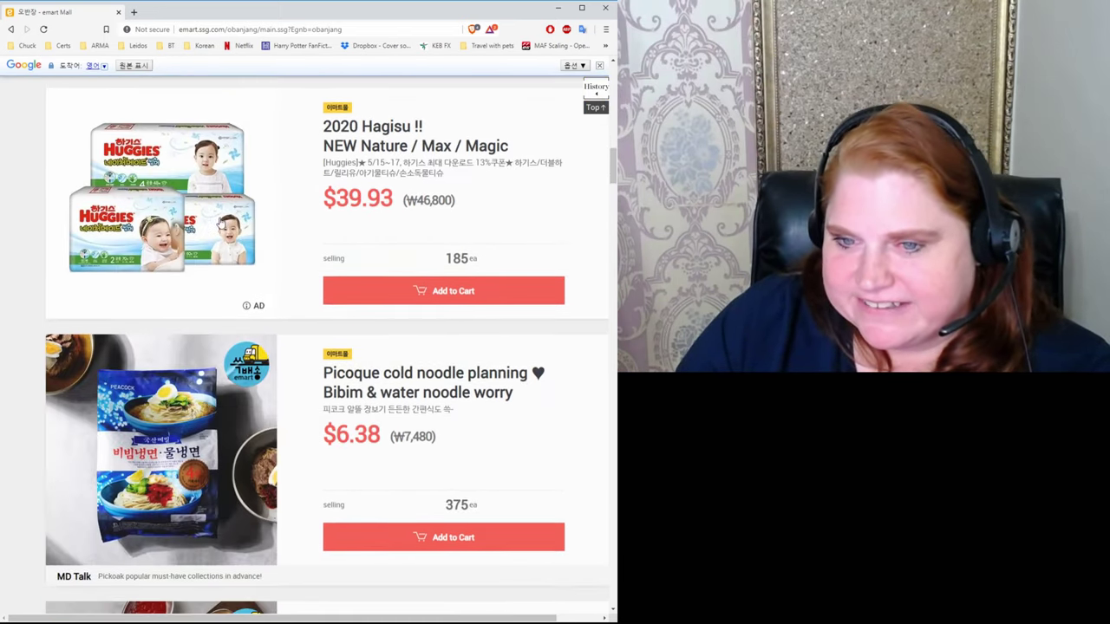
scroll(220, 223, down, 3)
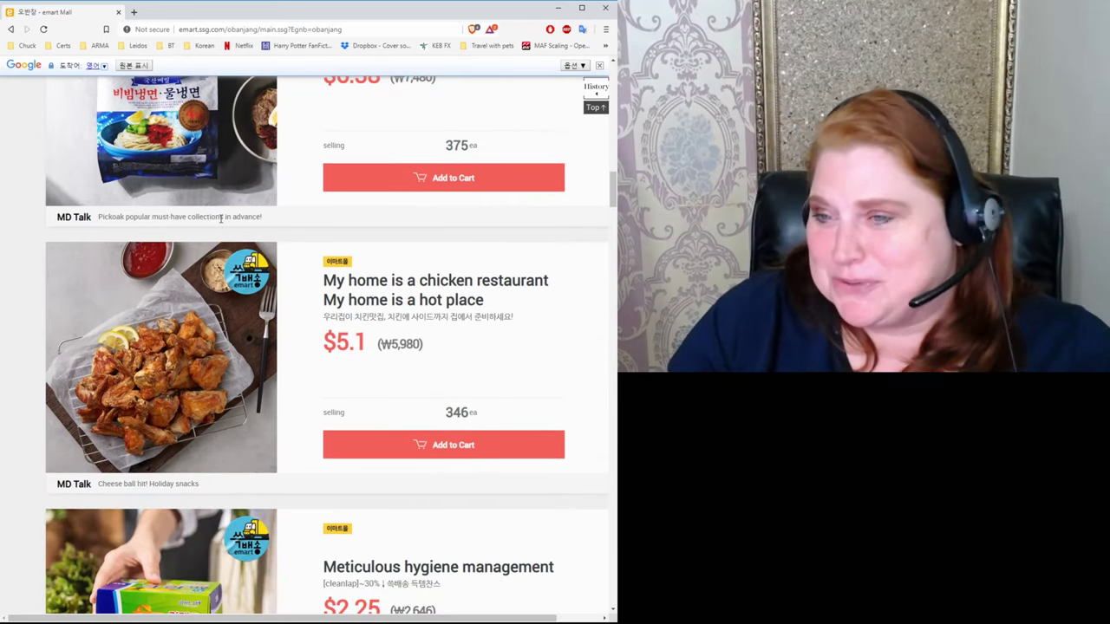
scroll(221, 224, down, 1)
scroll(221, 223, down, 3)
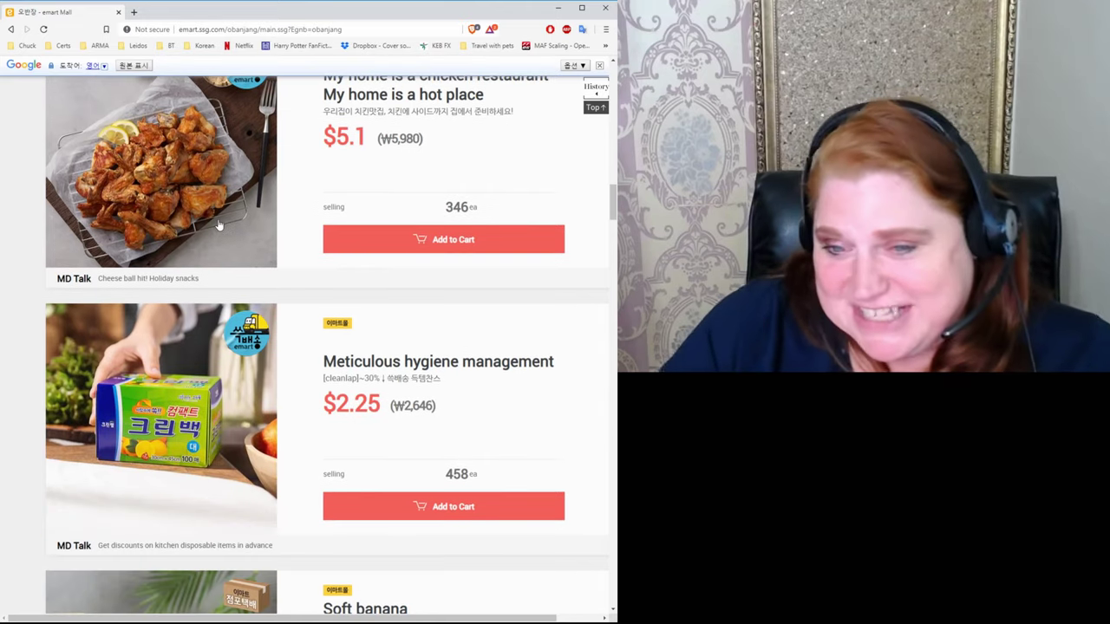
scroll(218, 224, down, 3)
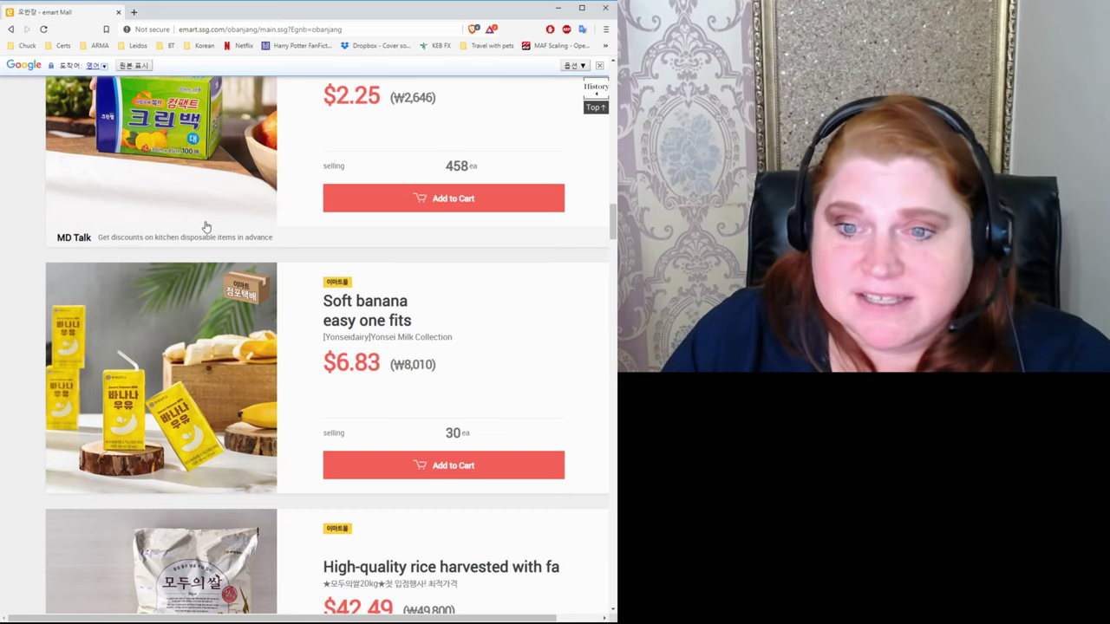
scroll(207, 226, down, 3)
scroll(206, 227, down, 3)
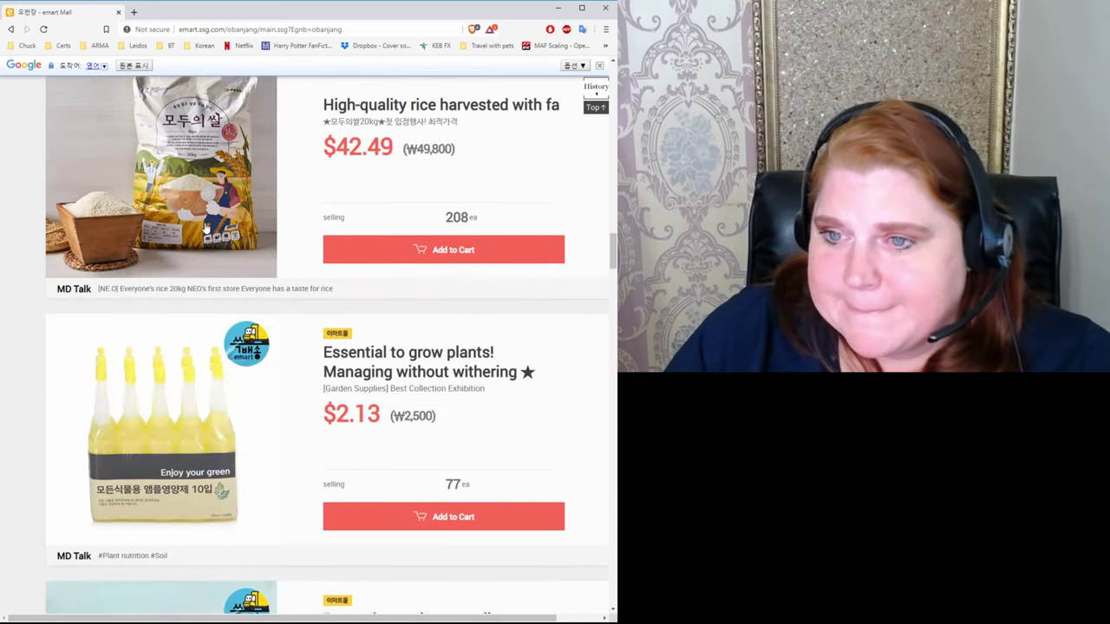
scroll(206, 227, down, 1)
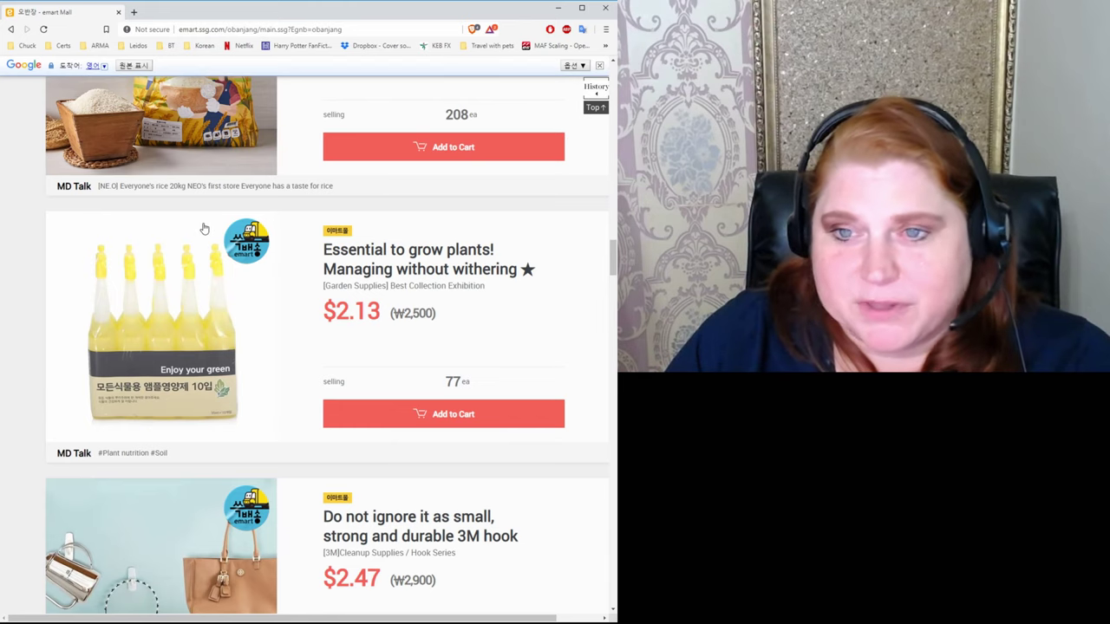
scroll(204, 229, down, 1)
scroll(205, 228, down, 6)
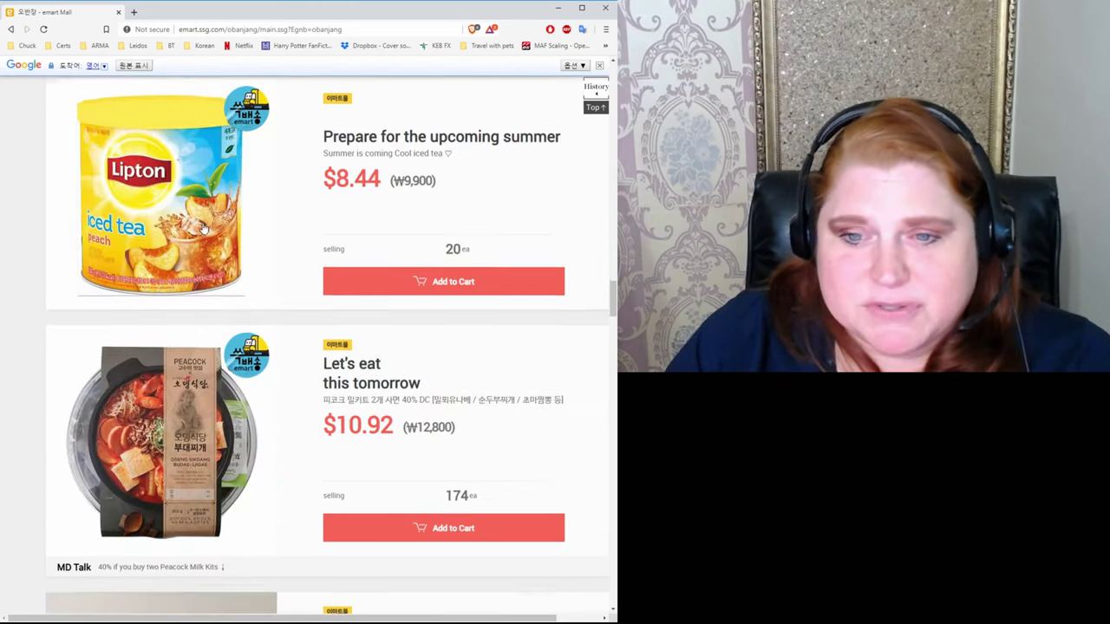
scroll(205, 228, down, 1)
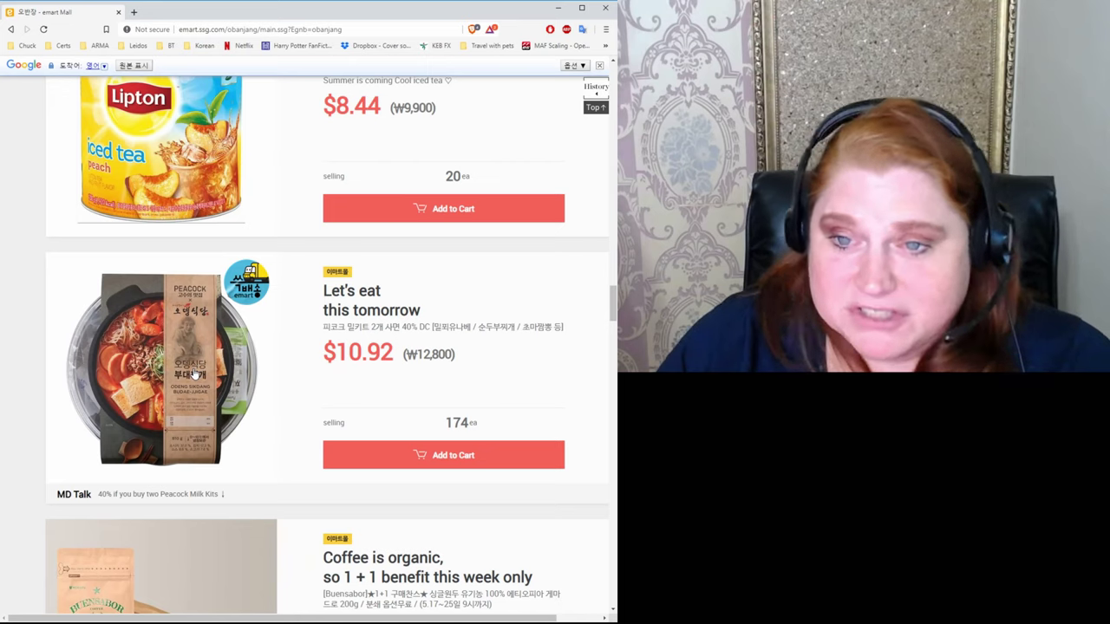
scroll(192, 373, down, 6)
scroll(175, 376, down, 6)
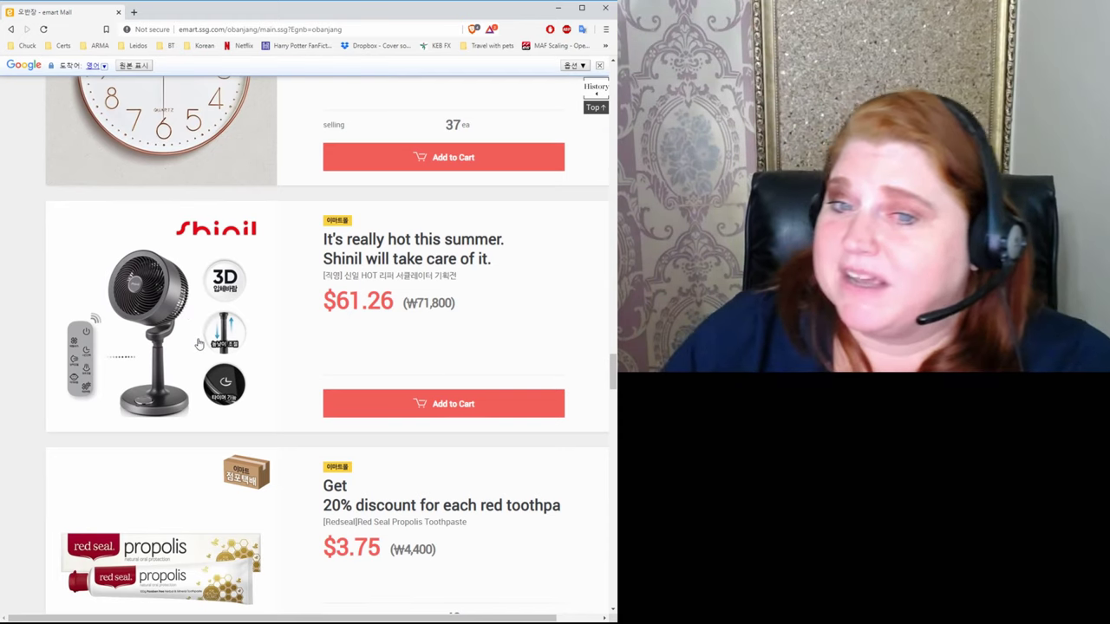
scroll(564, 117, down, 10)
click(596, 108)
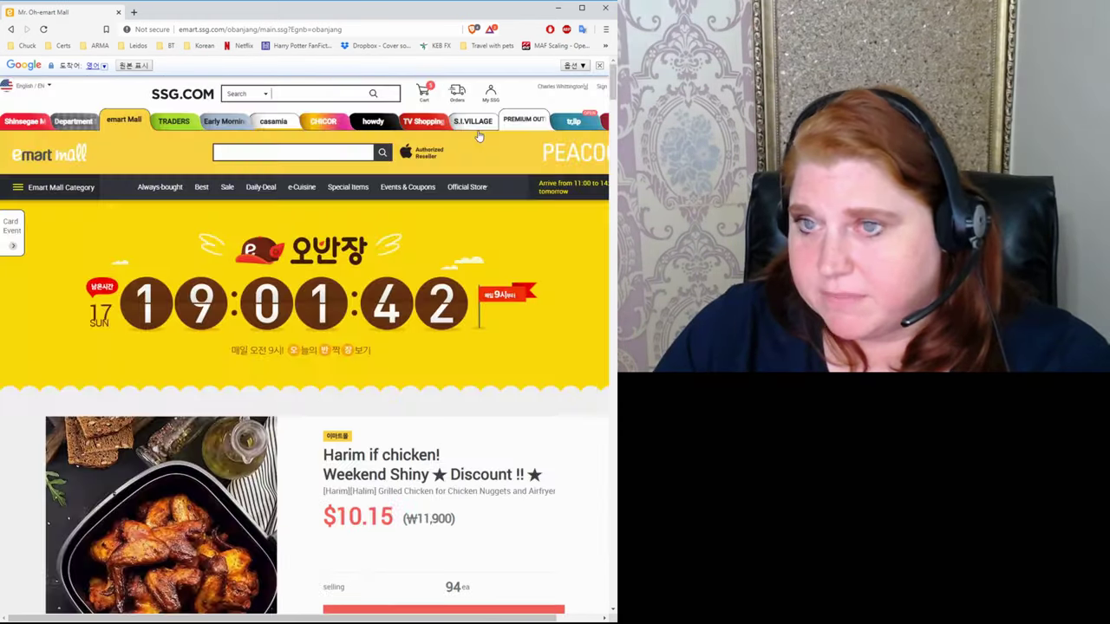
Open the Watermelon category under Fruit, within Watermelon/melon/melons/tomatoes, and look through the available watermelons and their prices.
mouse_move(48, 191)
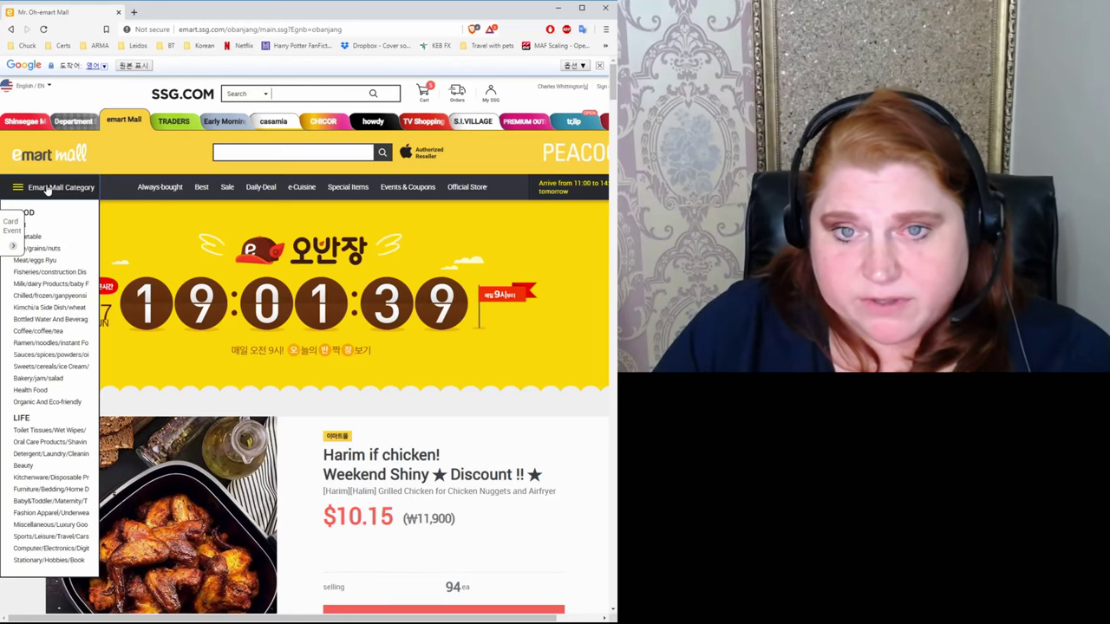
mouse_move(33, 227)
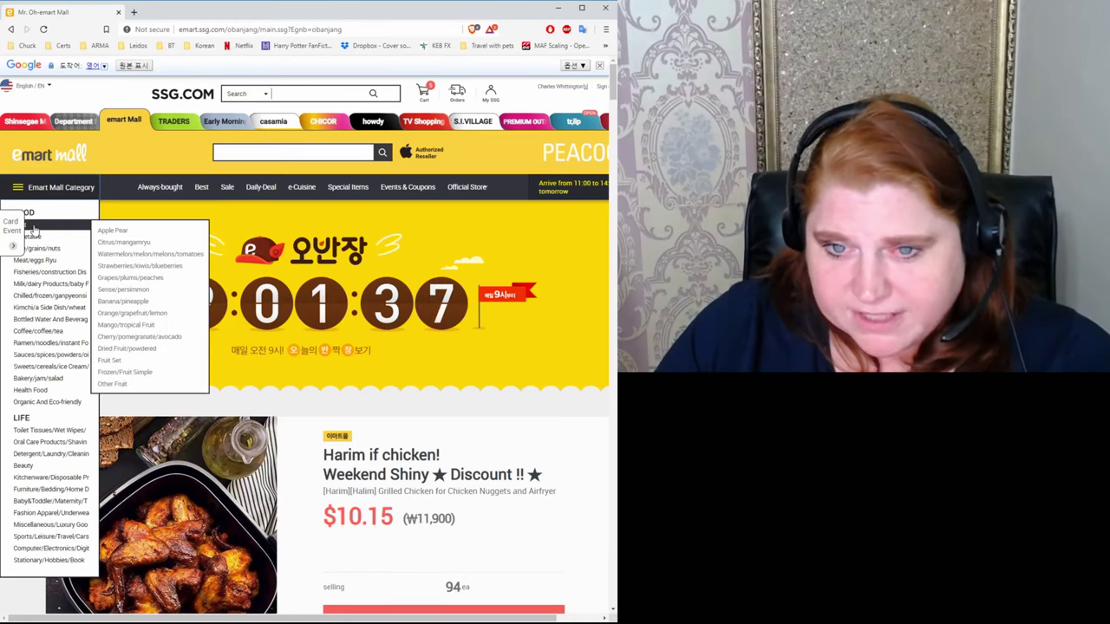
mouse_move(139, 254)
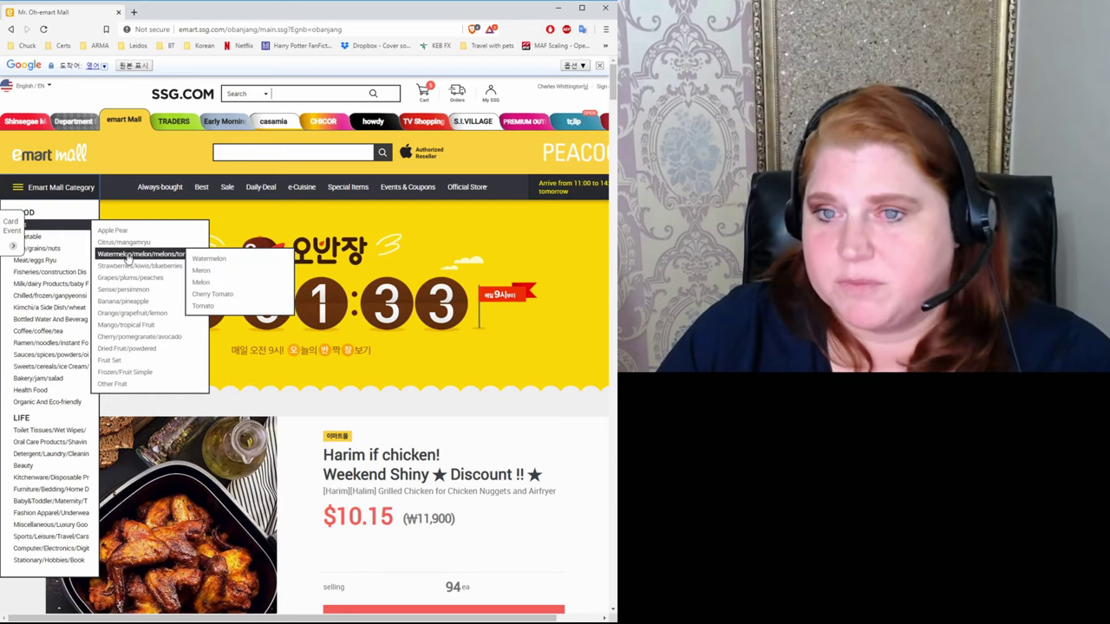
click(210, 265)
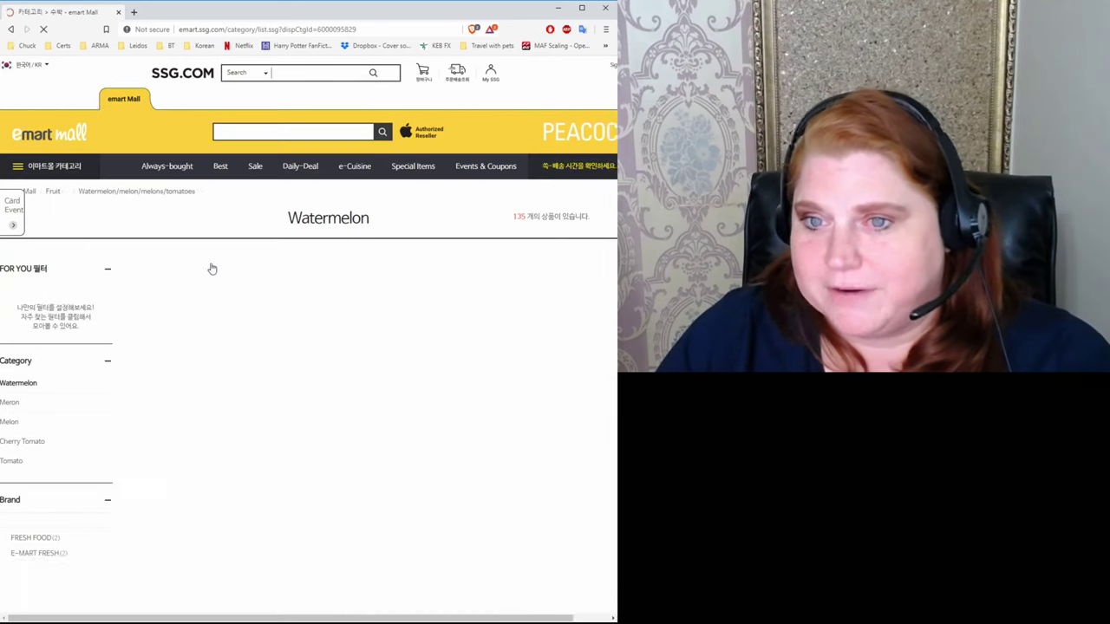
scroll(209, 277, down, 1)
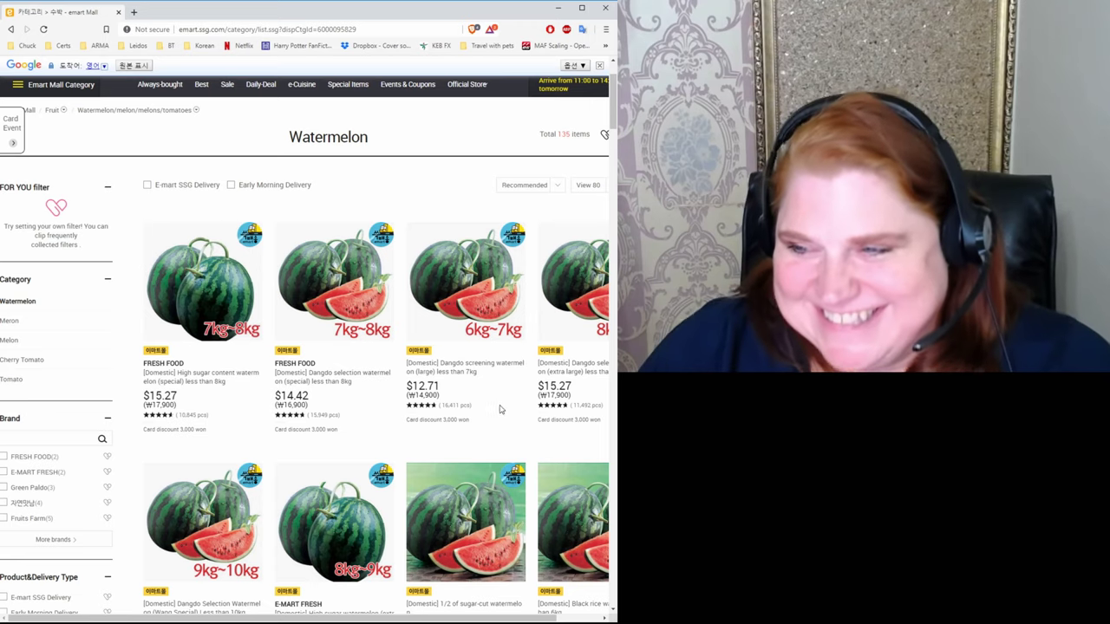
scroll(498, 409, down, 1)
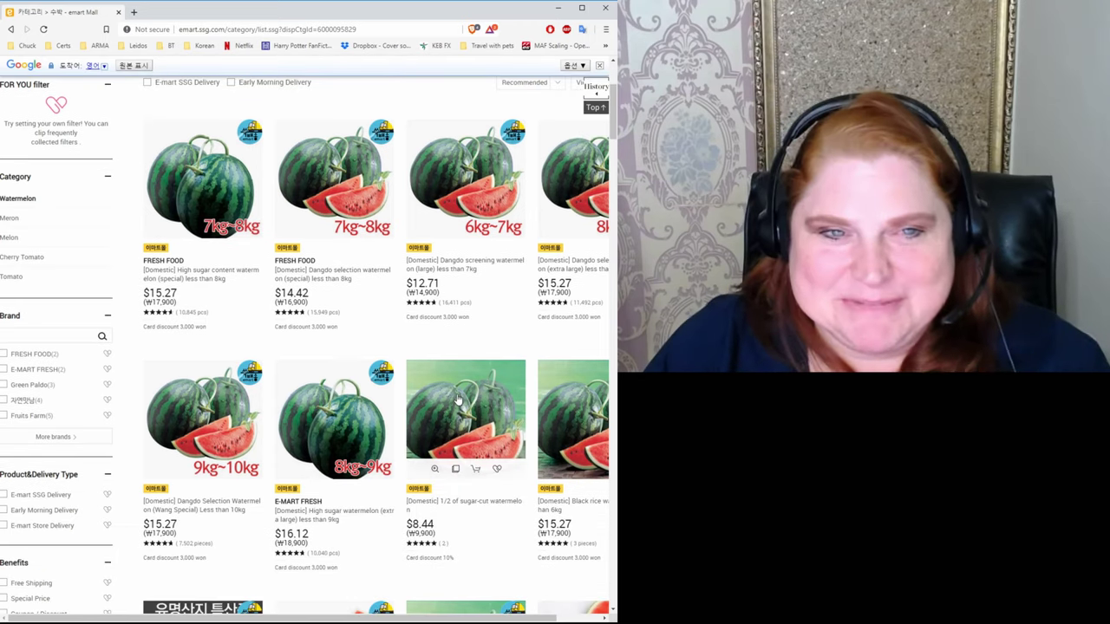
scroll(458, 399, down, 3)
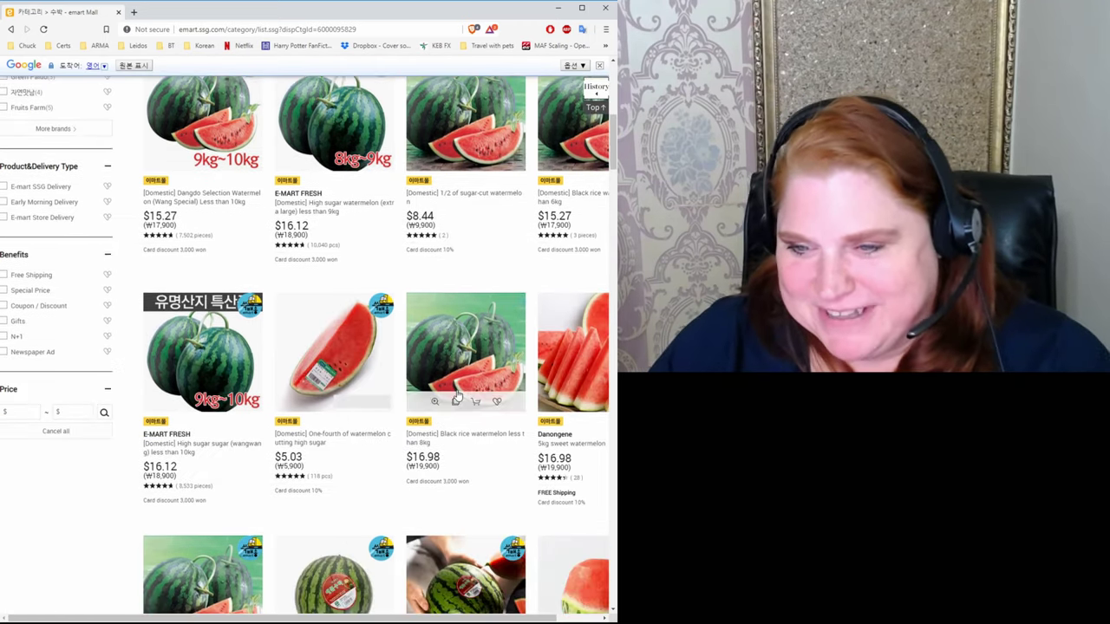
scroll(416, 372, down, 1)
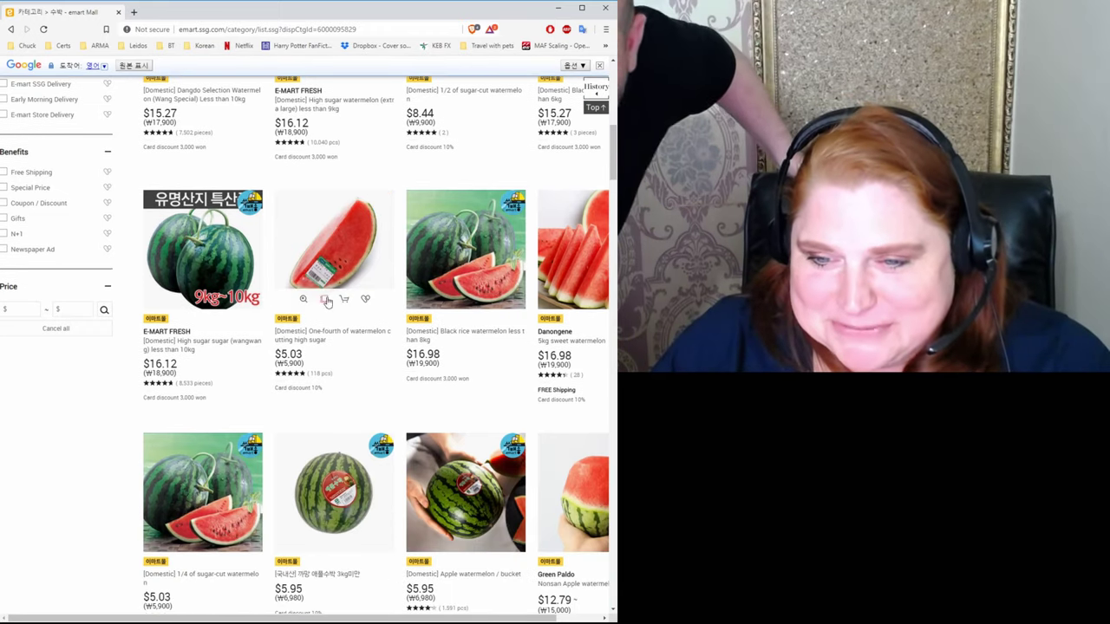
scroll(338, 378, down, 3)
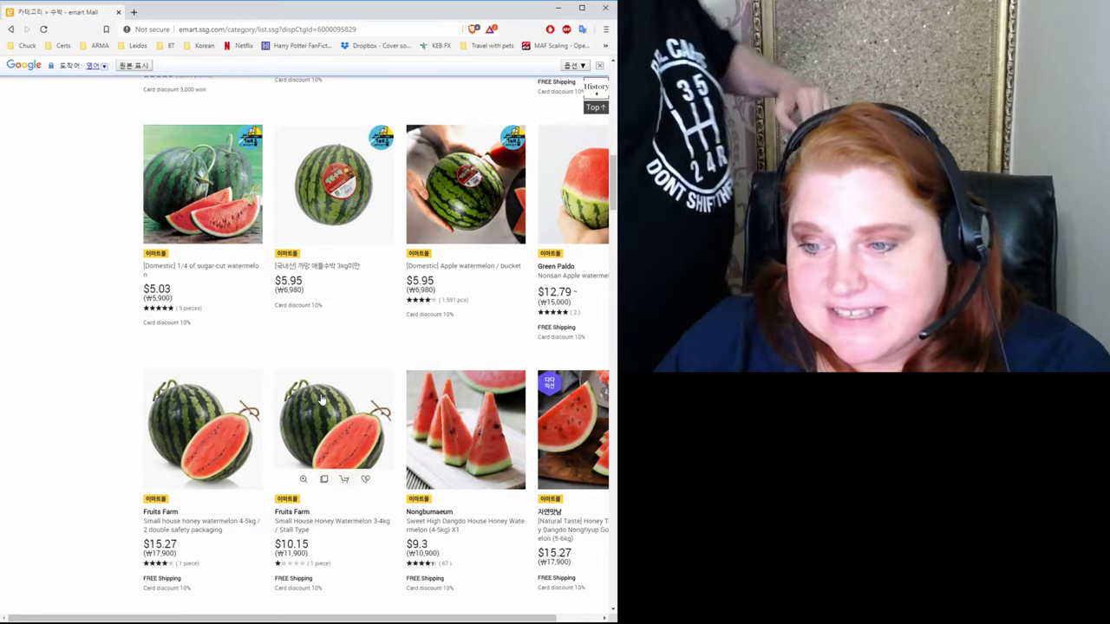
scroll(317, 397, down, 1)
scroll(315, 397, up, 10)
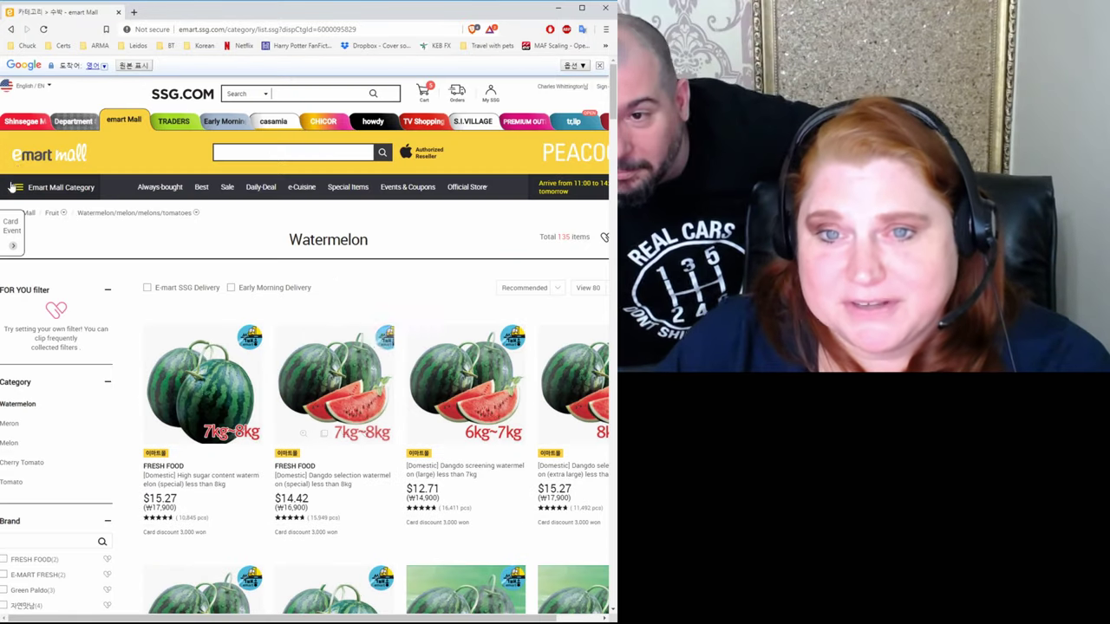
Open the Domestic Beef category under Meat/eggs and look through the beef cuts, prices and the available listing filters.
click(39, 193)
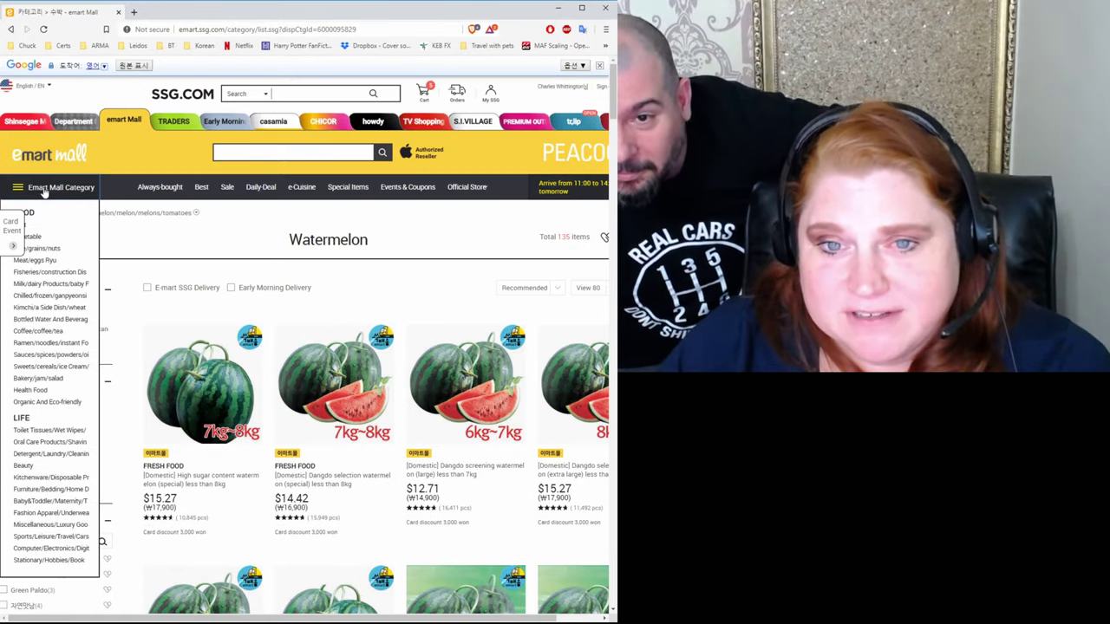
mouse_move(59, 262)
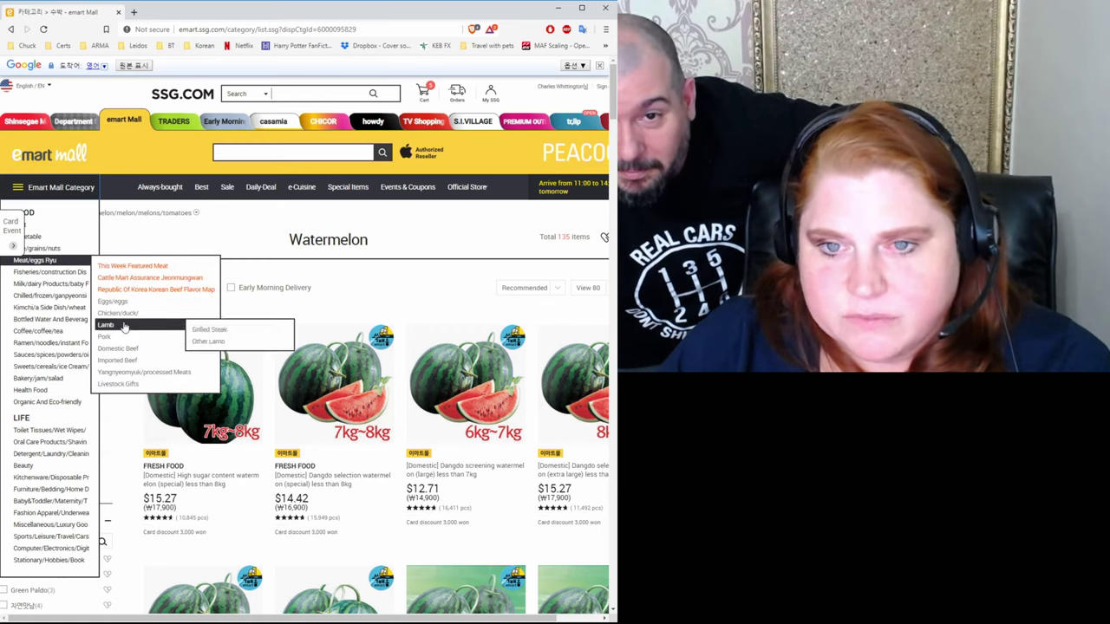
mouse_move(124, 350)
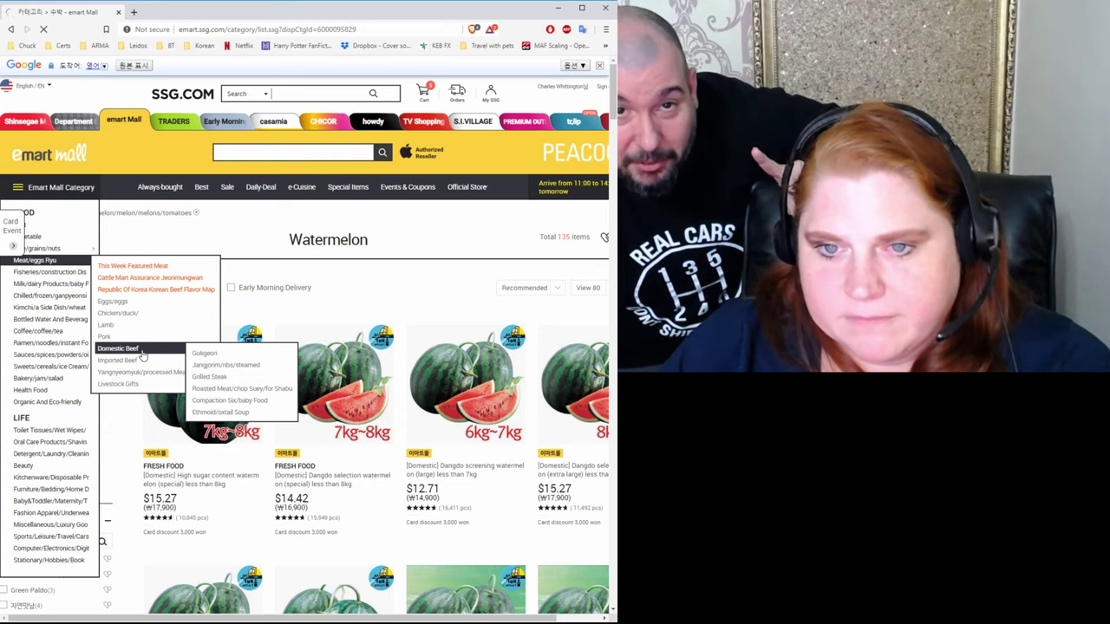
scroll(200, 325, down, 1)
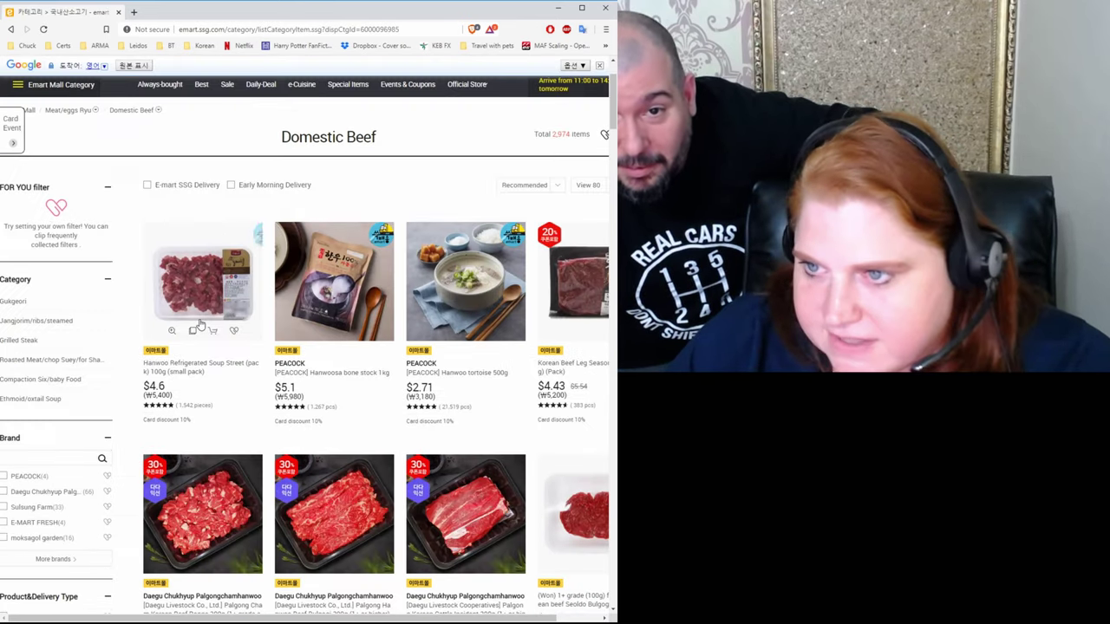
scroll(200, 325, down, 1)
scroll(200, 327, down, 1)
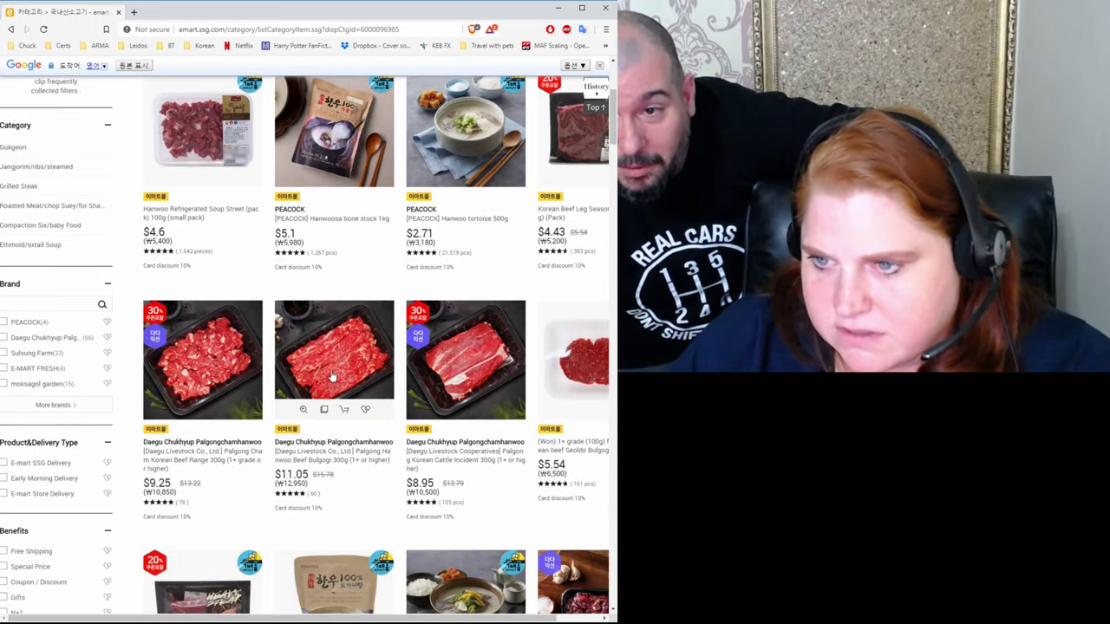
scroll(332, 375, down, 4)
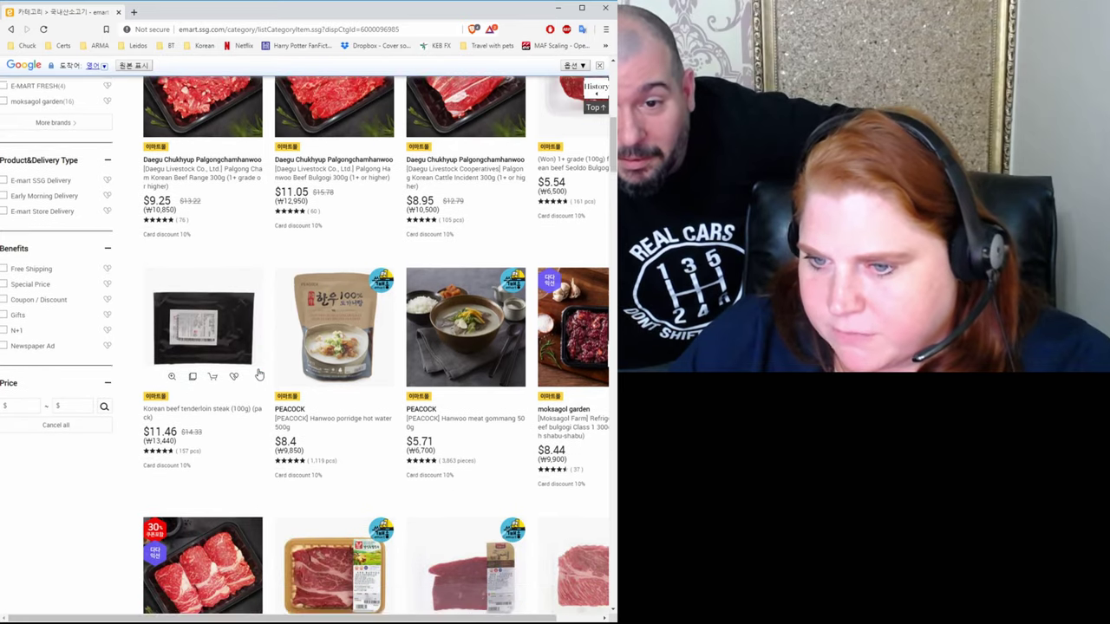
scroll(259, 374, down, 7)
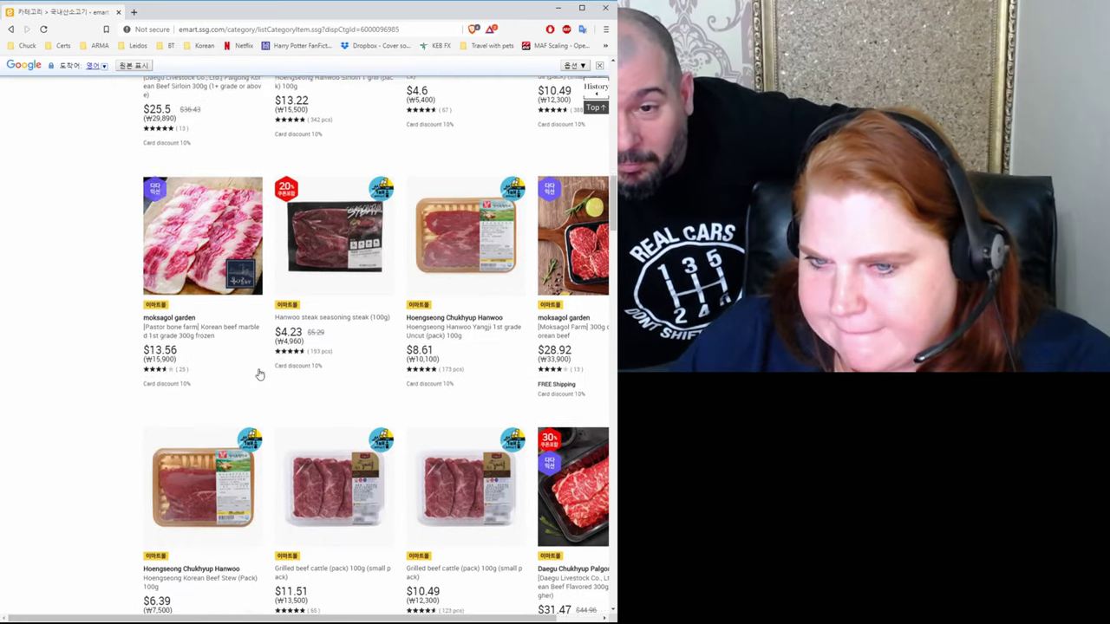
scroll(259, 374, down, 3)
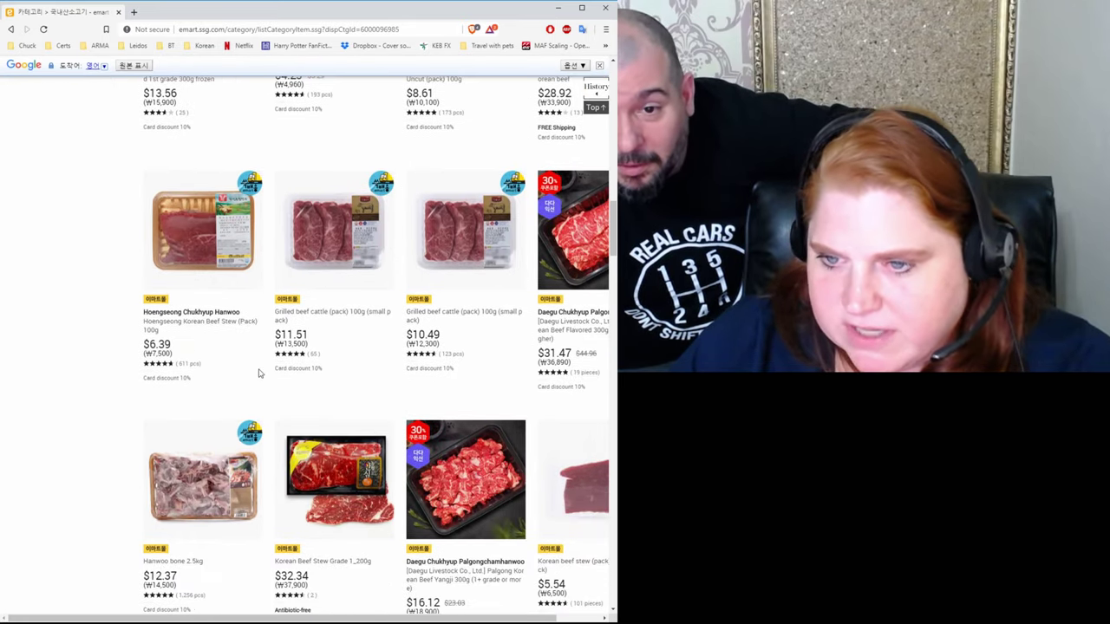
scroll(259, 373, down, 3)
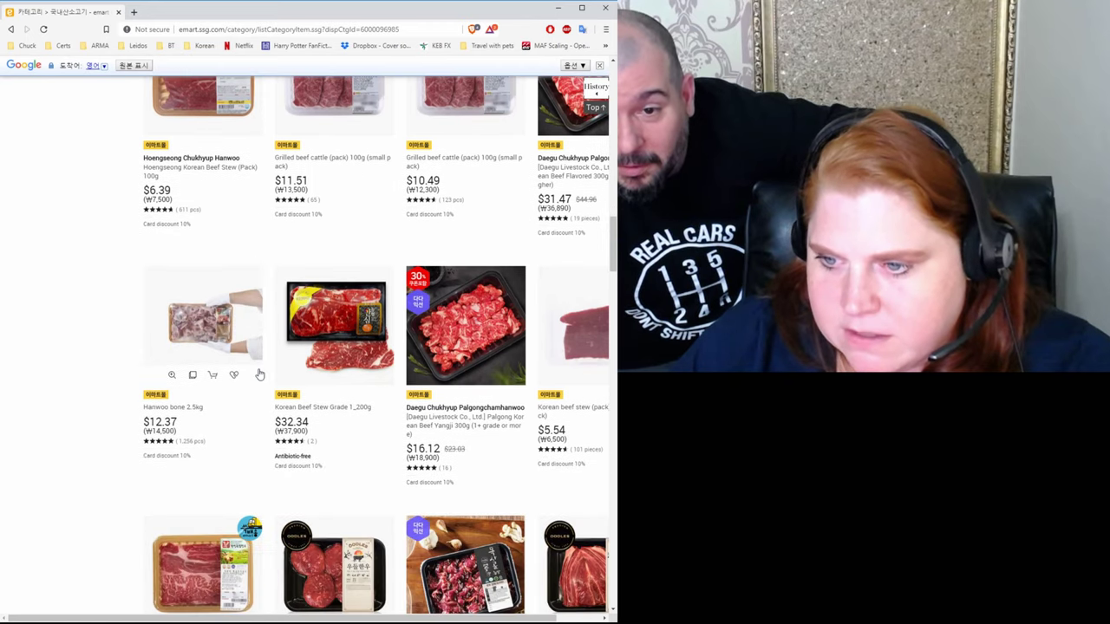
scroll(287, 375, down, 4)
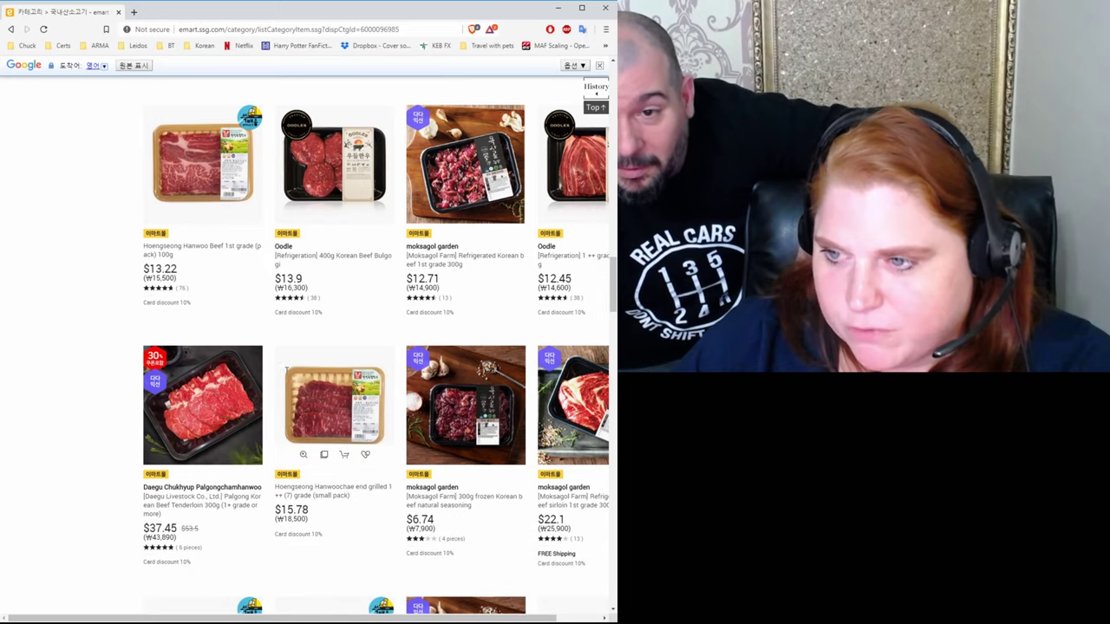
scroll(287, 375, up, 5)
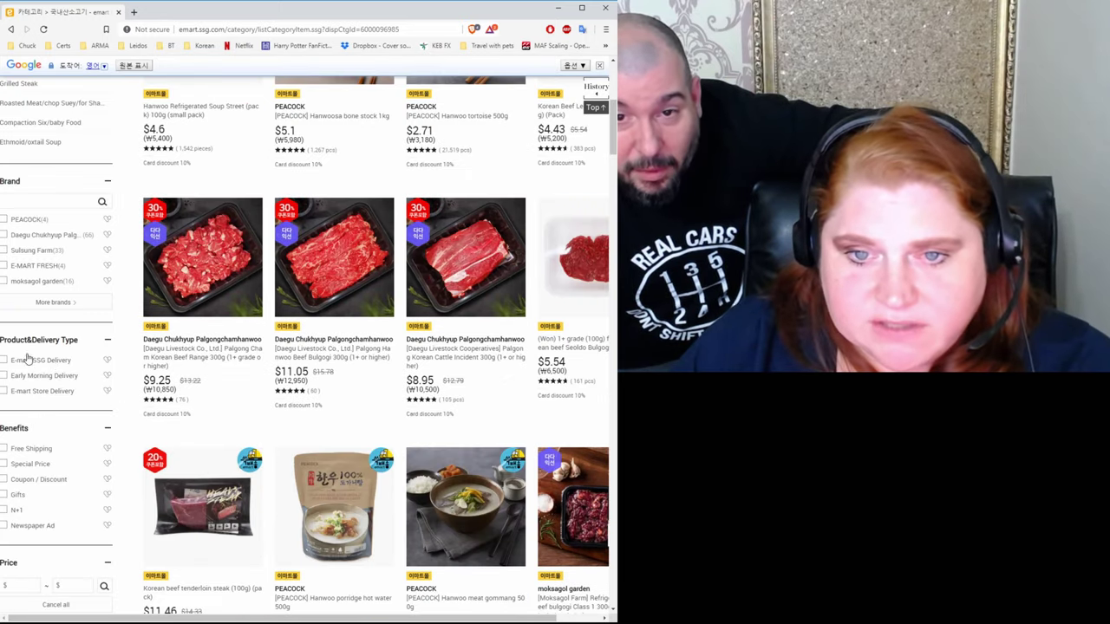
Filter Domestic Beef by E-mart SSG Delivery and look through its Gukgeori and Jangjorim/ribs/steamed subcategories.
click(4, 361)
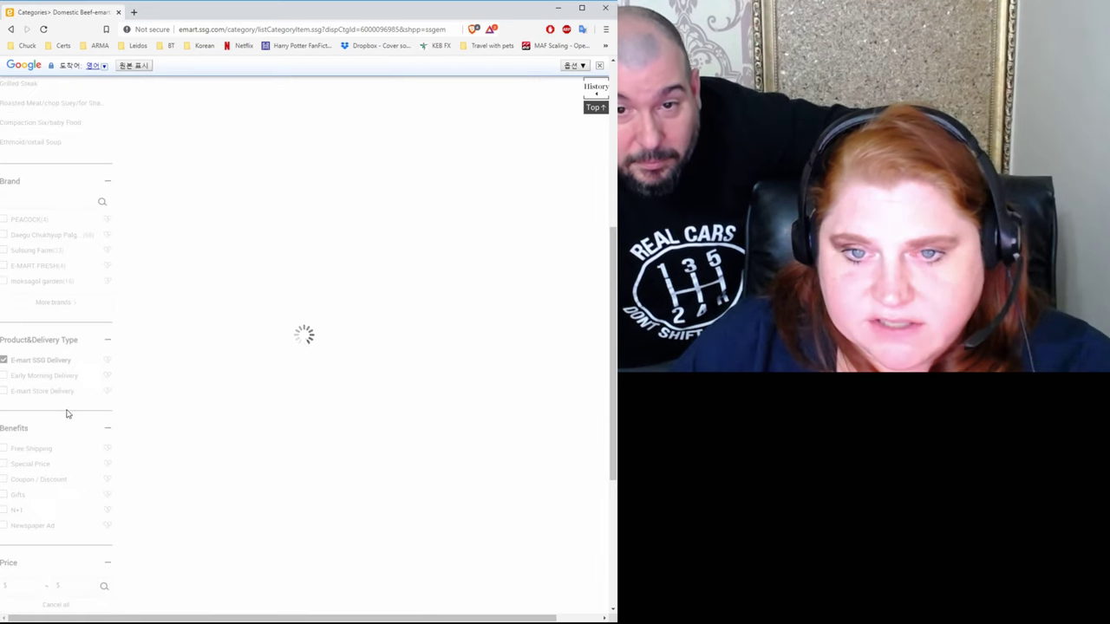
scroll(104, 408, up, 3)
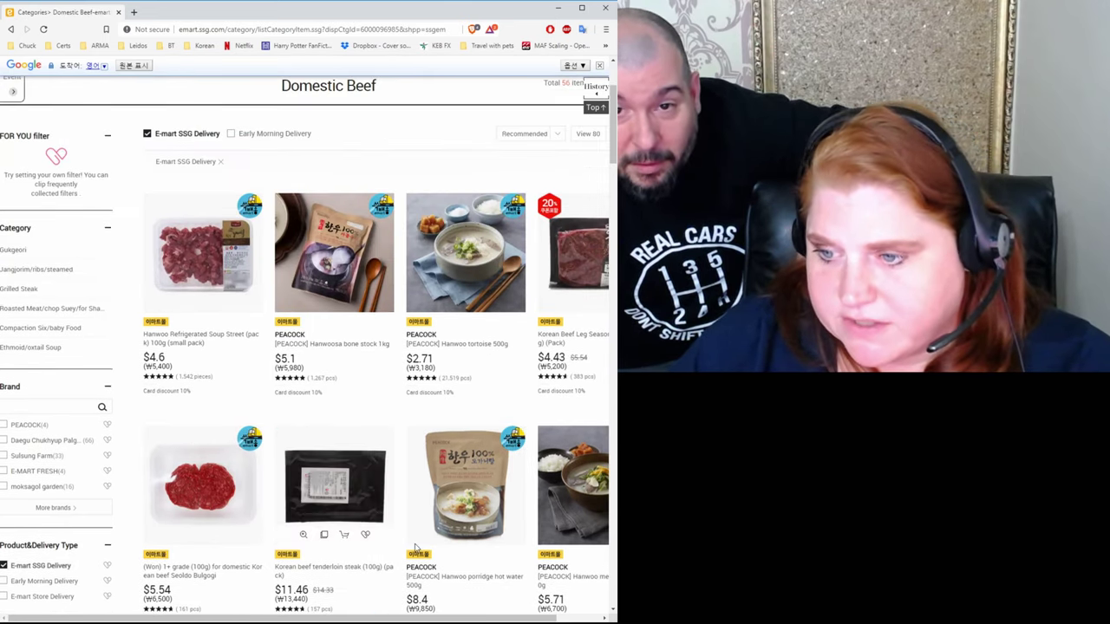
click(13, 250)
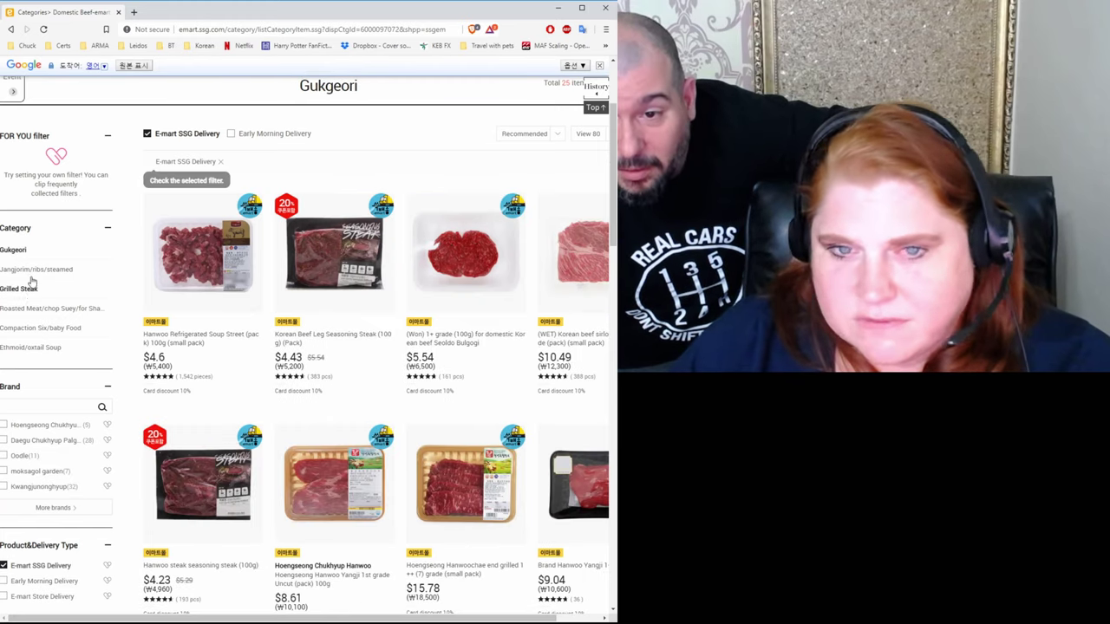
click(31, 274)
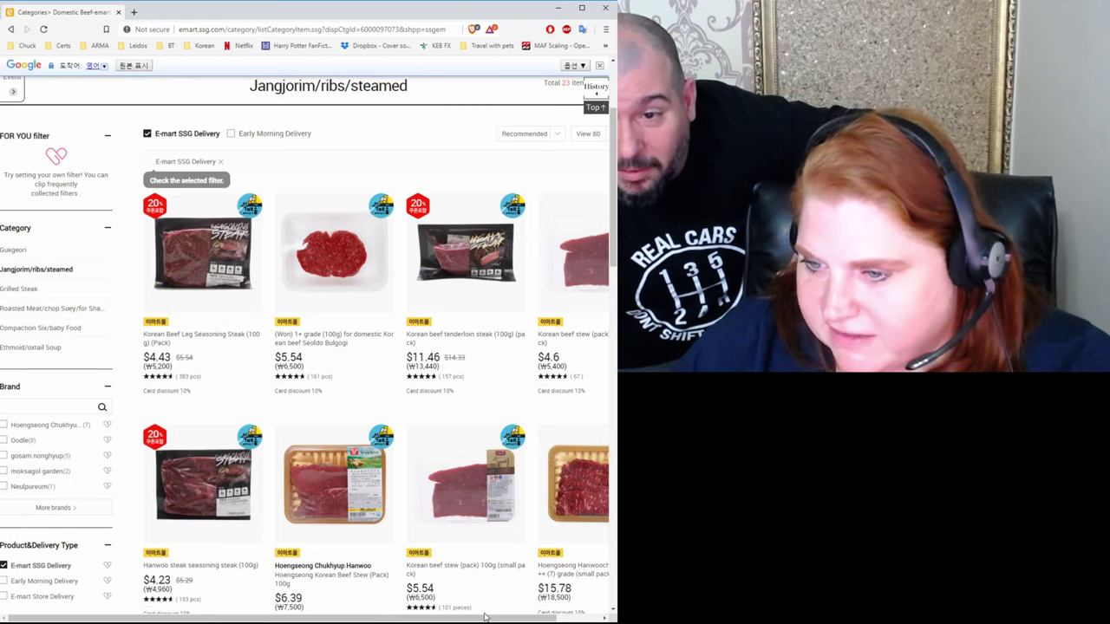
scroll(486, 616, right, 2)
Reopen the unfiltered Domestic Beef category under Meat/eggs and look through the first page of cuts and prices.
key(alt+Left)
mouse_move(54, 142)
mouse_move(50, 213)
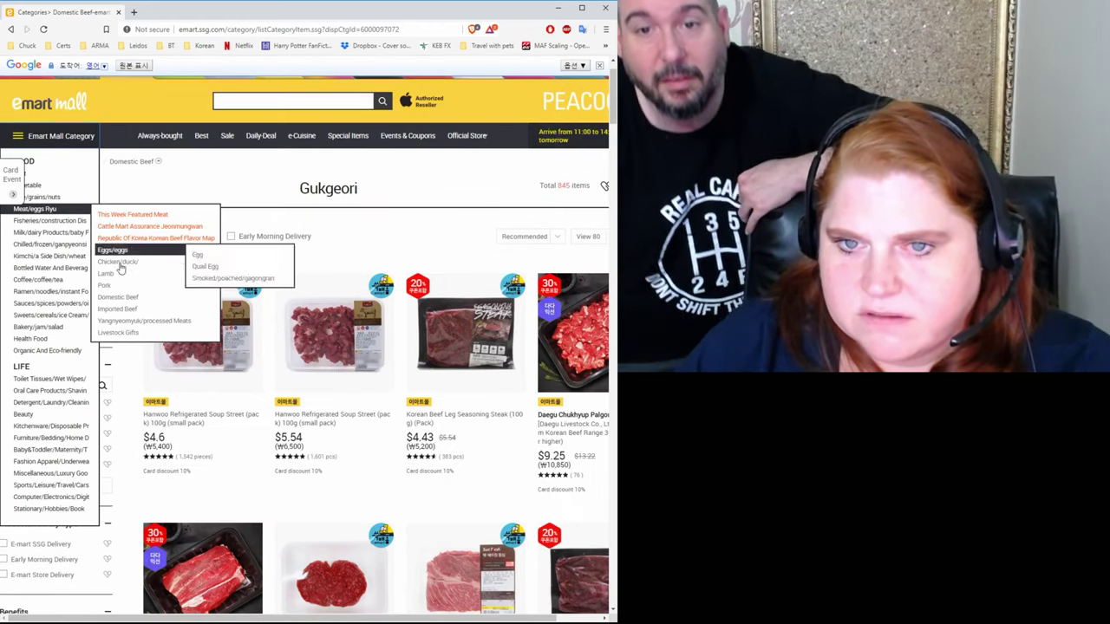
mouse_move(122, 298)
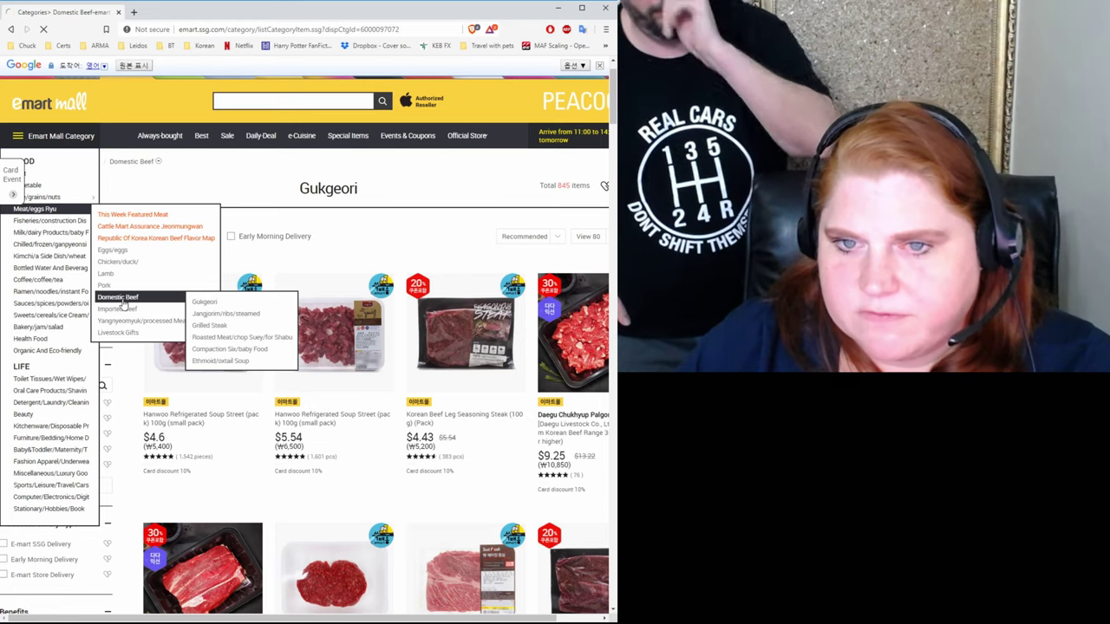
click(121, 298)
scroll(447, 429, down, 2)
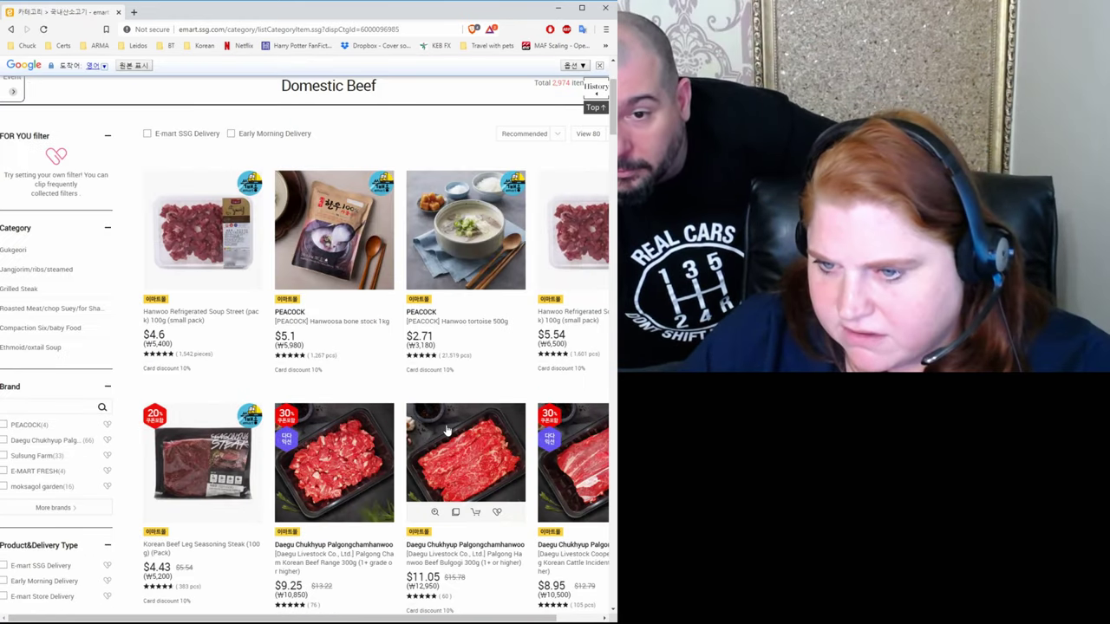
scroll(448, 431, down, 2)
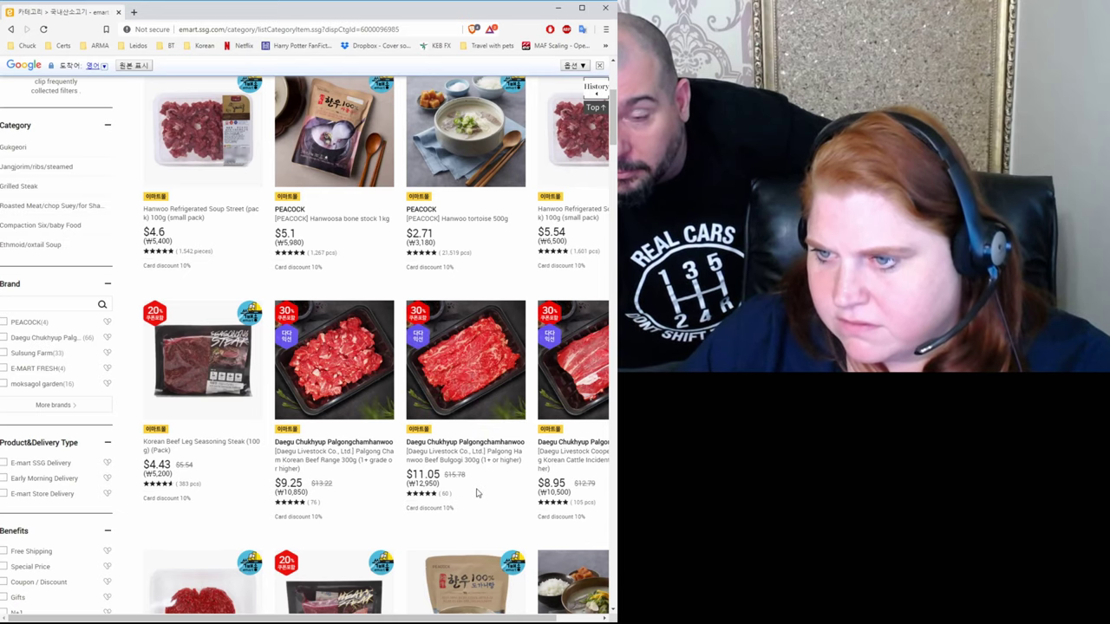
scroll(476, 492, down, 7)
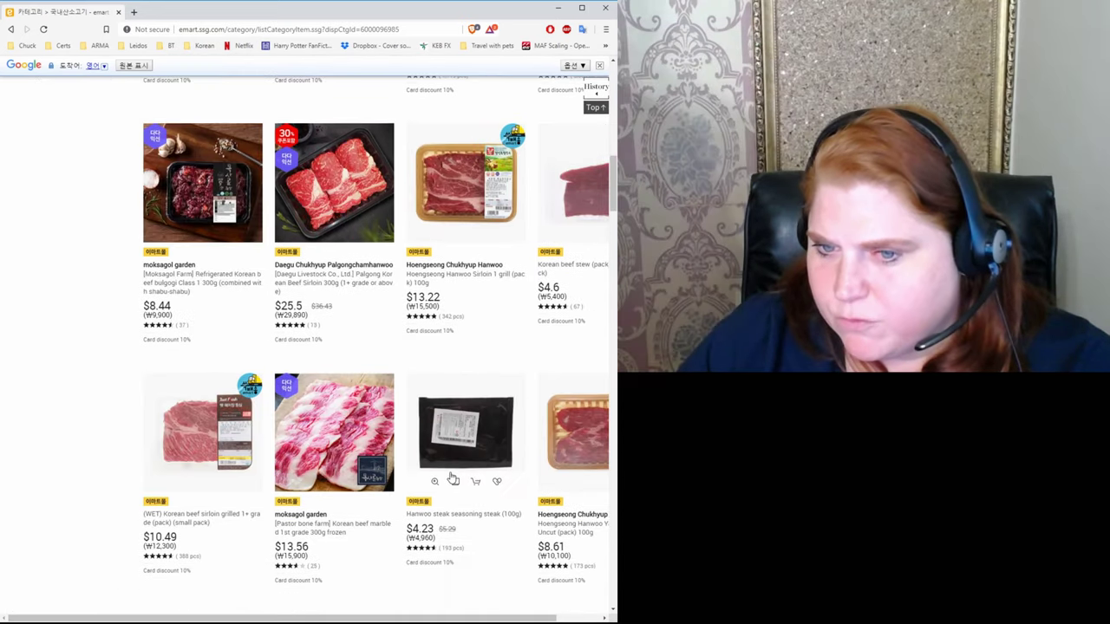
scroll(451, 477, down, 7)
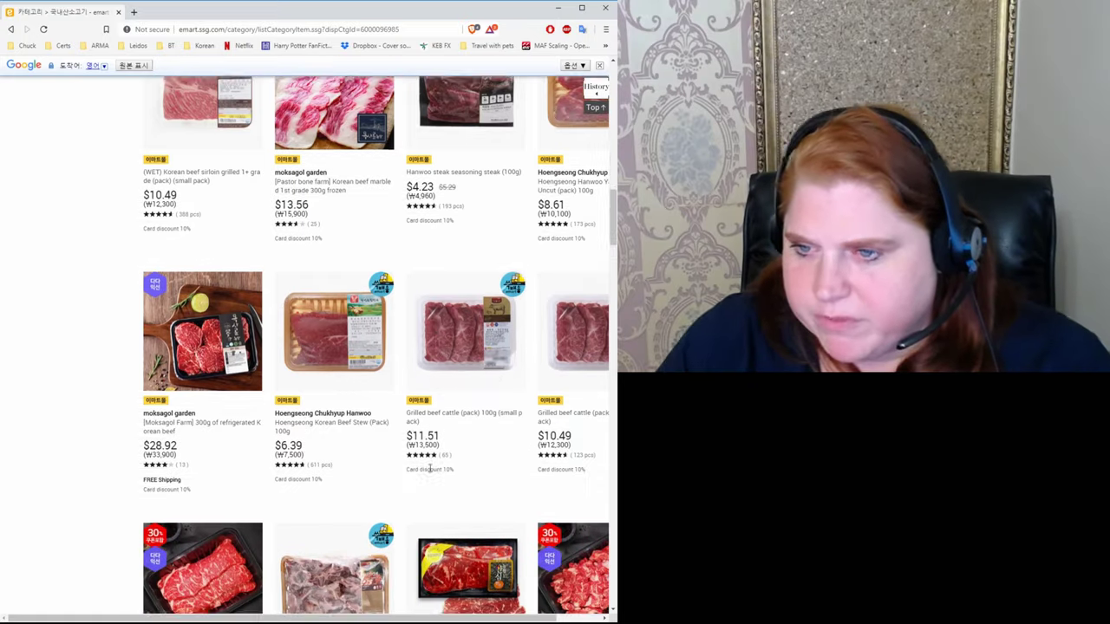
Go to the second page of Domestic Beef and look through its products and prices.
scroll(429, 468, down, 2)
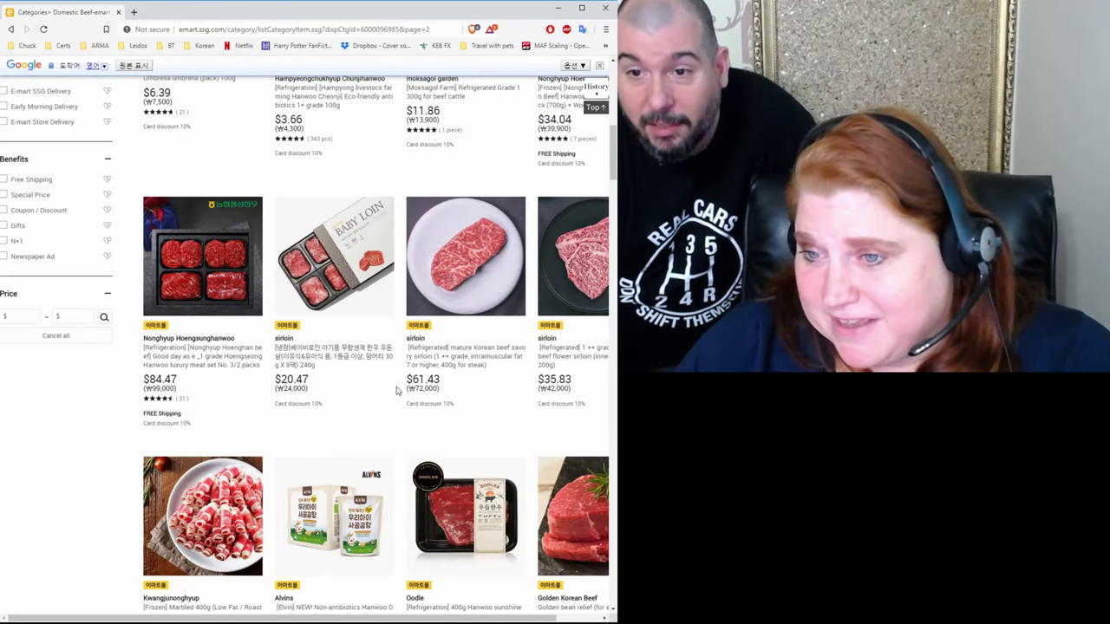
scroll(346, 392, down, 6)
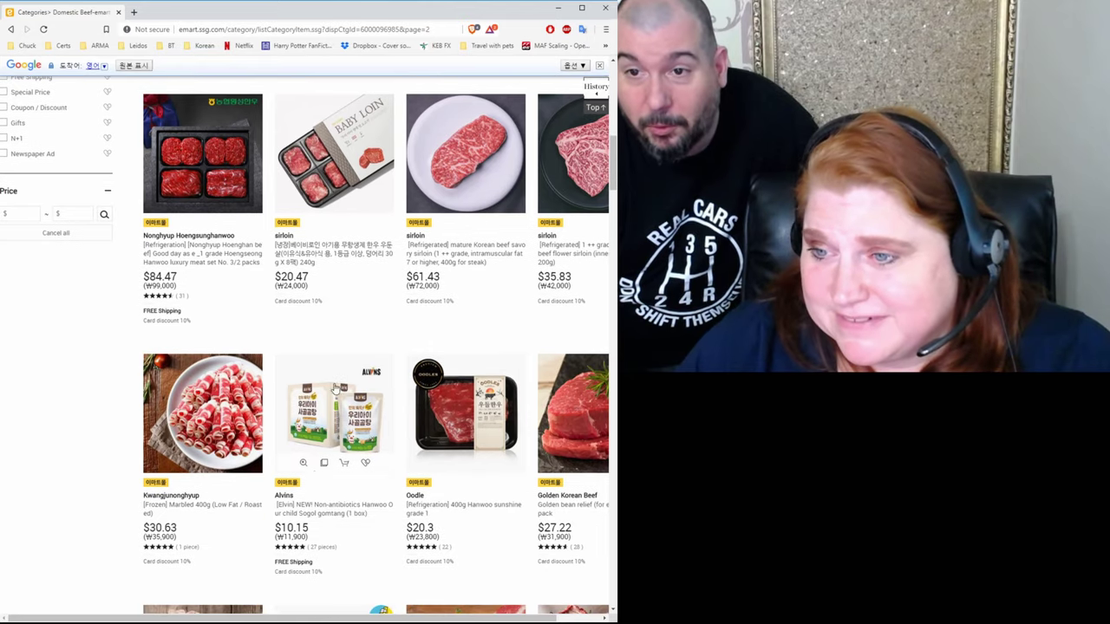
scroll(310, 365, down, 8)
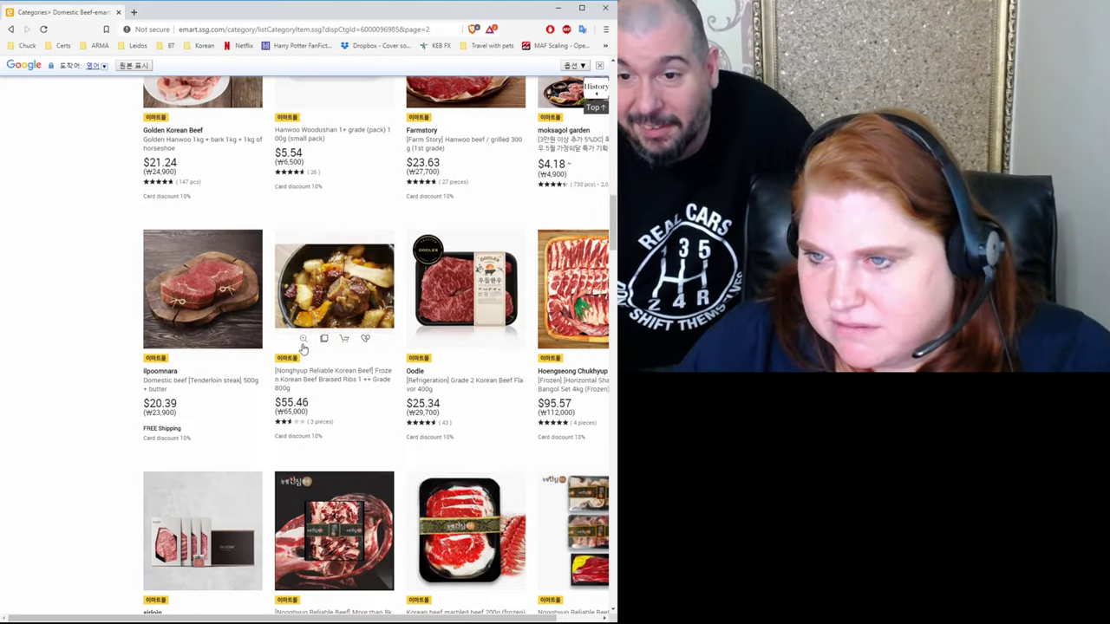
scroll(325, 376, down, 15)
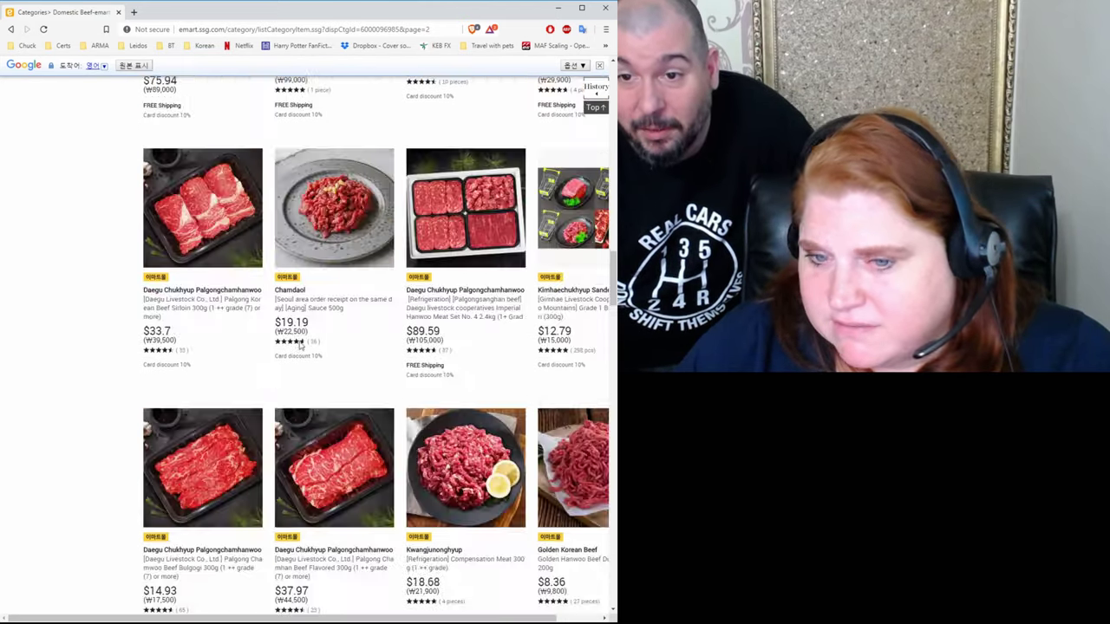
scroll(299, 347, down, 1)
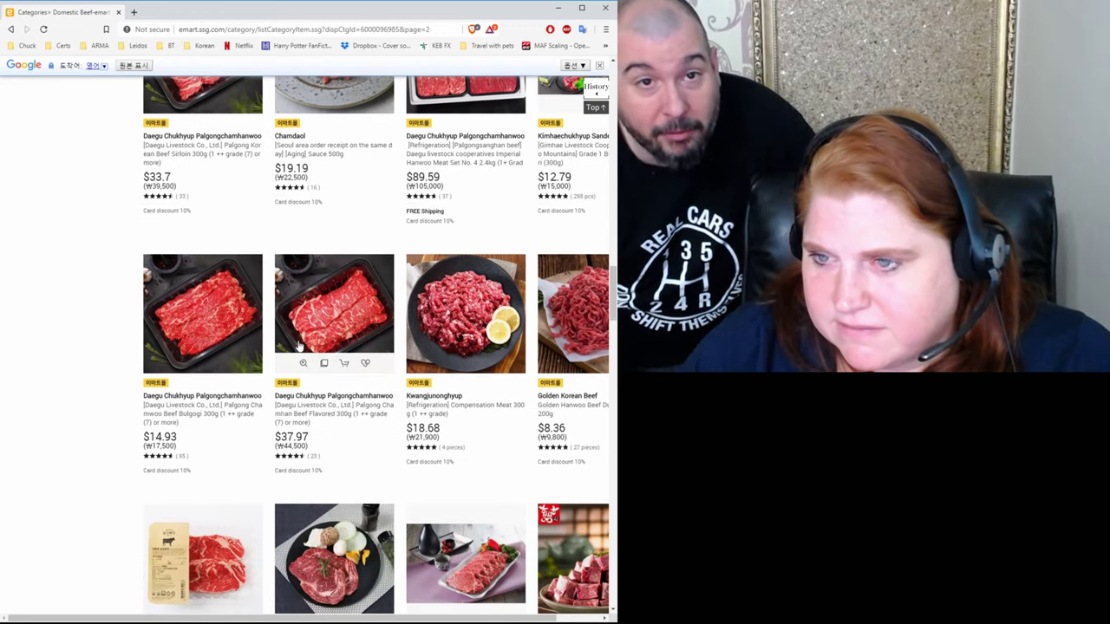
scroll(295, 345, down, 1)
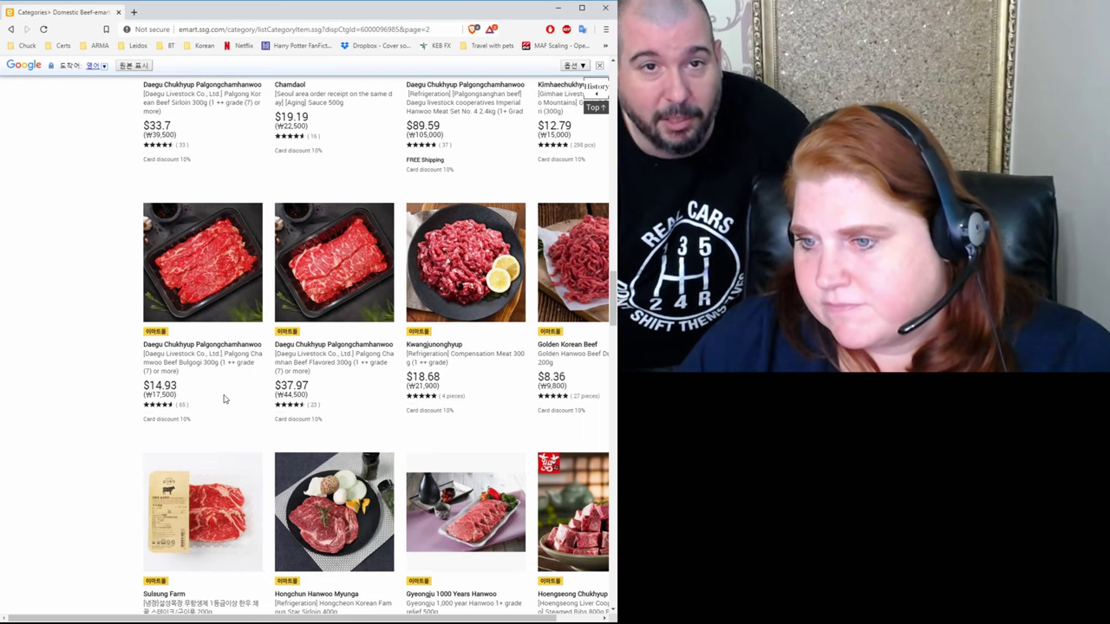
scroll(223, 399, down, 3)
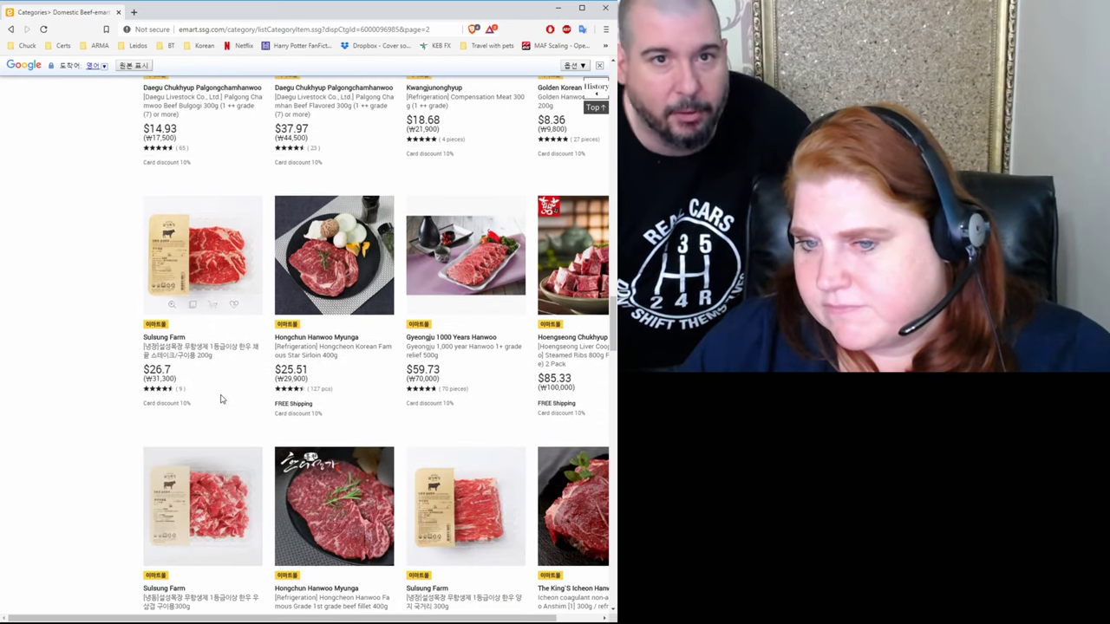
scroll(220, 399, down, 3)
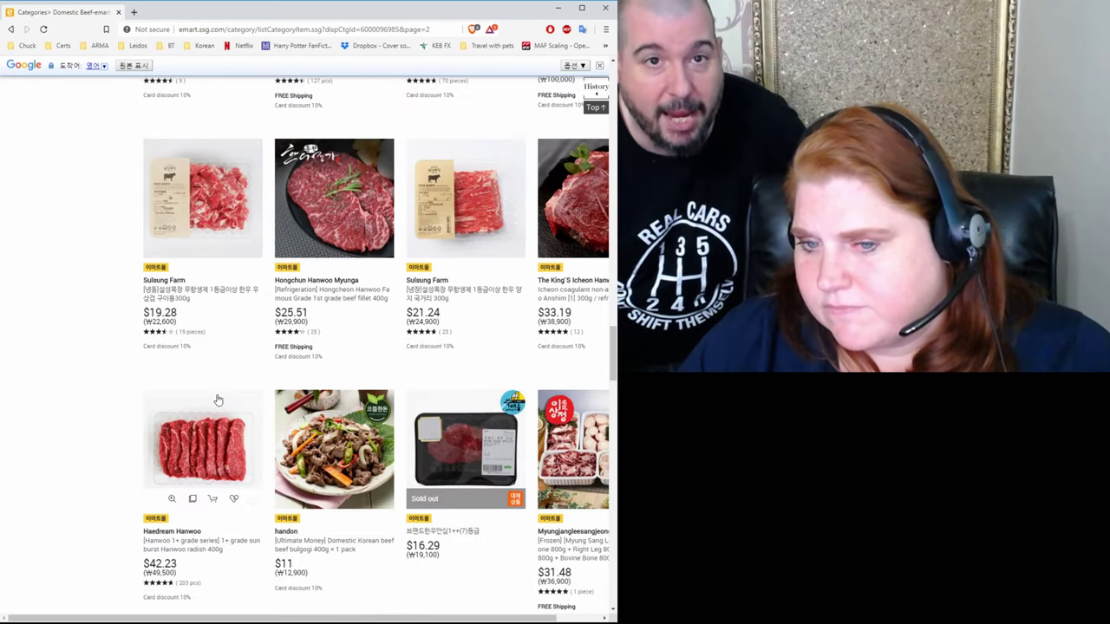
scroll(218, 400, down, 2)
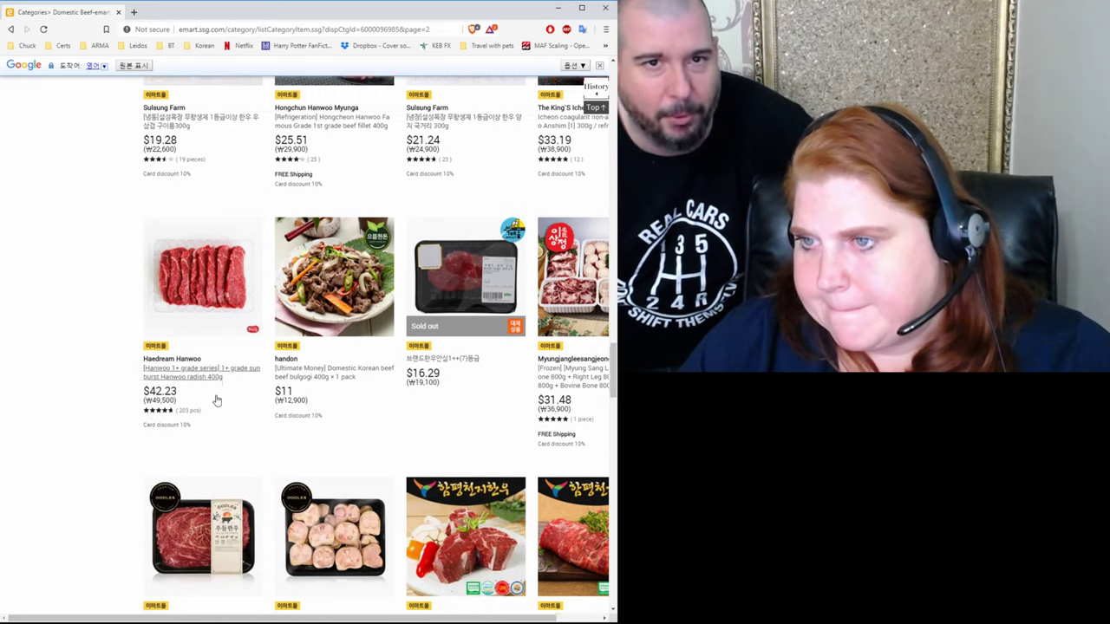
scroll(217, 399, down, 5)
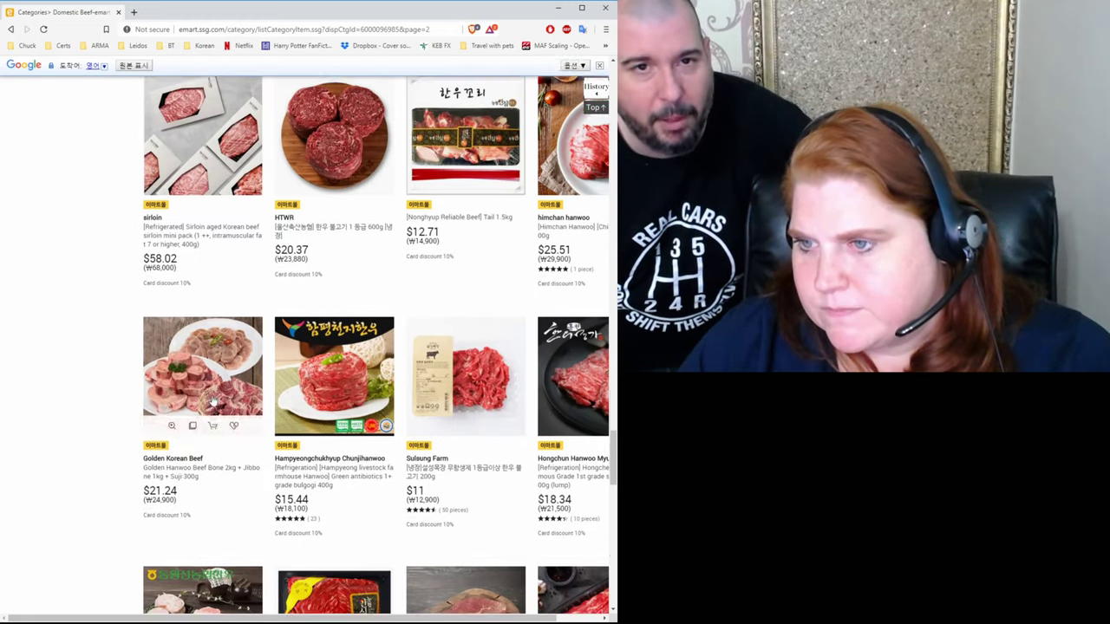
scroll(212, 400, down, 2)
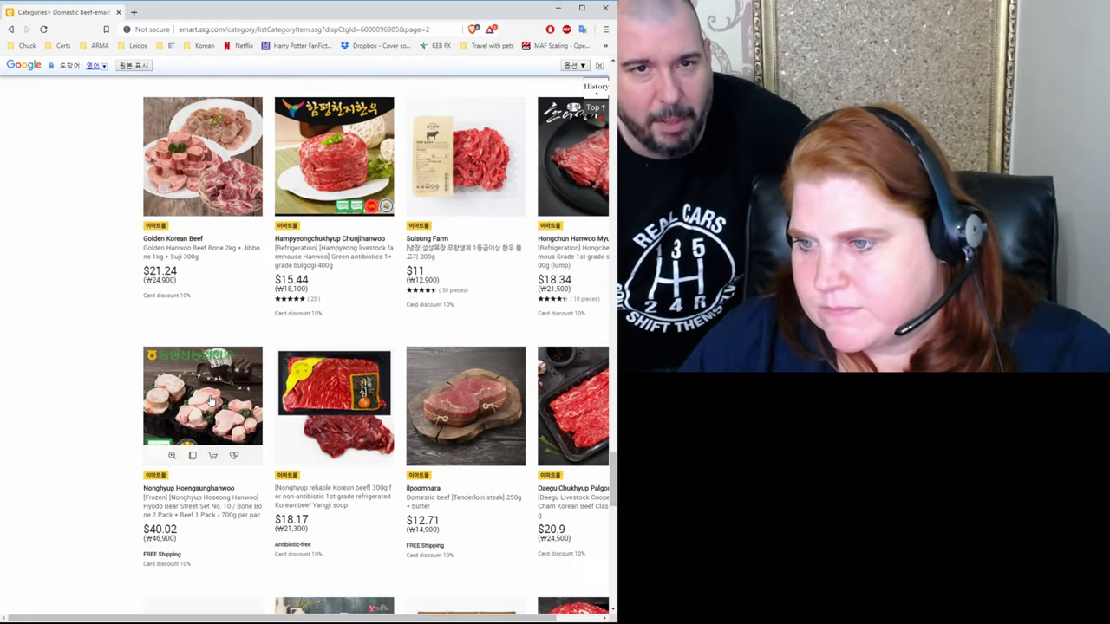
Go to the third page of Domestic Beef and look through the beef products listed there.
scroll(211, 399, down, 3)
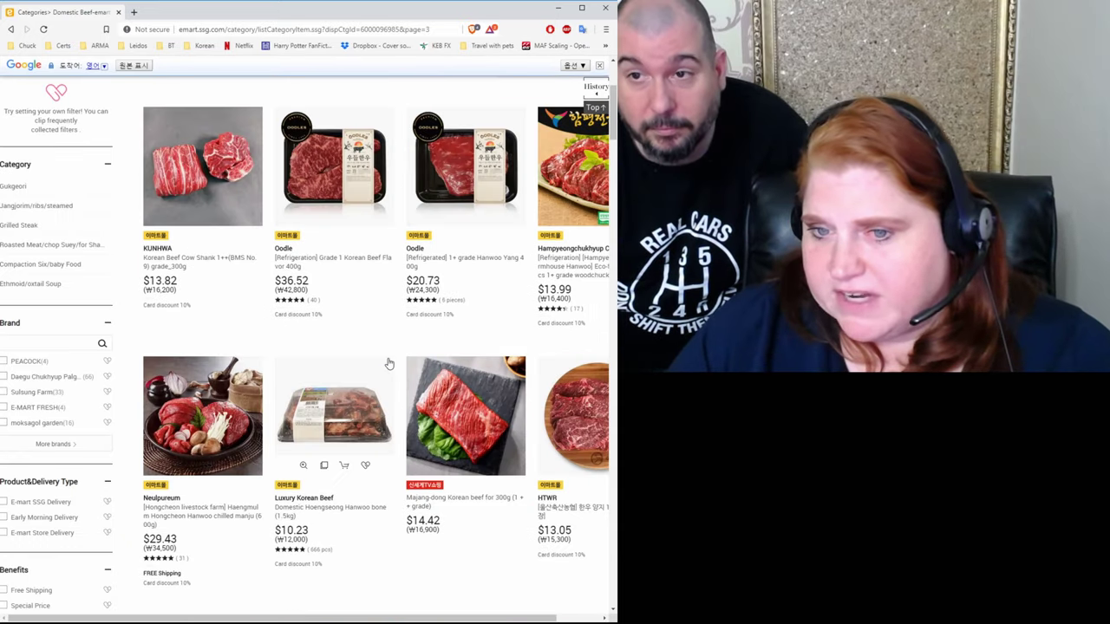
scroll(389, 363, down, 3)
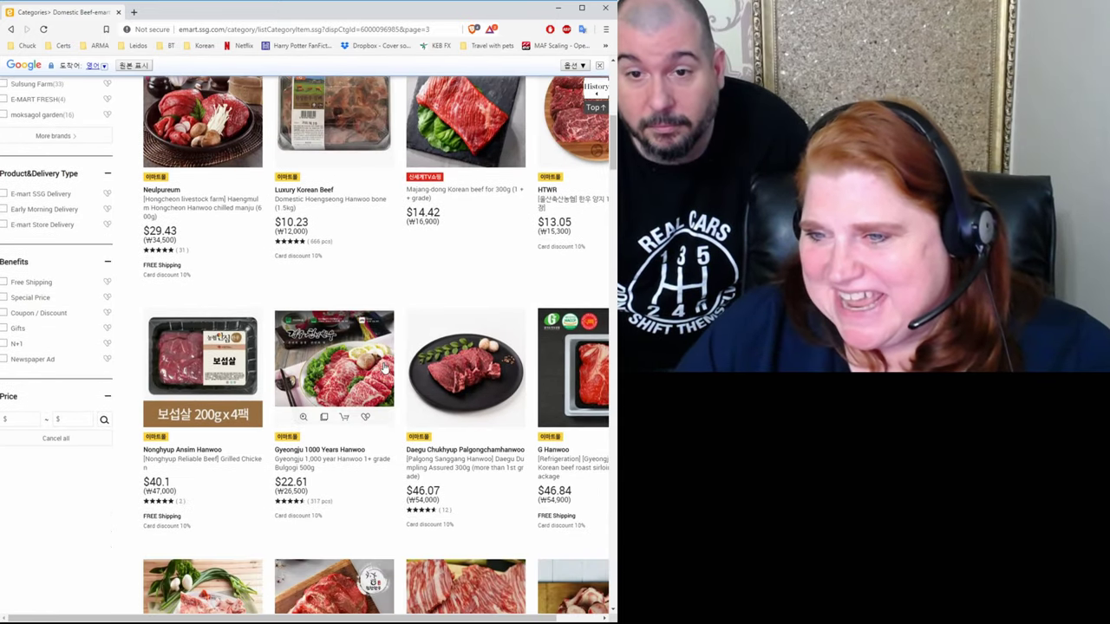
scroll(384, 368, down, 4)
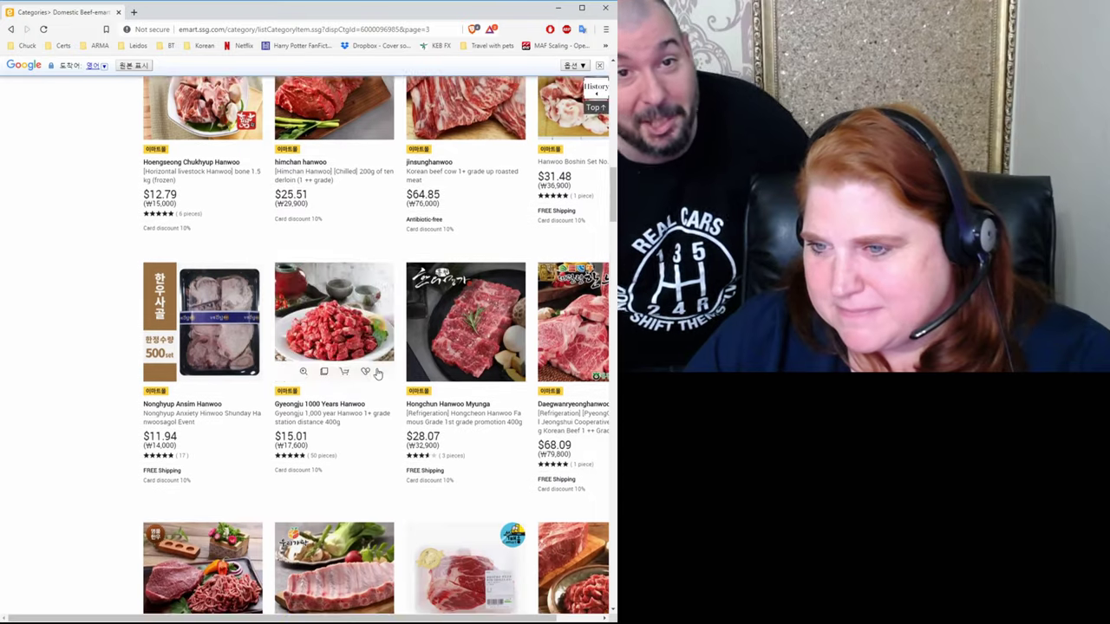
scroll(377, 374, down, 1)
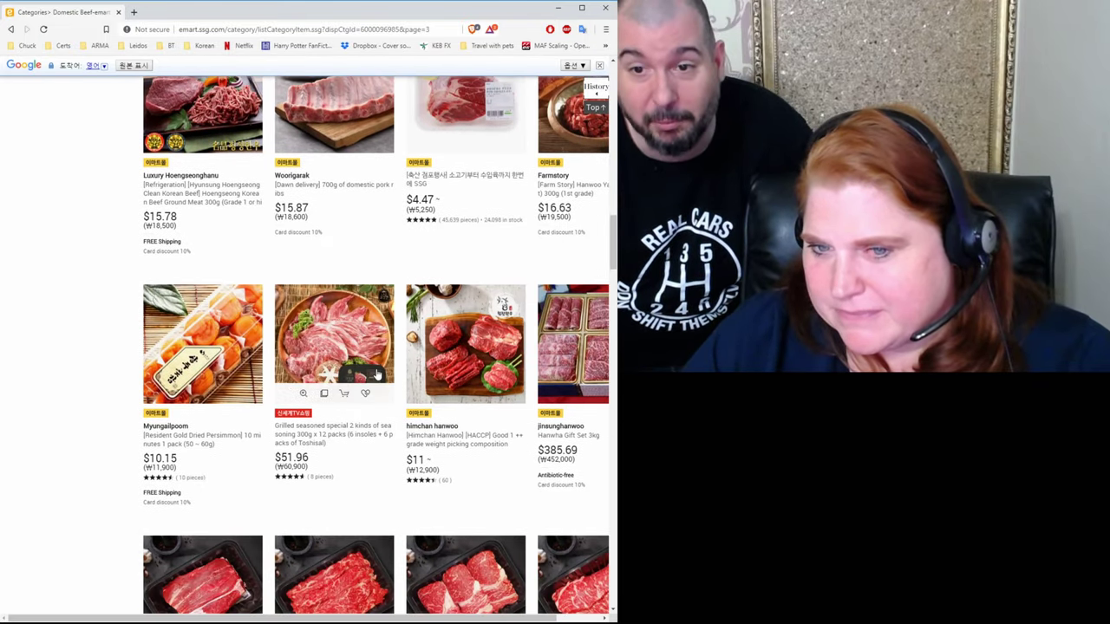
scroll(377, 374, down, 2)
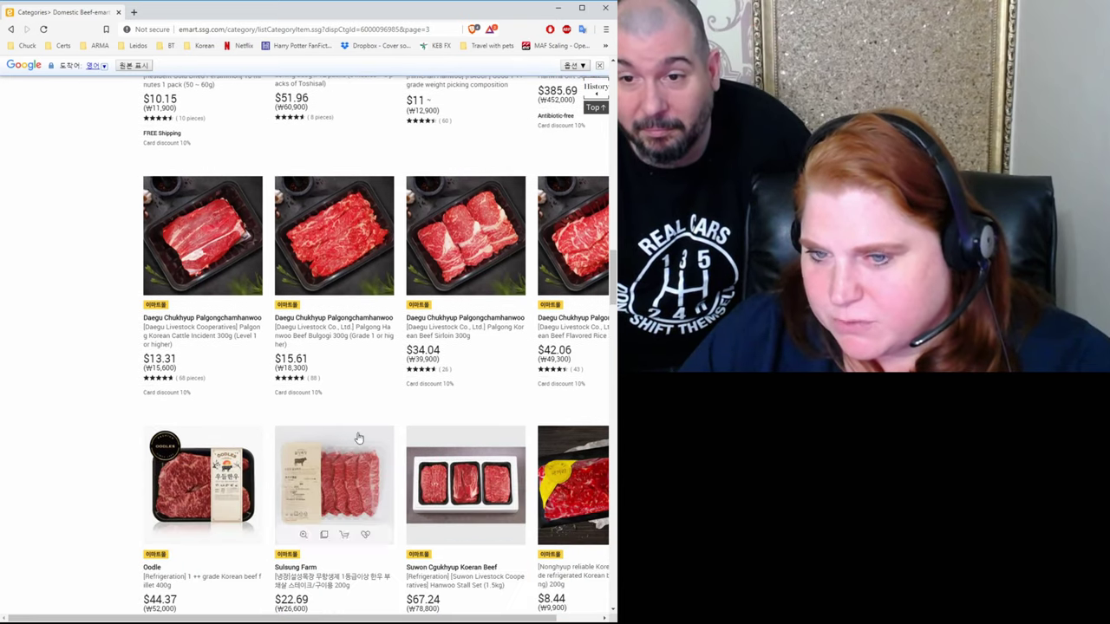
Return to the second Domestic Beef page and open the Daegu Livestock Palgong Chamwoo Beef Bulgogi 300g (1++ grade) product.
key(alt+Left)
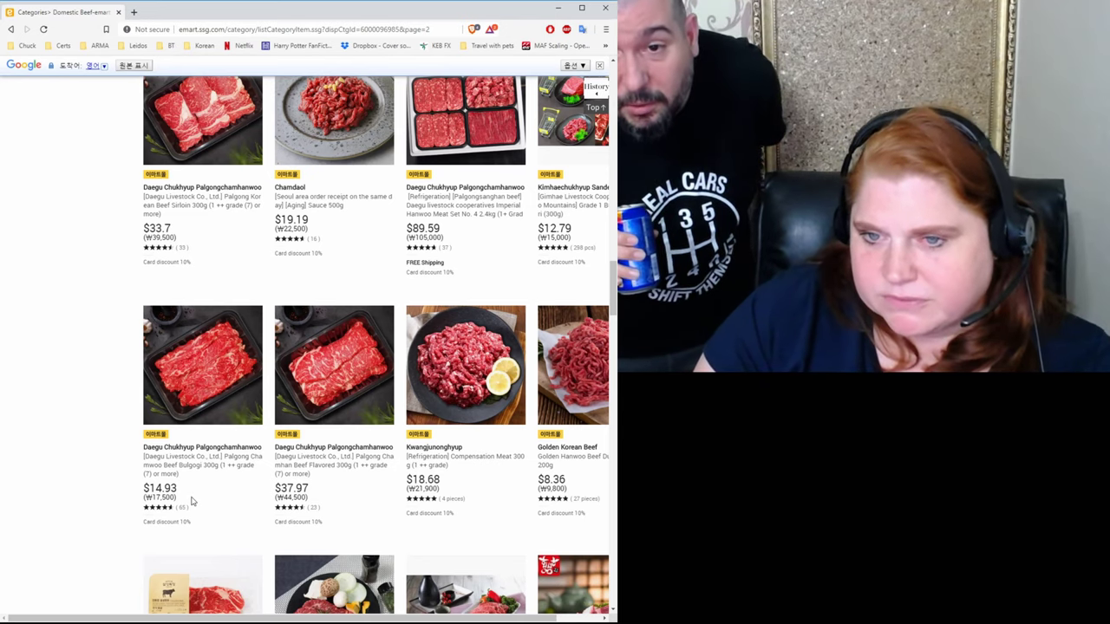
mouse_move(208, 363)
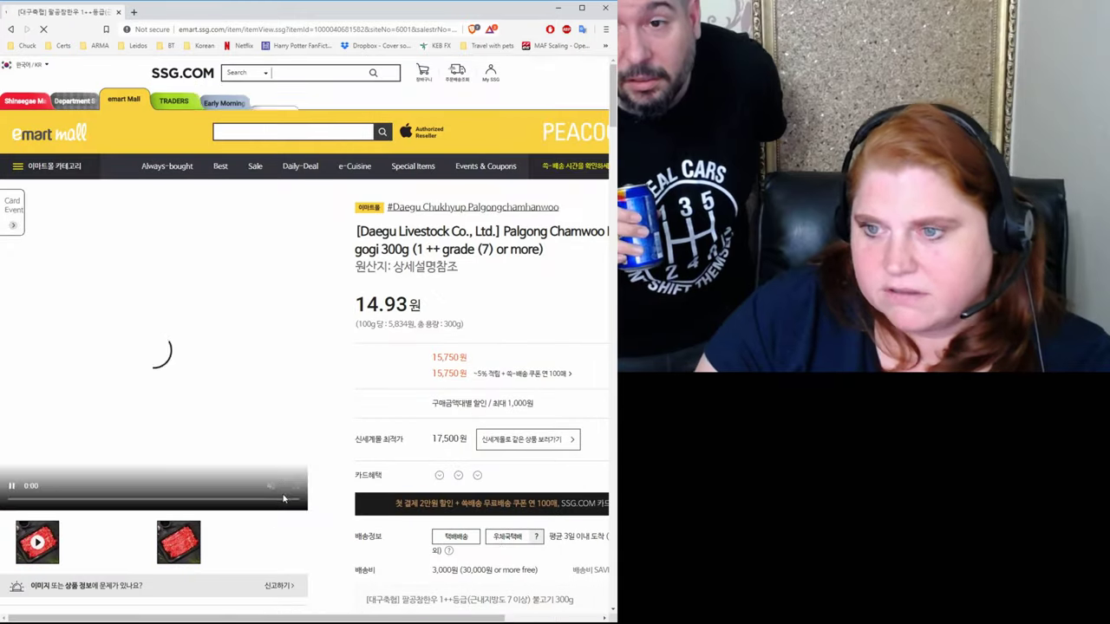
scroll(444, 514, down, 3)
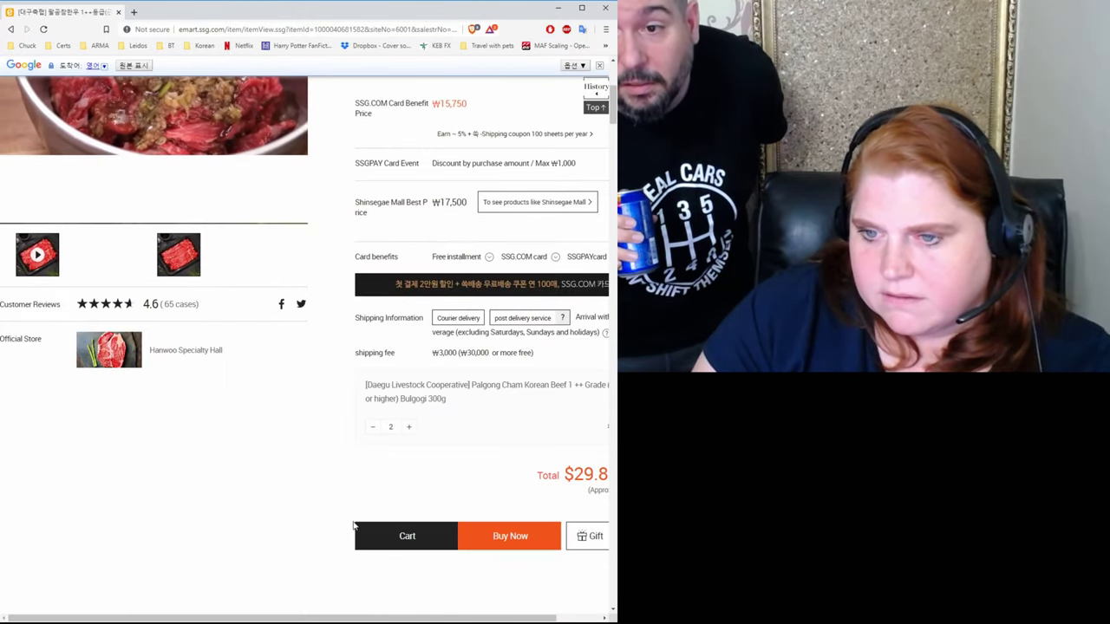
Add the beef bulgogi to the cart with a quantity of 2 and choose to continue shopping.
click(398, 536)
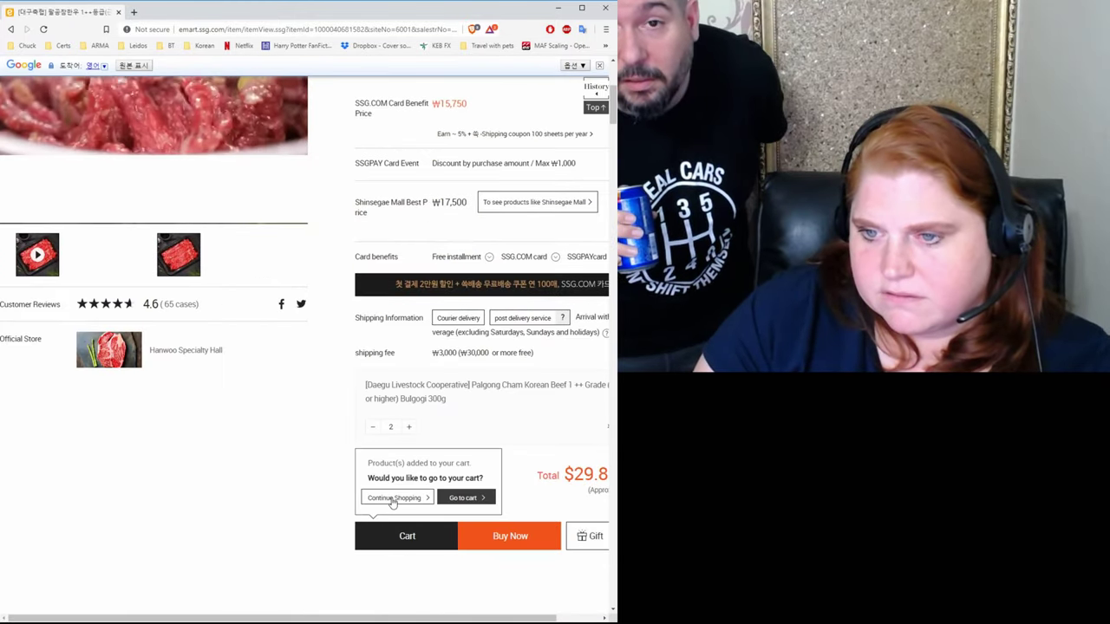
click(392, 501)
scroll(169, 502, up, 3)
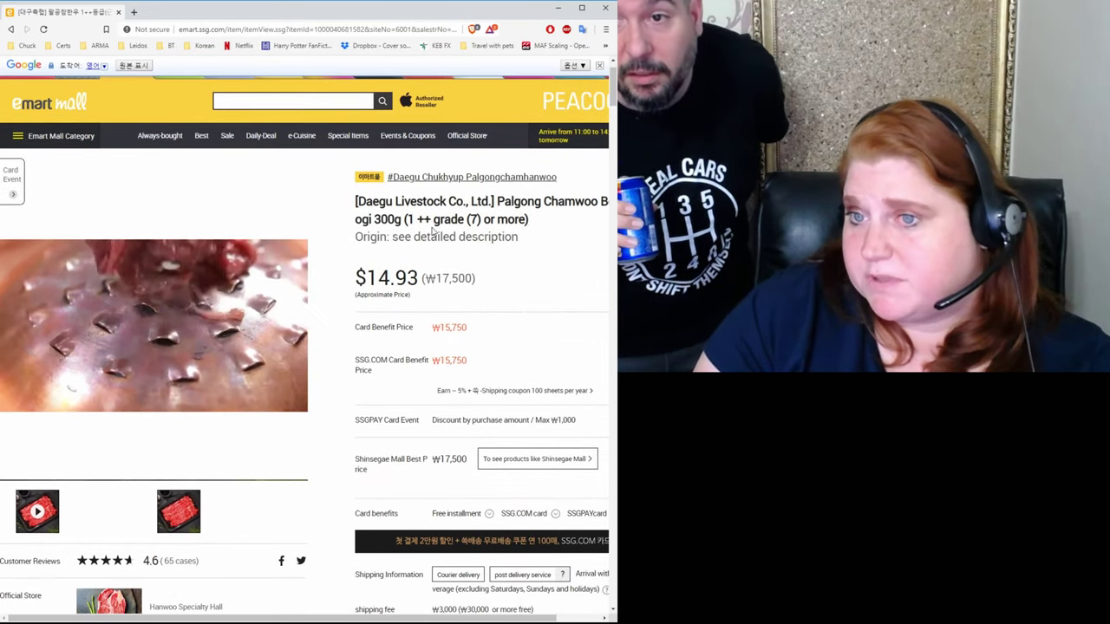
scroll(122, 417, up, 1)
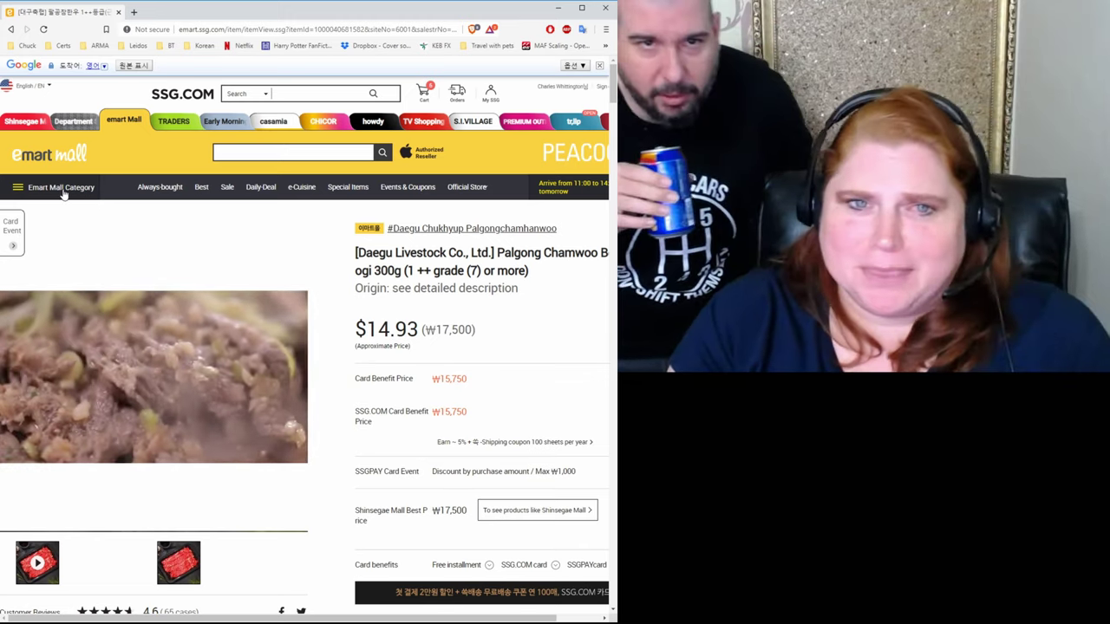
Go to the Cider category under Bottled Water And Beverages, Carbonated Drink.
click(60, 189)
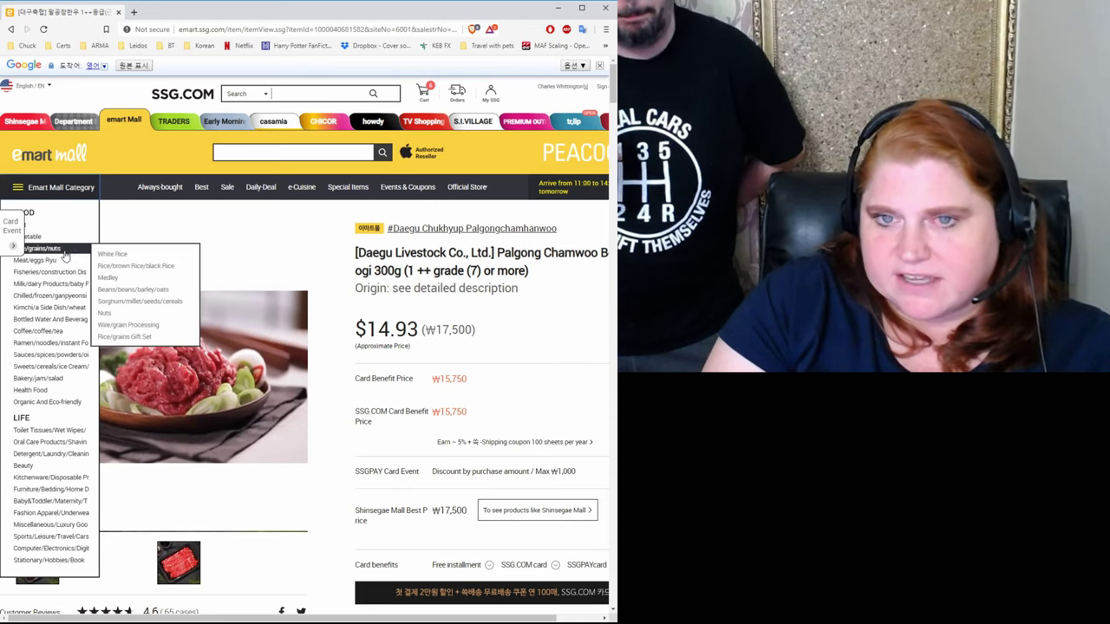
mouse_move(64, 259)
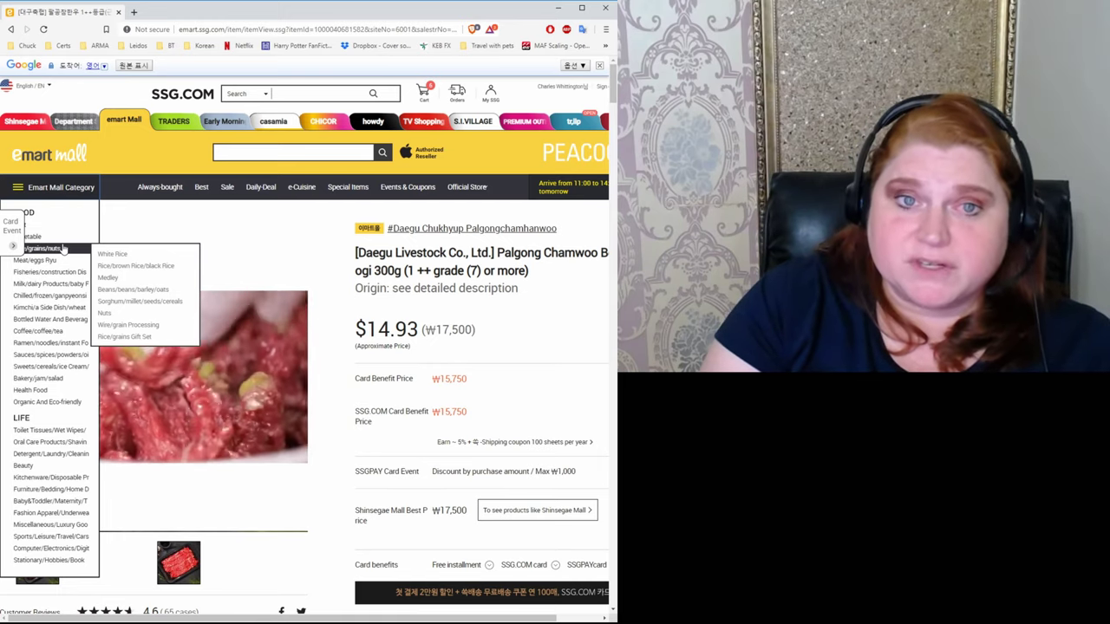
mouse_move(65, 330)
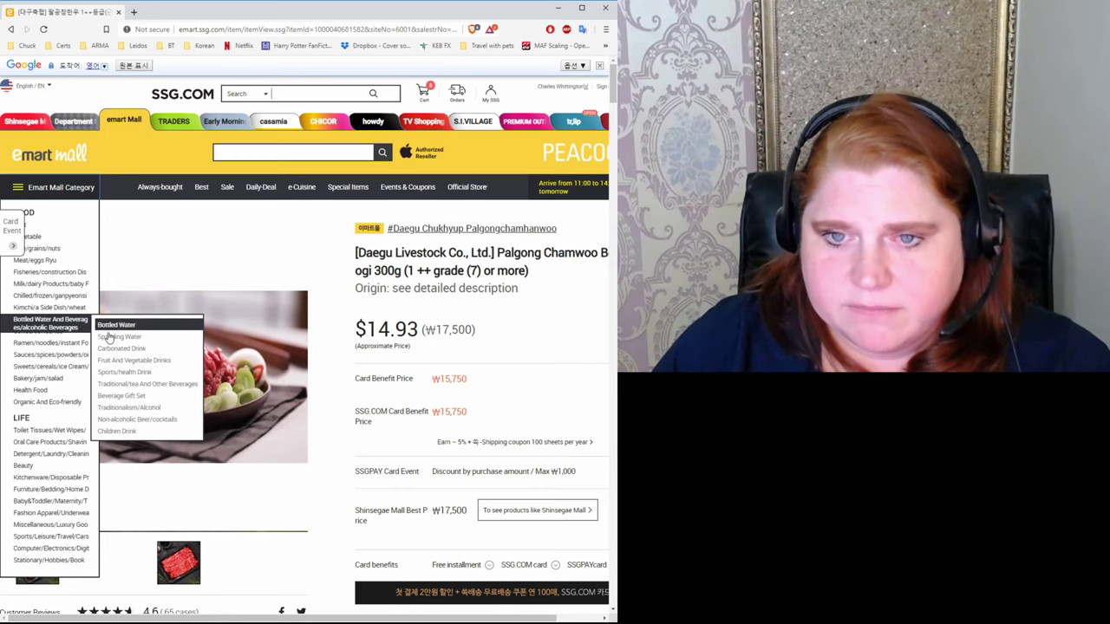
mouse_move(126, 349)
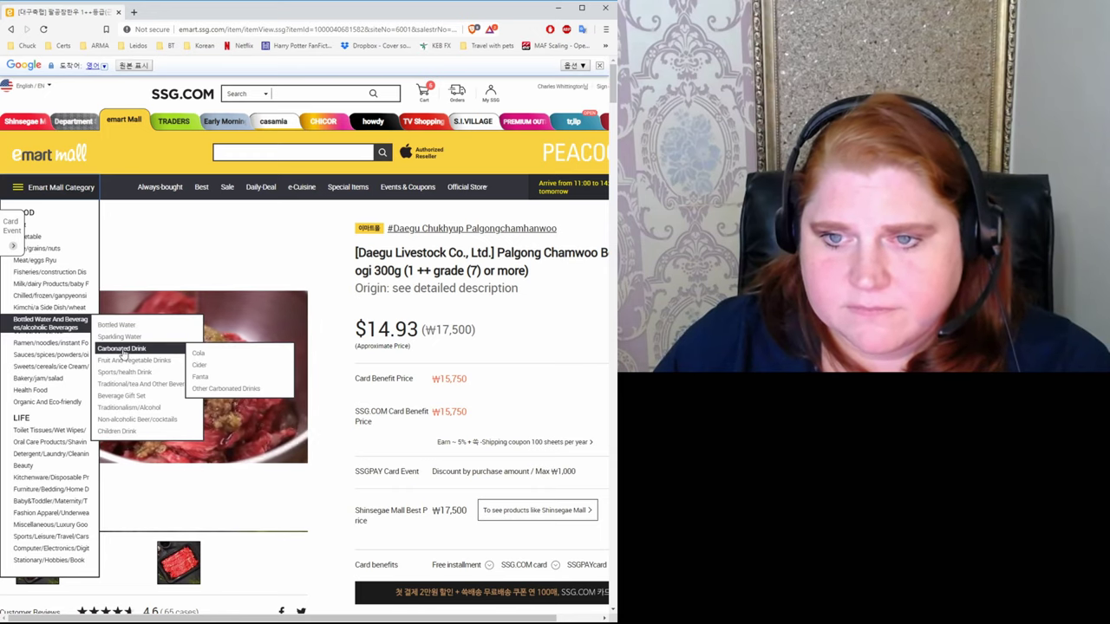
click(203, 353)
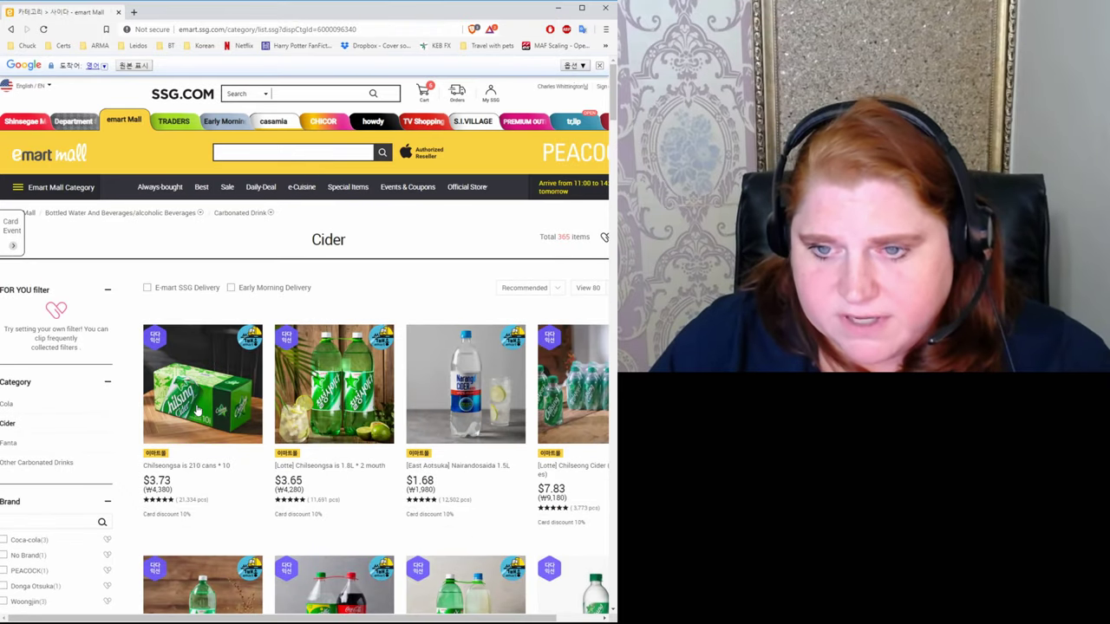
Open the Chilsung Cider 210 ml 10-can pack, add one to the cart and choose to continue shopping.
click(197, 411)
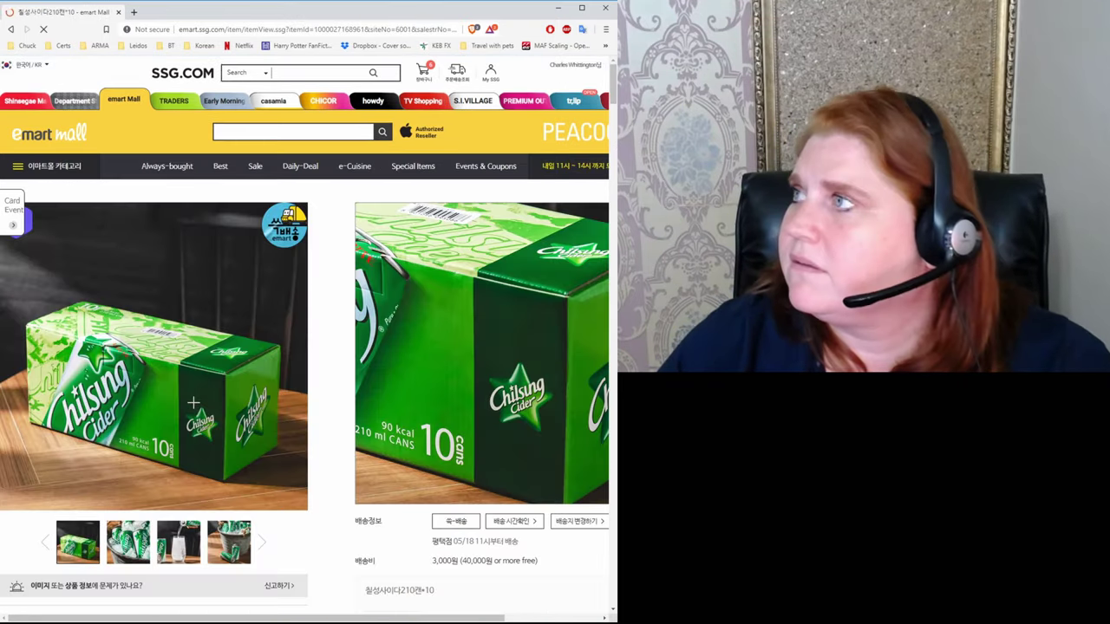
scroll(431, 503, down, 3)
click(429, 502)
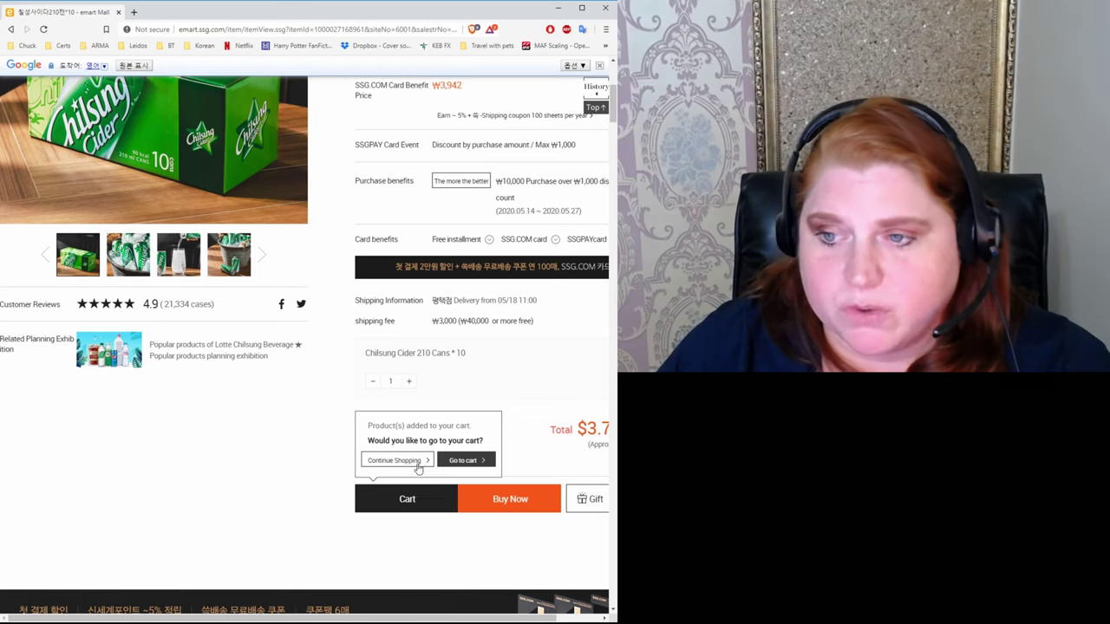
click(415, 464)
Open the Cola category under Carbonated Drink and look through its products and prices for McCol barley soda.
scroll(110, 444, up, 4)
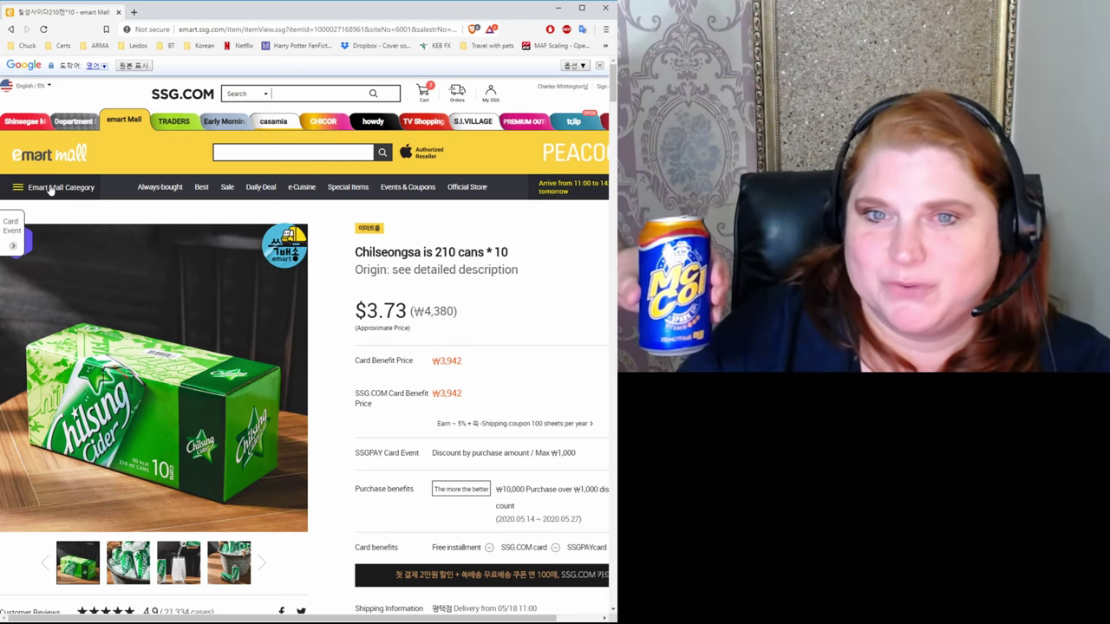
click(51, 189)
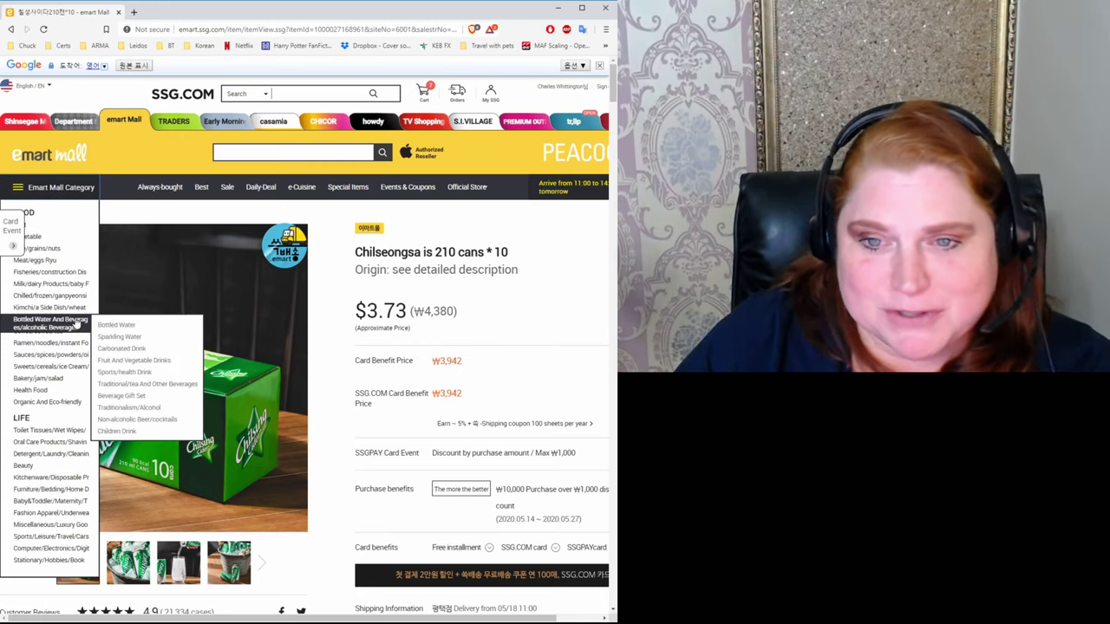
mouse_move(135, 350)
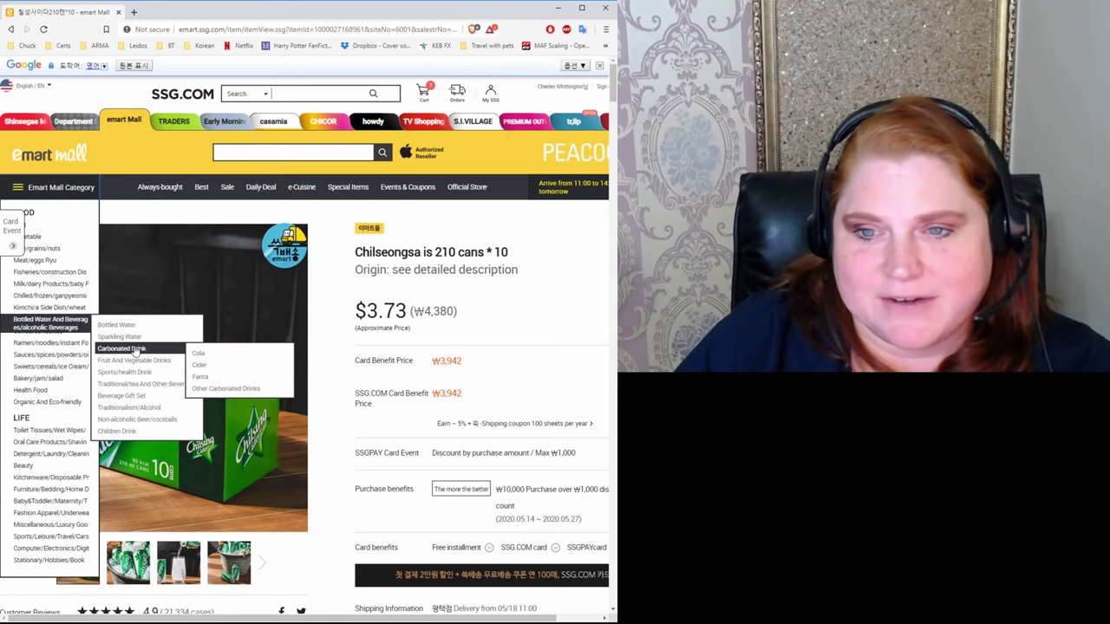
click(198, 355)
scroll(411, 382, down, 8)
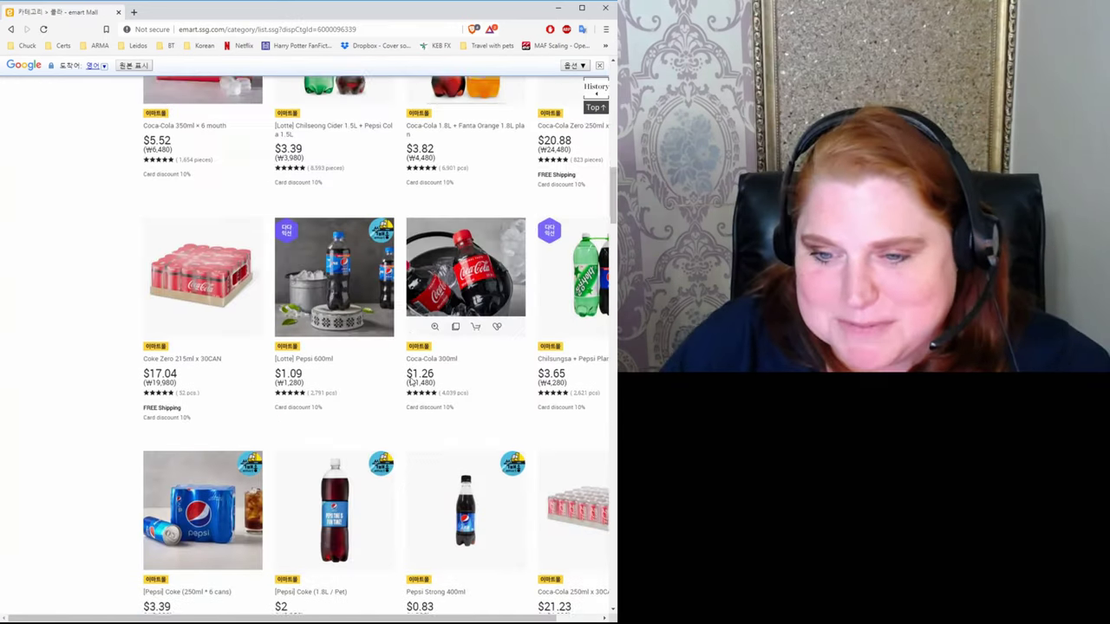
scroll(411, 381, down, 5)
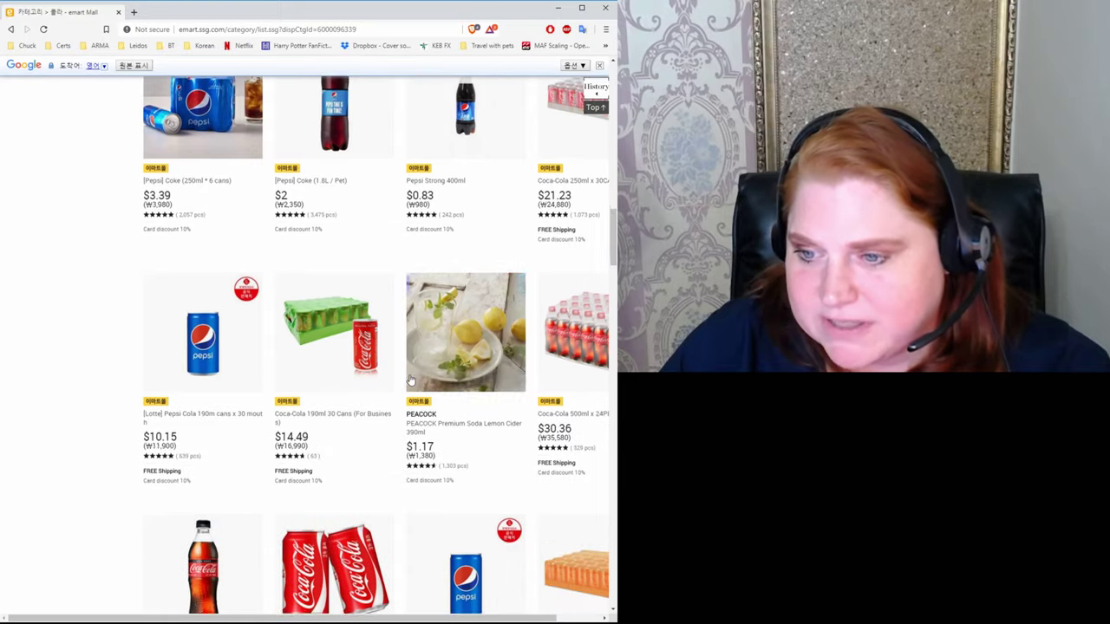
scroll(411, 381, down, 5)
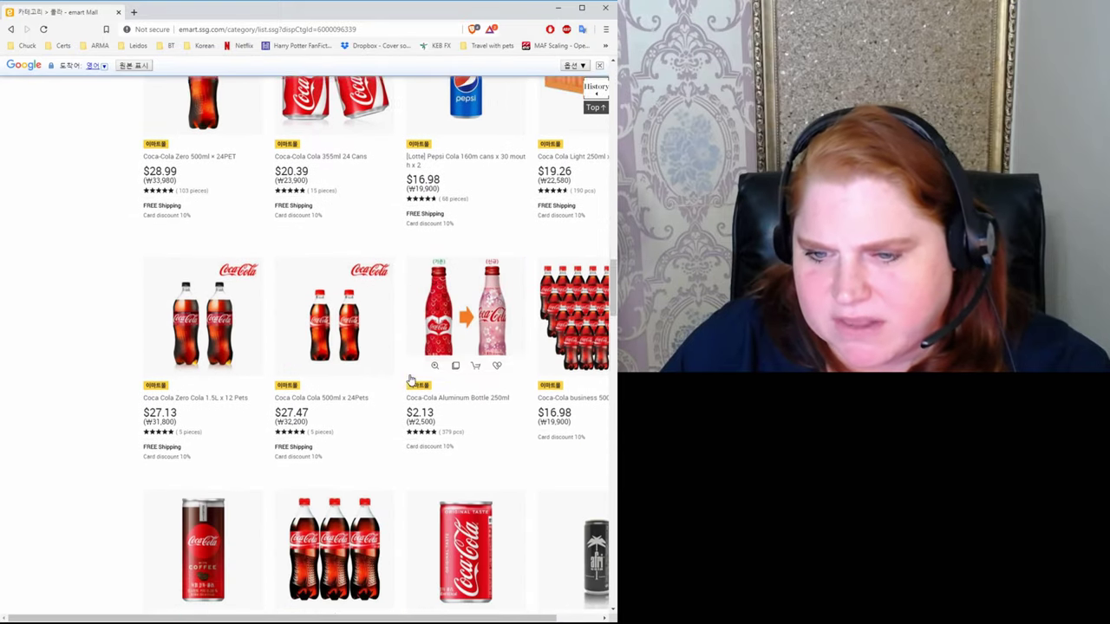
scroll(410, 374, down, 5)
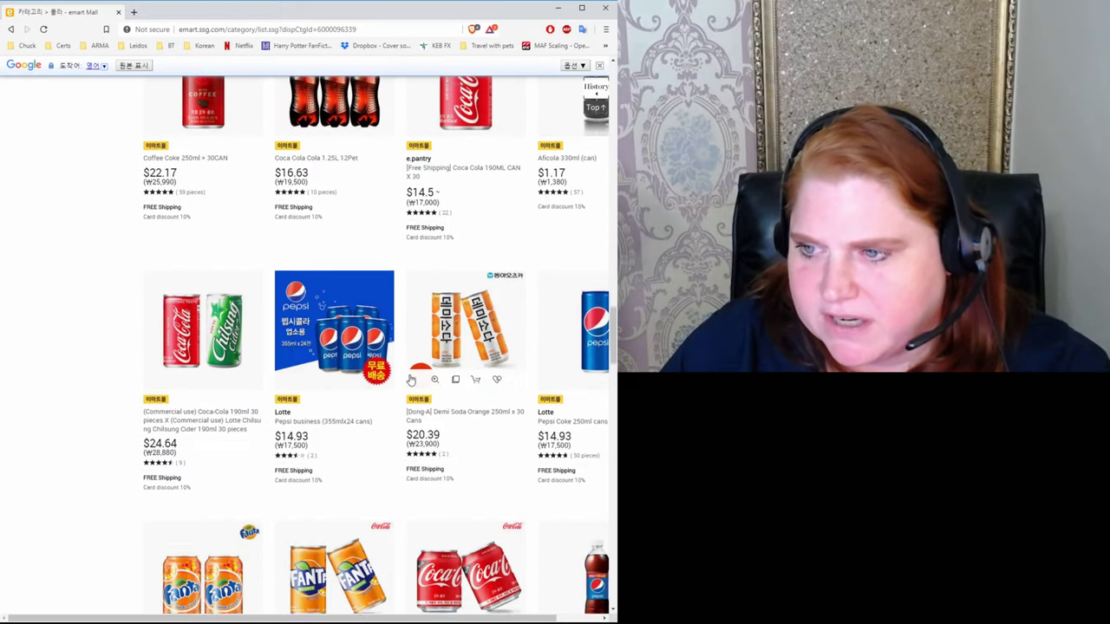
scroll(411, 378, down, 5)
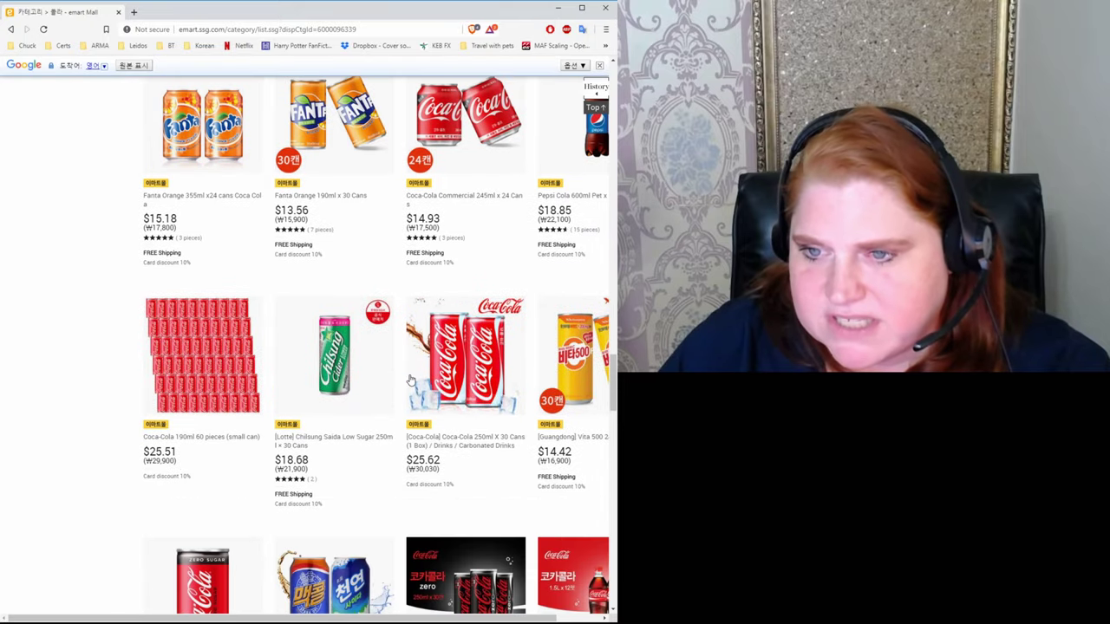
scroll(411, 378, down, 4)
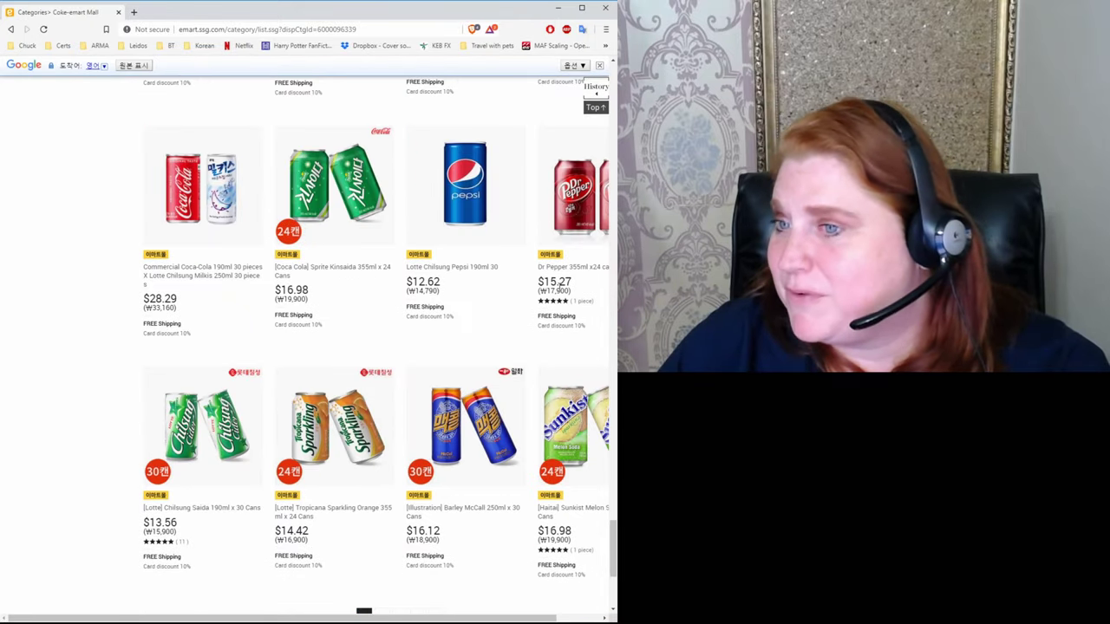
scroll(474, 275, down, 3)
Open the Barley McCall (McCol) 250ml x 30 Cans product, add one to the cart and choose to continue shopping.
click(473, 276)
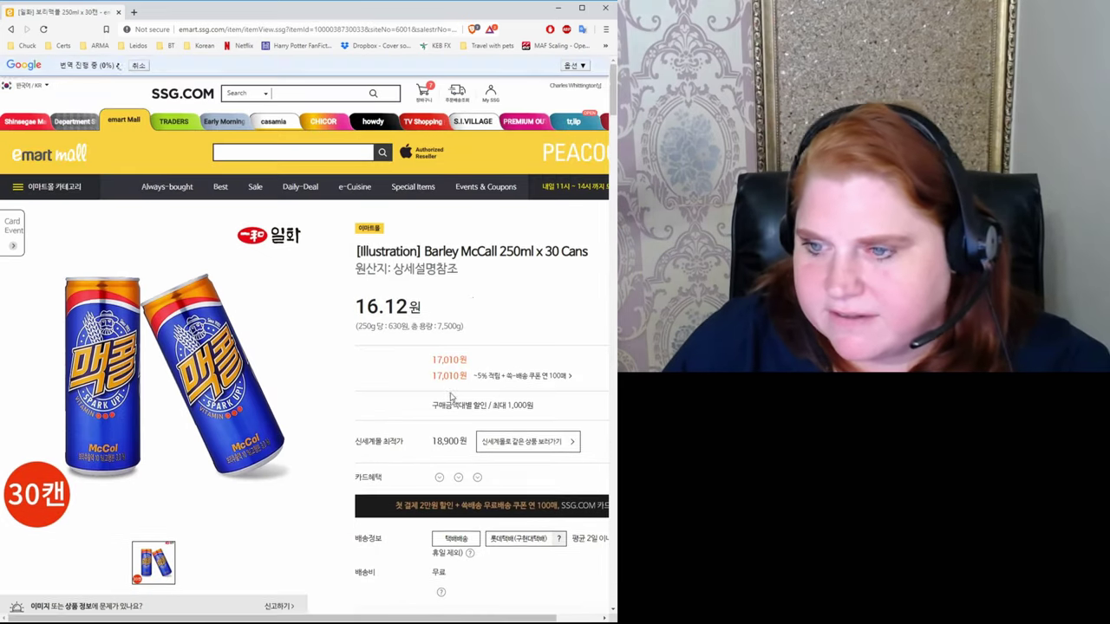
scroll(446, 407, down, 5)
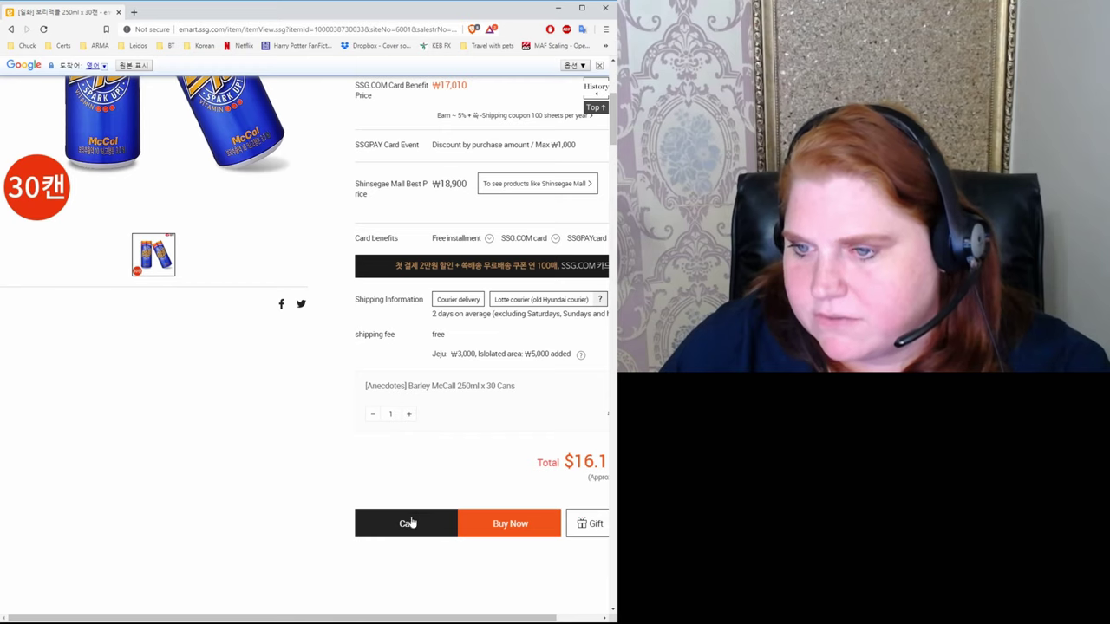
click(408, 523)
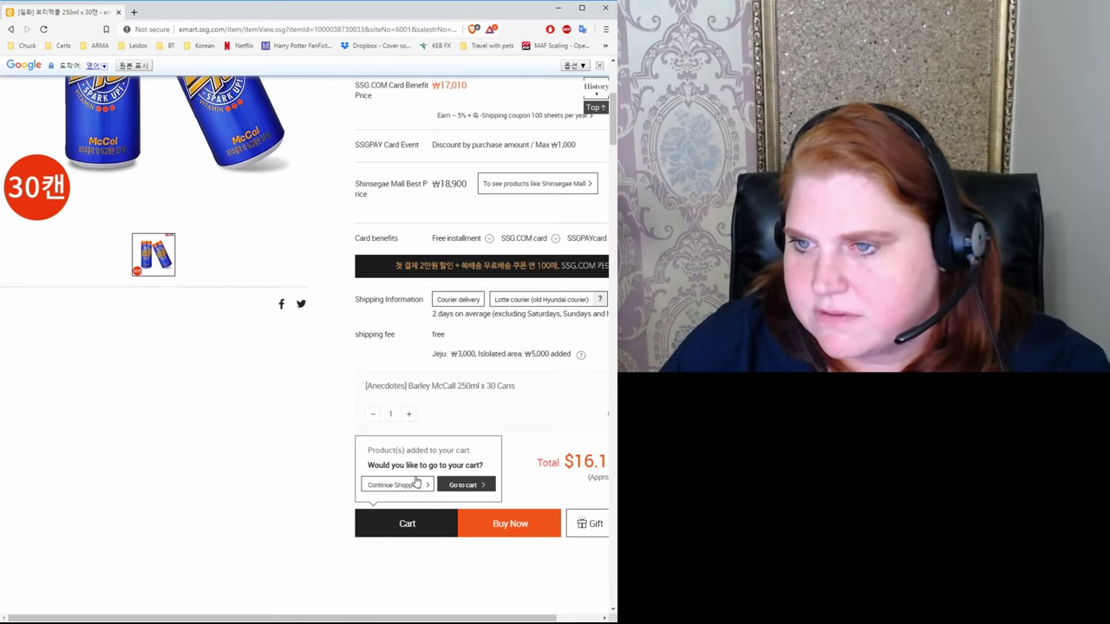
click(416, 482)
Go to the Bread Bakery category under Bakery/jam/salad and view the Day & Day fresh cream croissant 12-piece product page.
scroll(259, 439, up, 4)
mouse_move(65, 390)
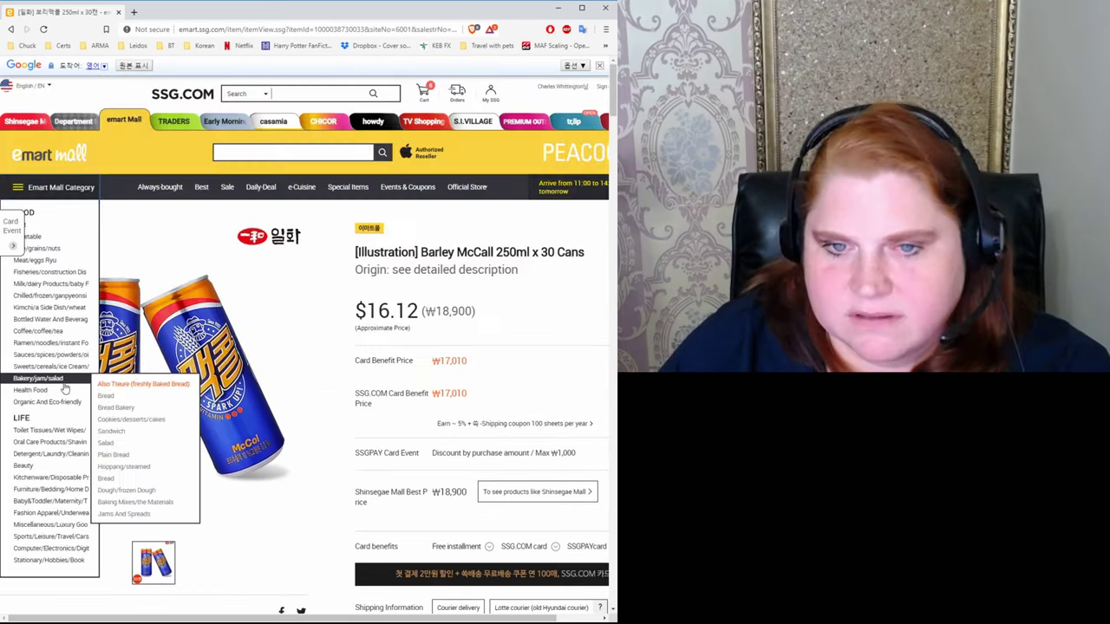
click(130, 399)
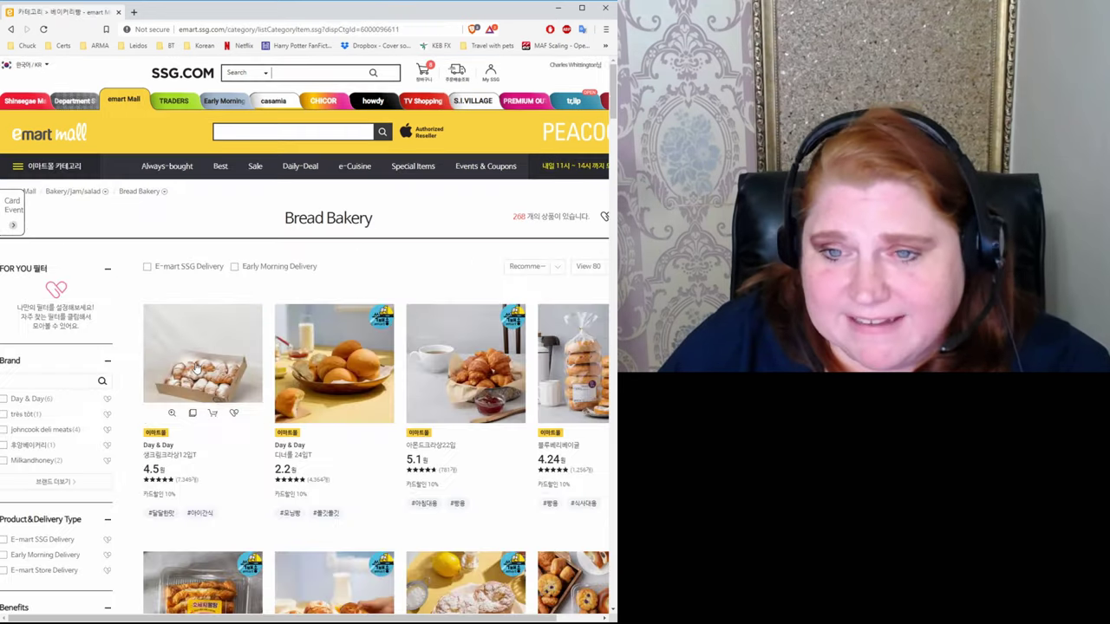
click(197, 376)
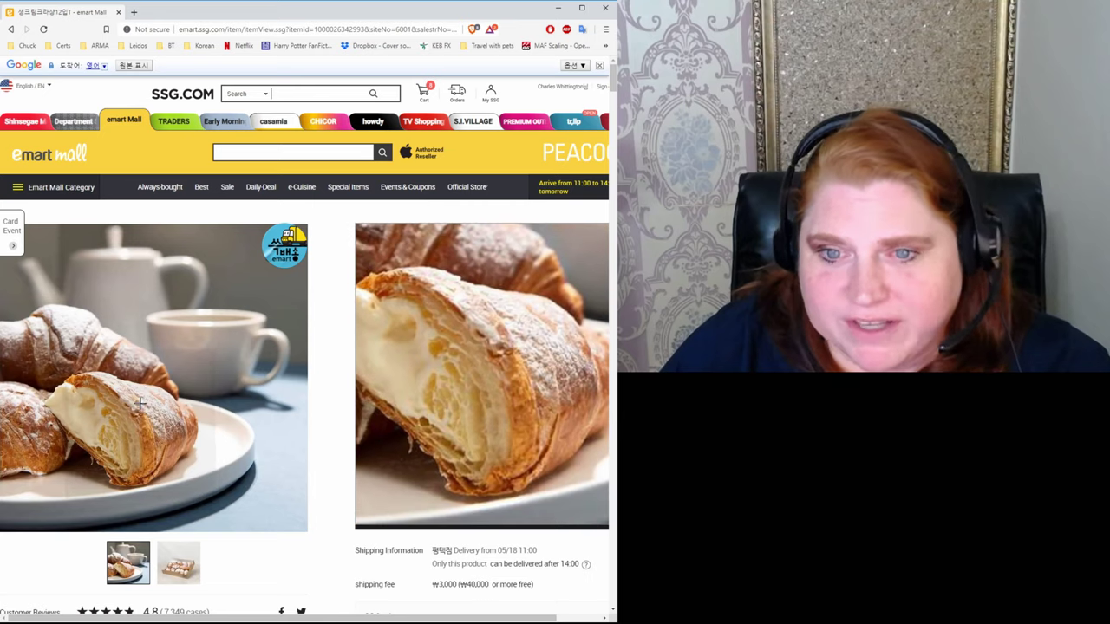
scroll(497, 399, down, 1)
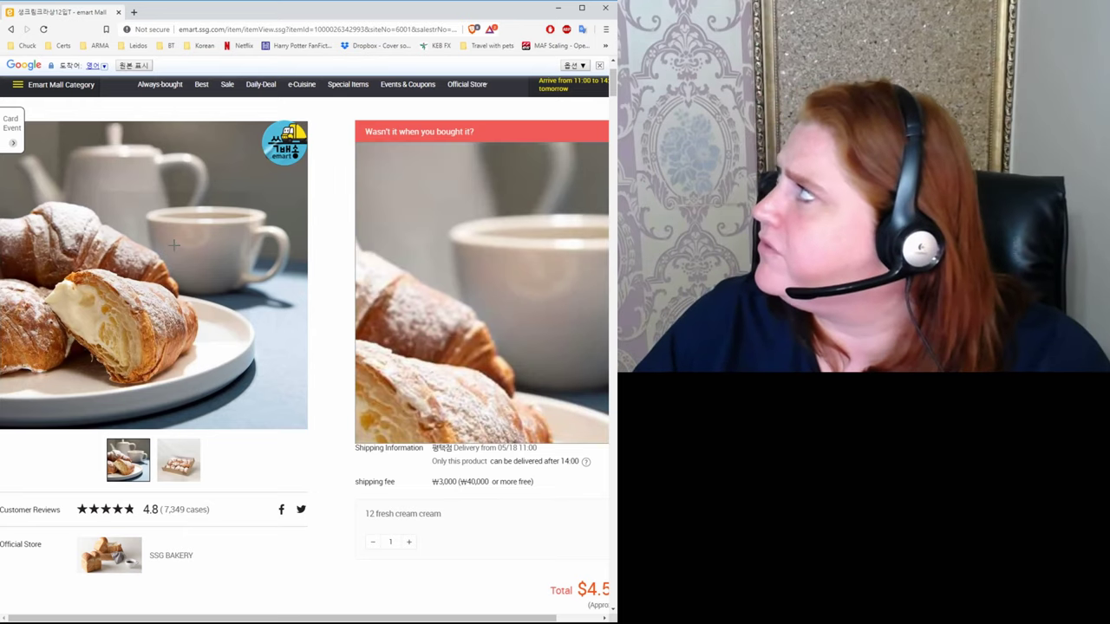
scroll(174, 246, up, 2)
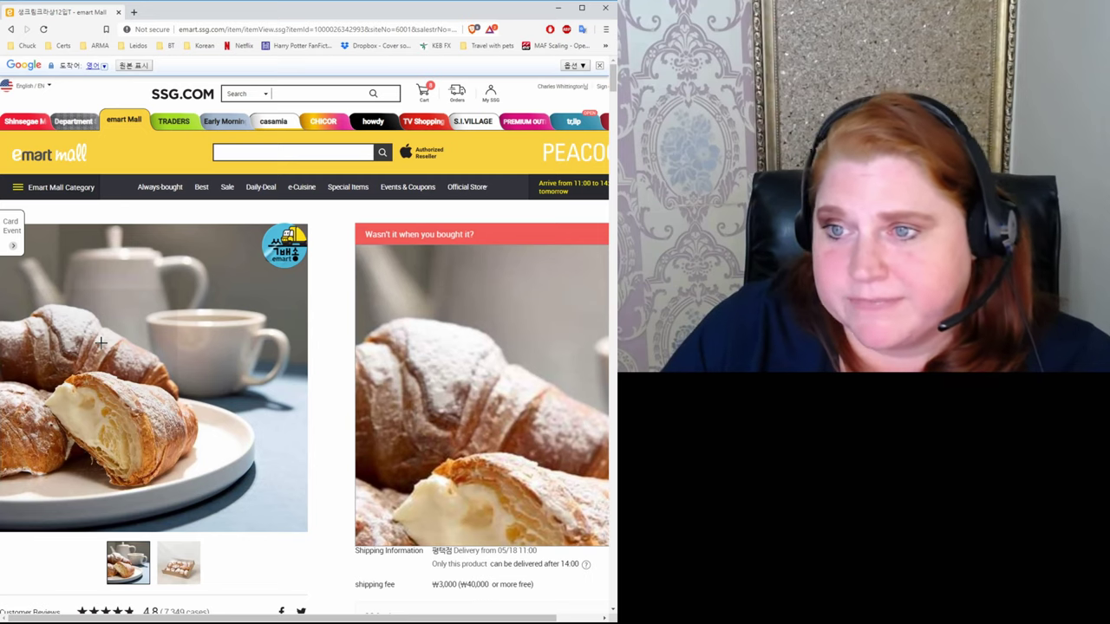
Go to the Mask category under Oral Care Products/Shaving/Quasi-Drugs, Quasi-drug/Mask.
mouse_move(45, 187)
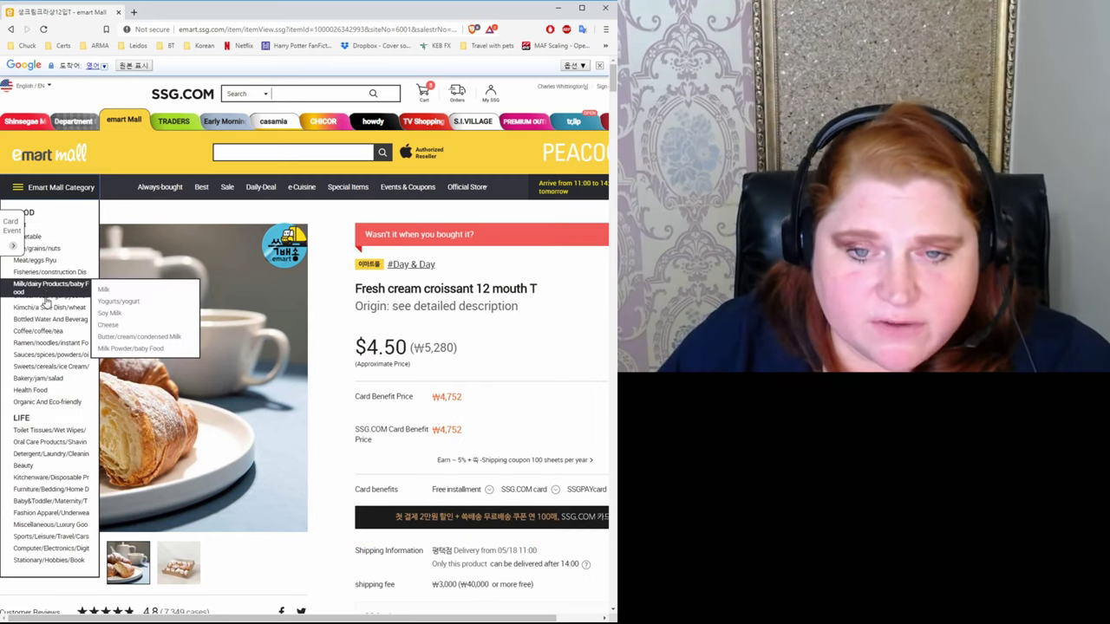
mouse_move(45, 382)
mouse_move(63, 438)
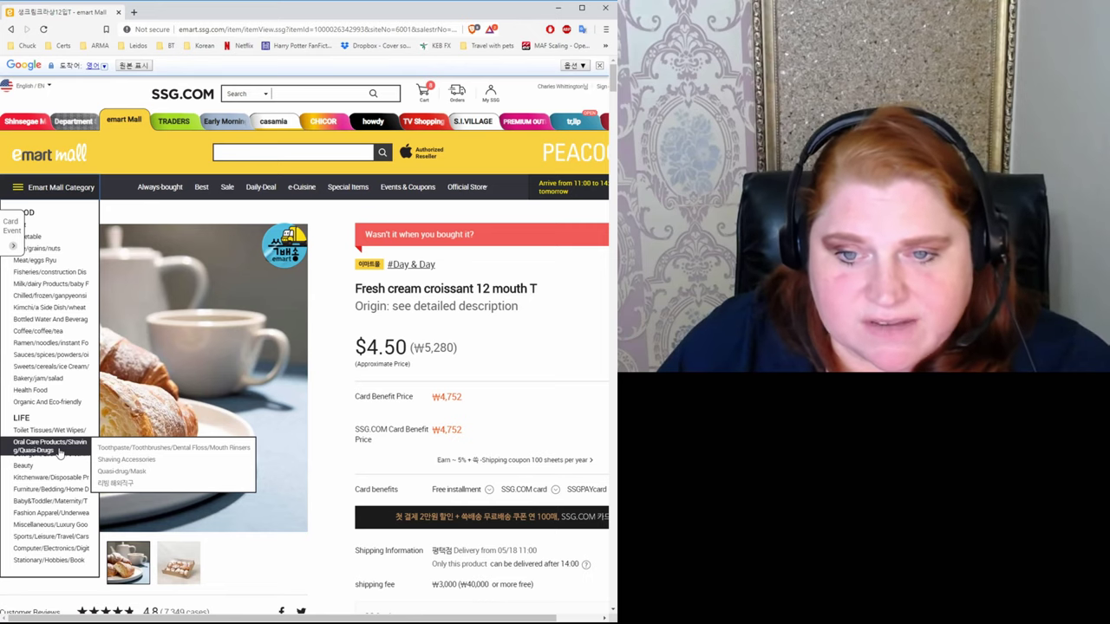
mouse_move(115, 474)
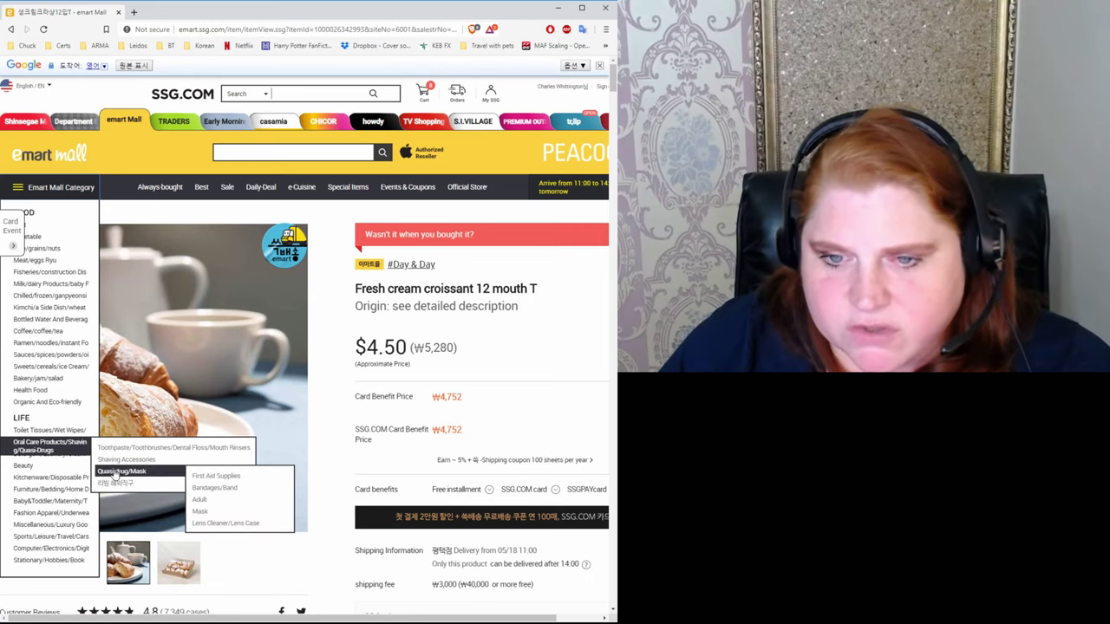
click(200, 511)
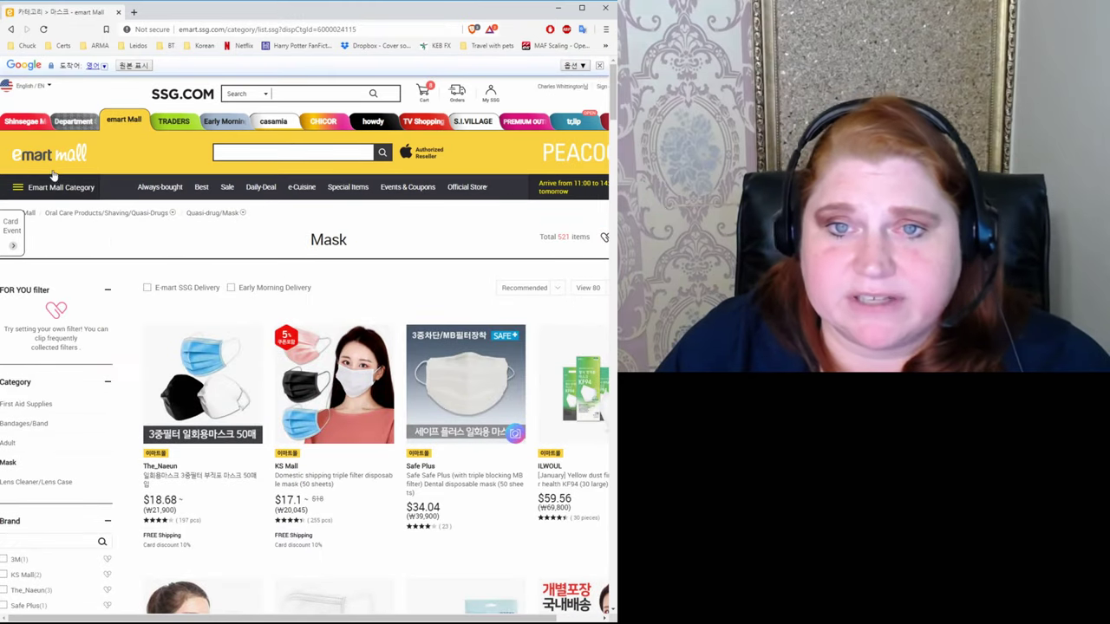
click(50, 185)
mouse_move(54, 478)
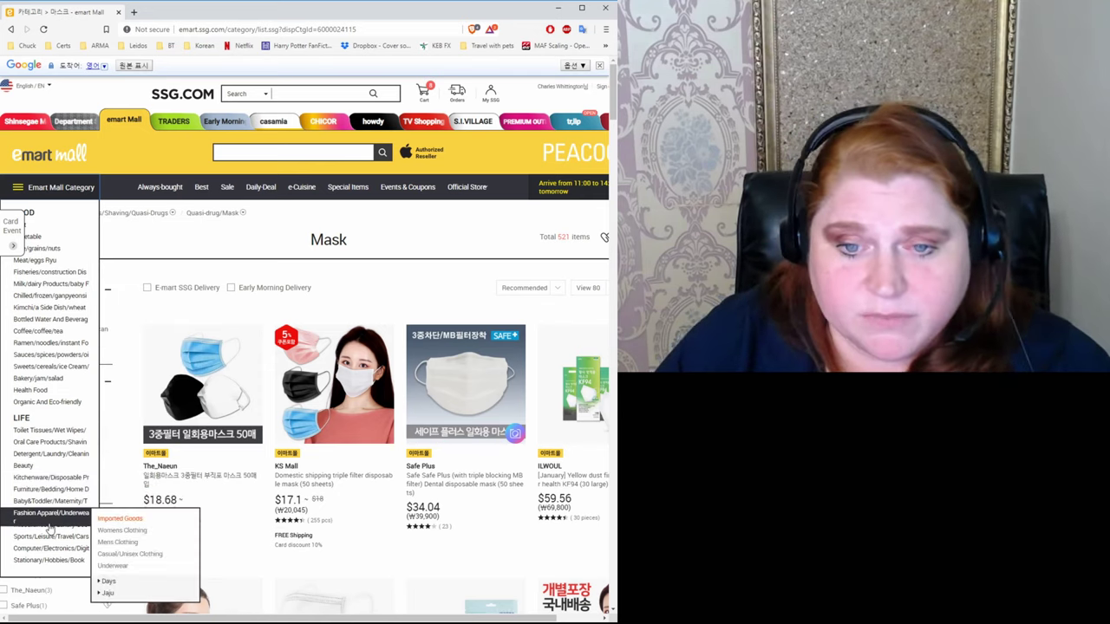
mouse_move(51, 531)
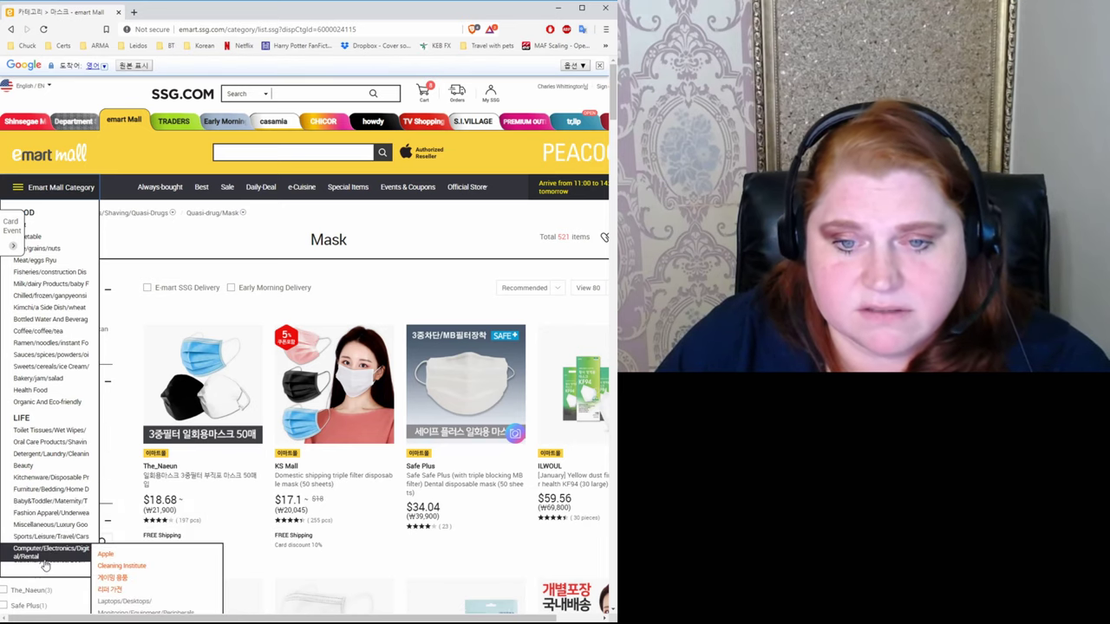
Open the shopping cart and review the items, quantities and shipping costs in both delivery groups.
mouse_move(422, 92)
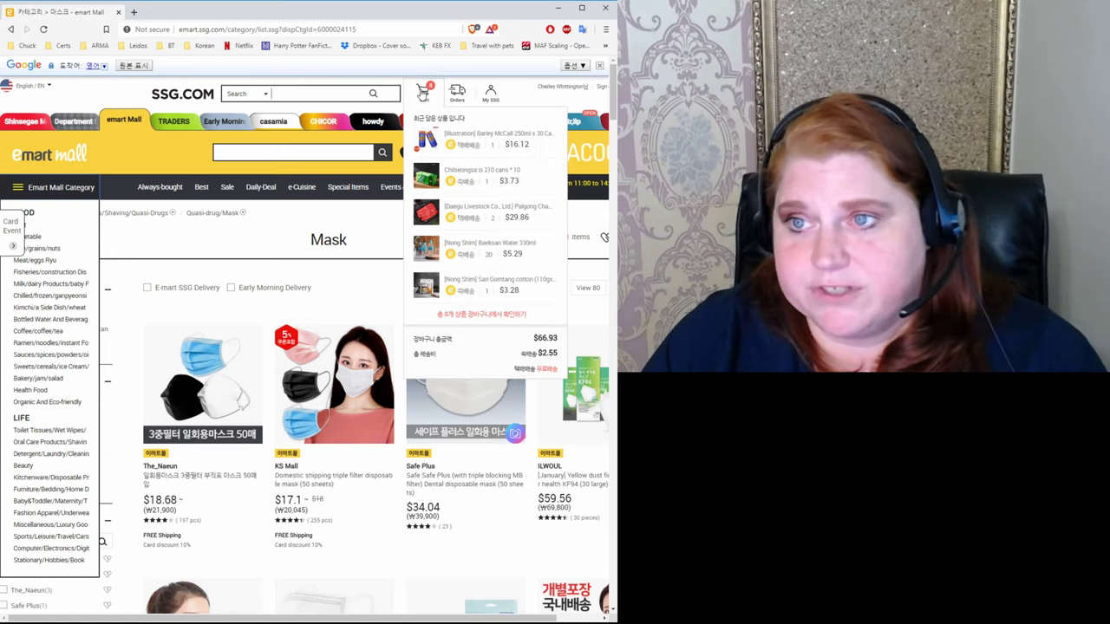
click(422, 92)
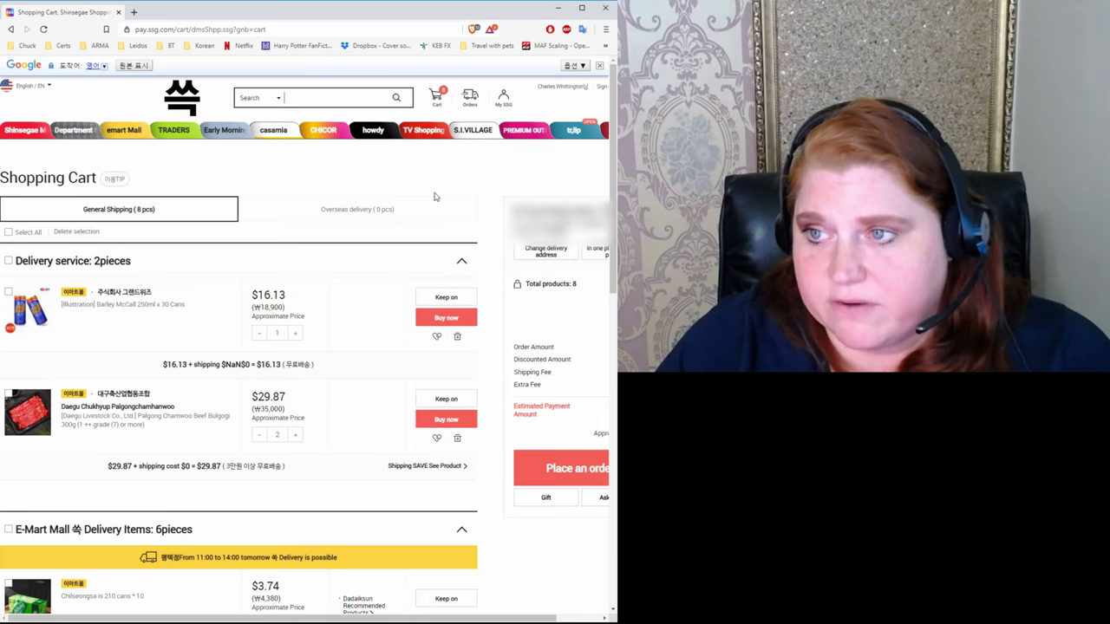
scroll(249, 289, down, 5)
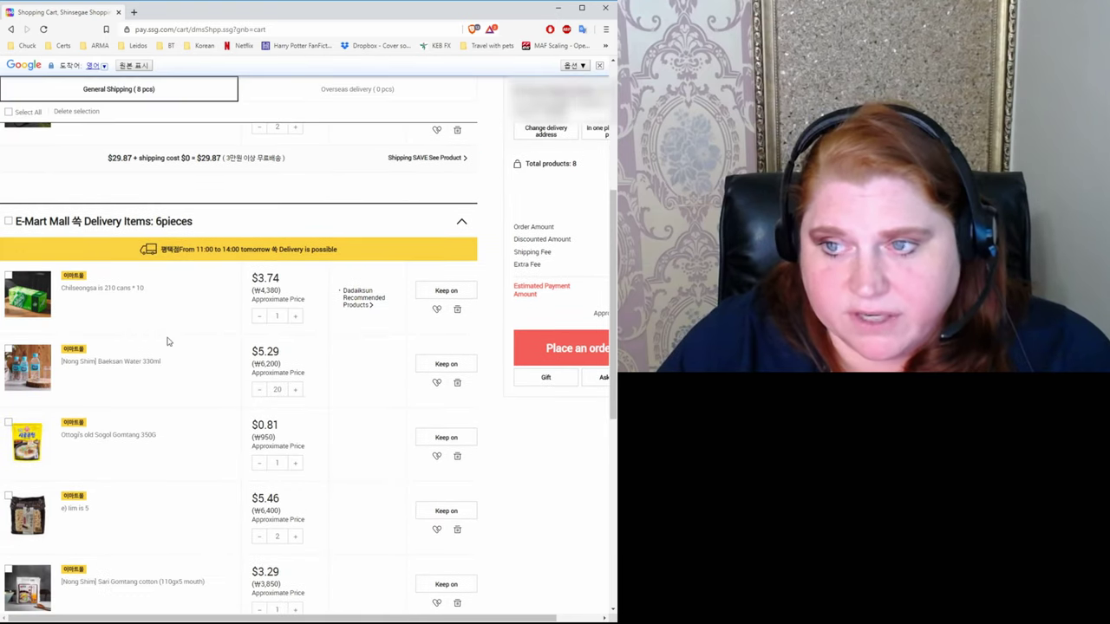
scroll(151, 312, down, 4)
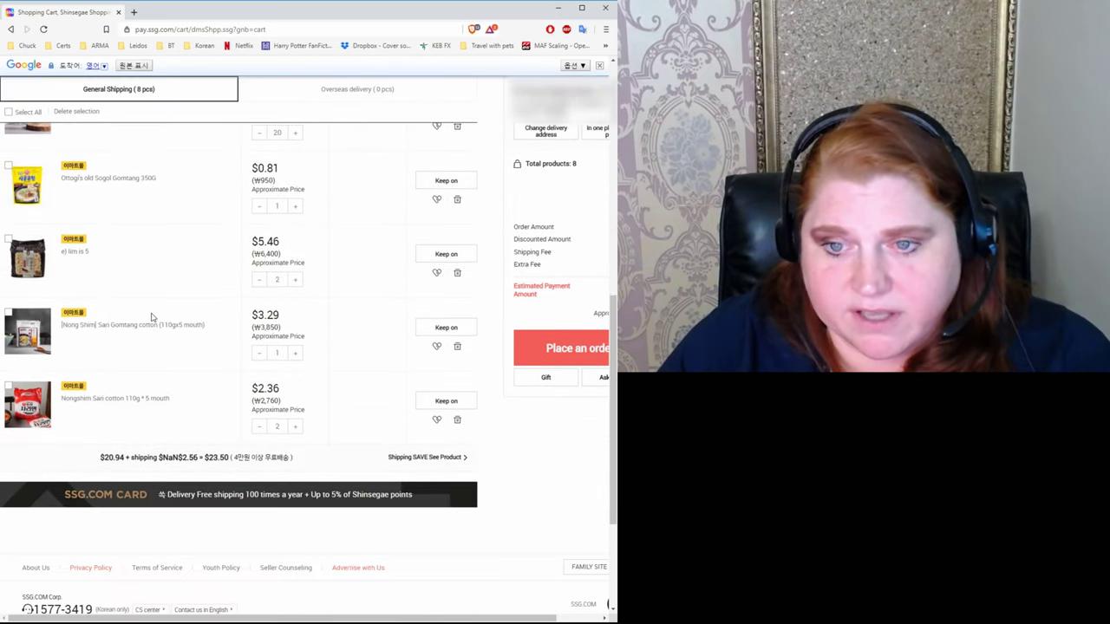
scroll(151, 314, up, 4)
scroll(150, 319, up, 3)
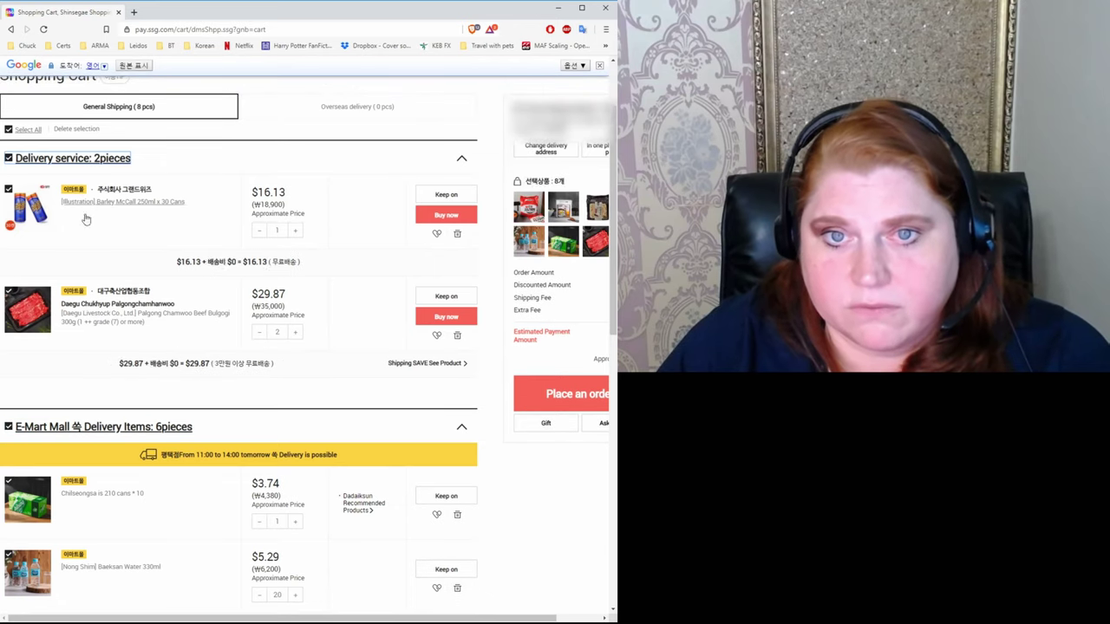
Place an order for all the cart items and reserve the May 18 (Mon) 11:00 ~ 14:00 delivery slot.
click(569, 385)
click(355, 89)
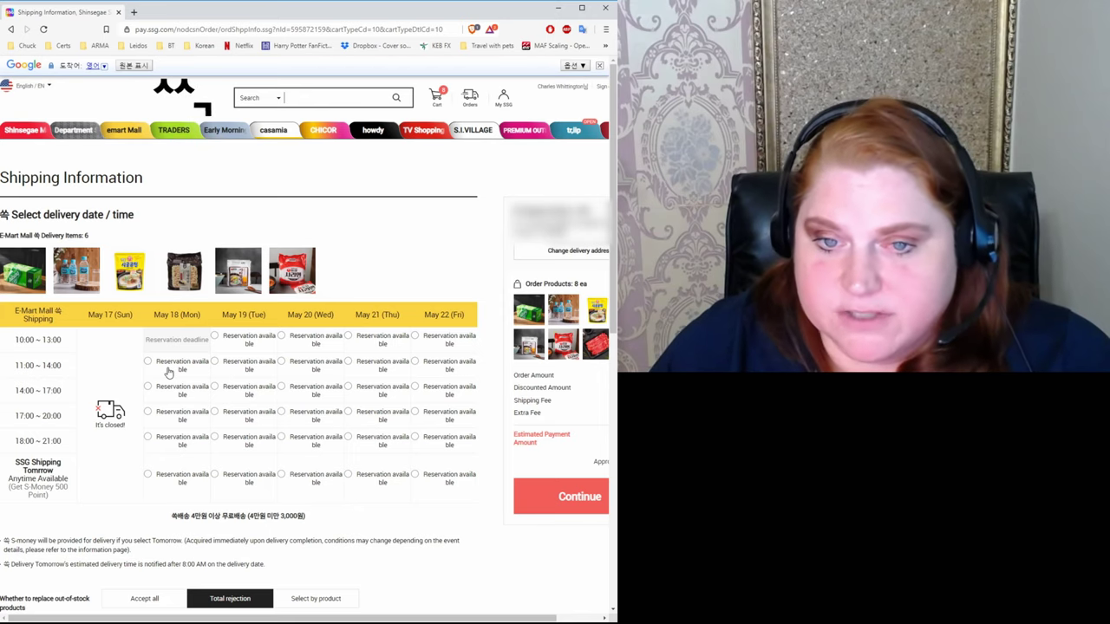
click(169, 368)
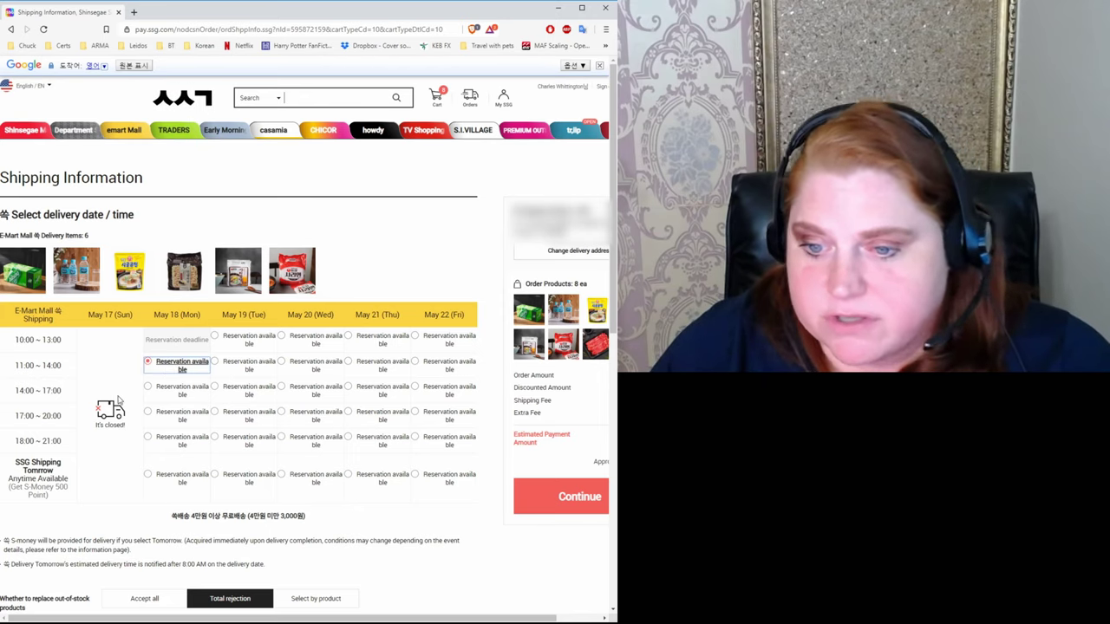
Review the out-of-stock replacement options and delivery service items, keep Total rejection, and continue to the payment page.
scroll(116, 395, down, 2)
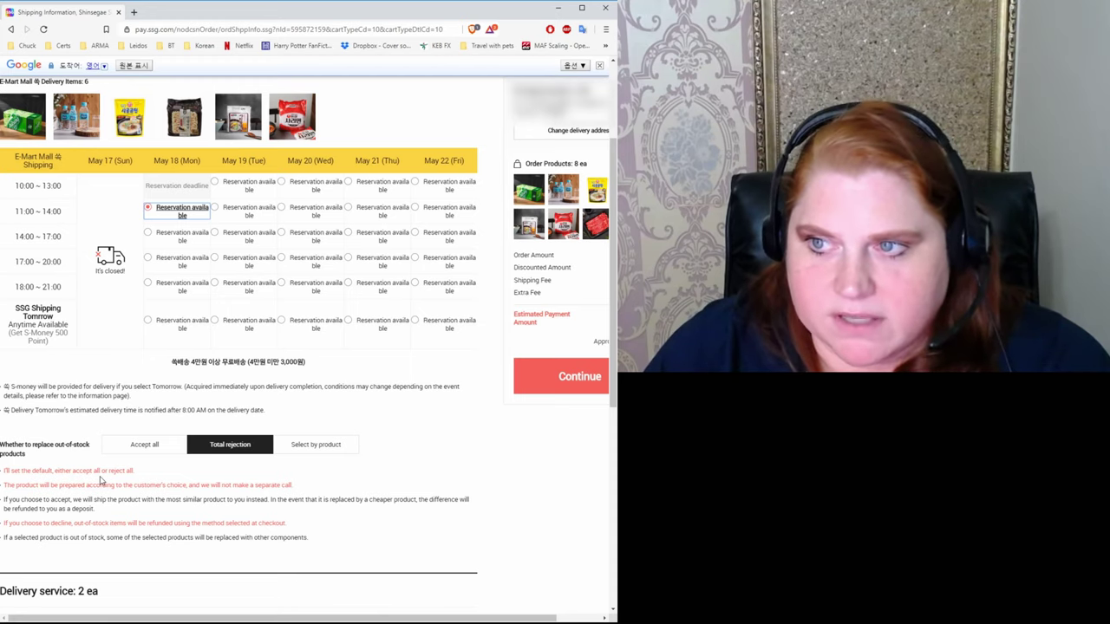
scroll(146, 510, down, 3)
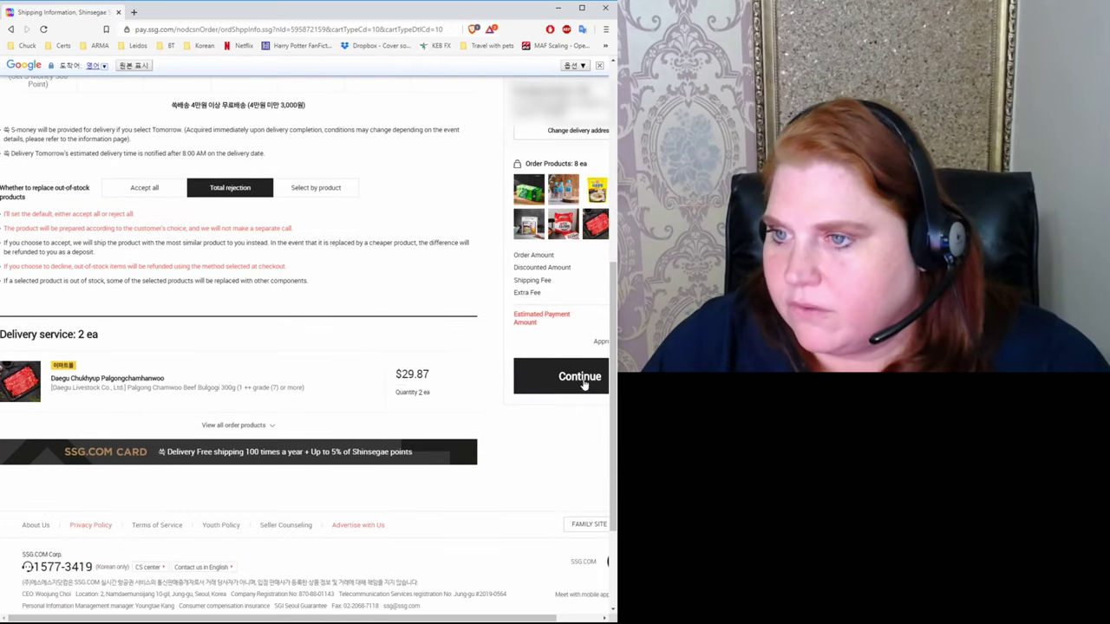
scroll(240, 453, up, 1)
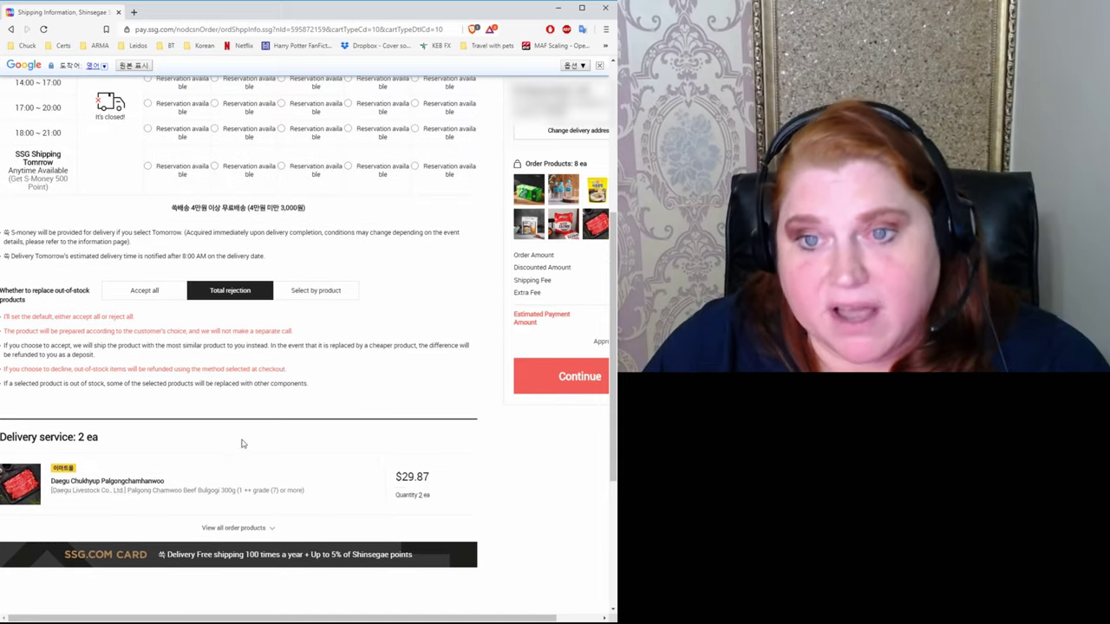
scroll(299, 501, up, 1)
scroll(263, 516, down, 3)
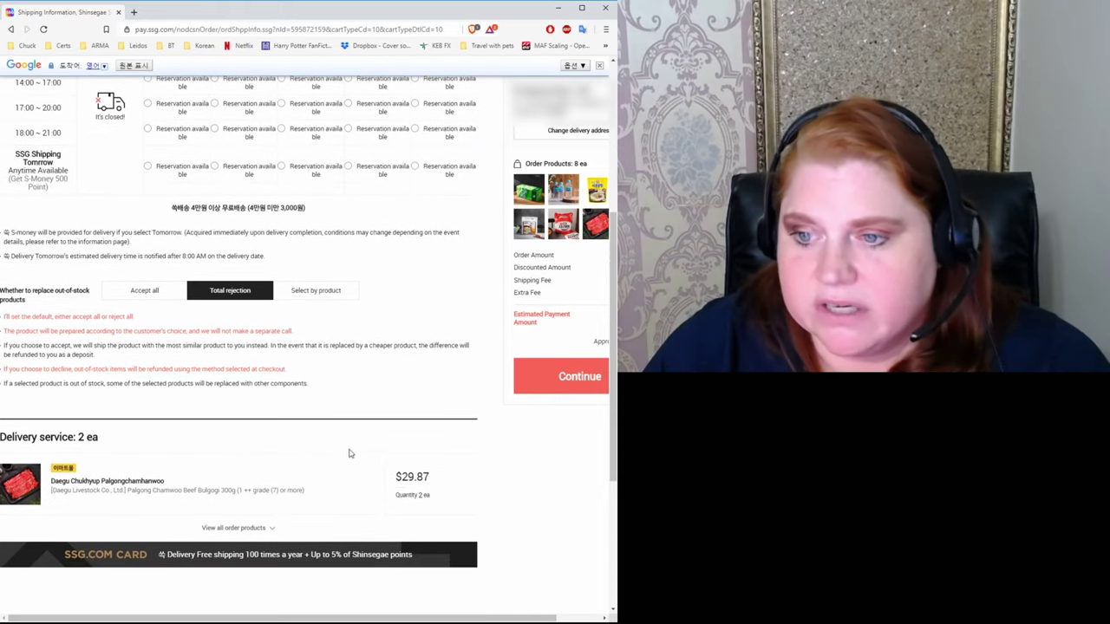
click(548, 385)
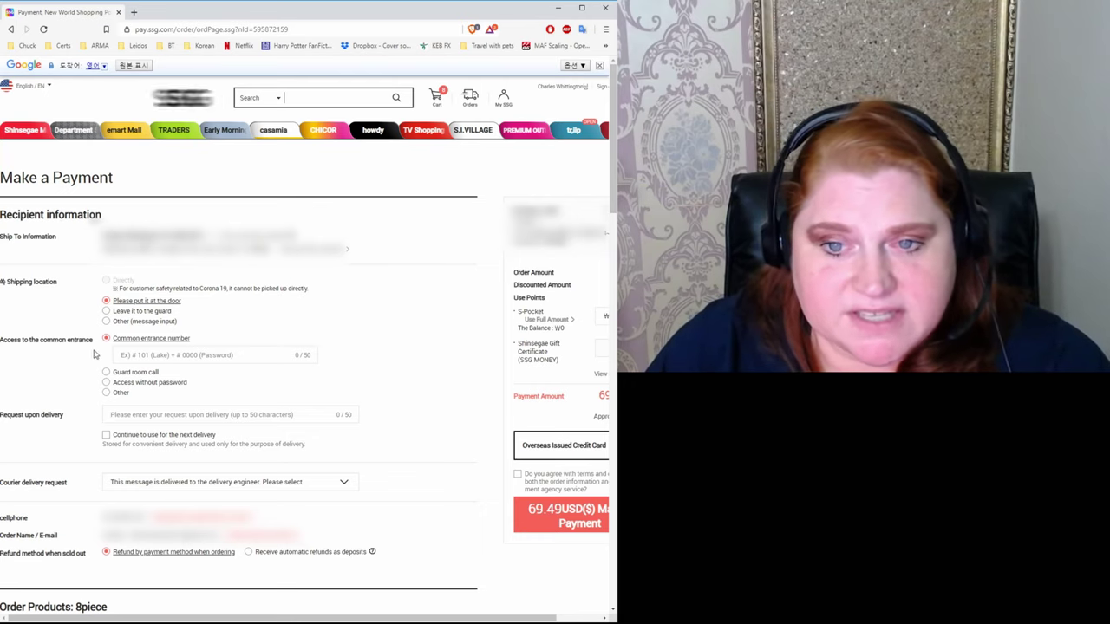
Set the common entrance access to Access without password and the courier delivery request to leaving parcels at the door if absent.
click(106, 383)
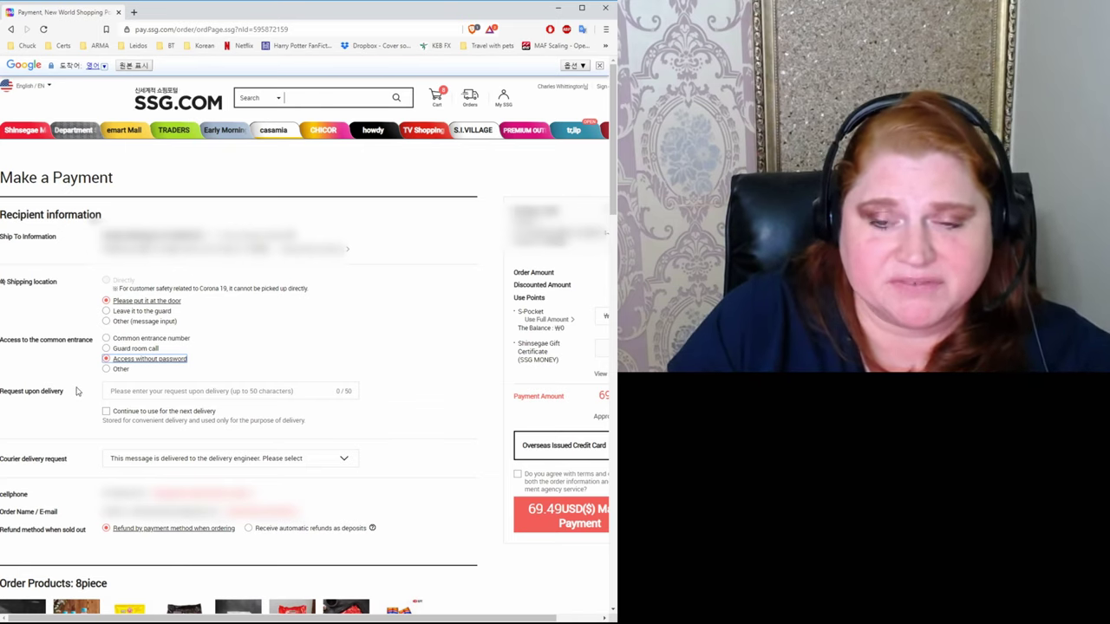
scroll(102, 360, down, 2)
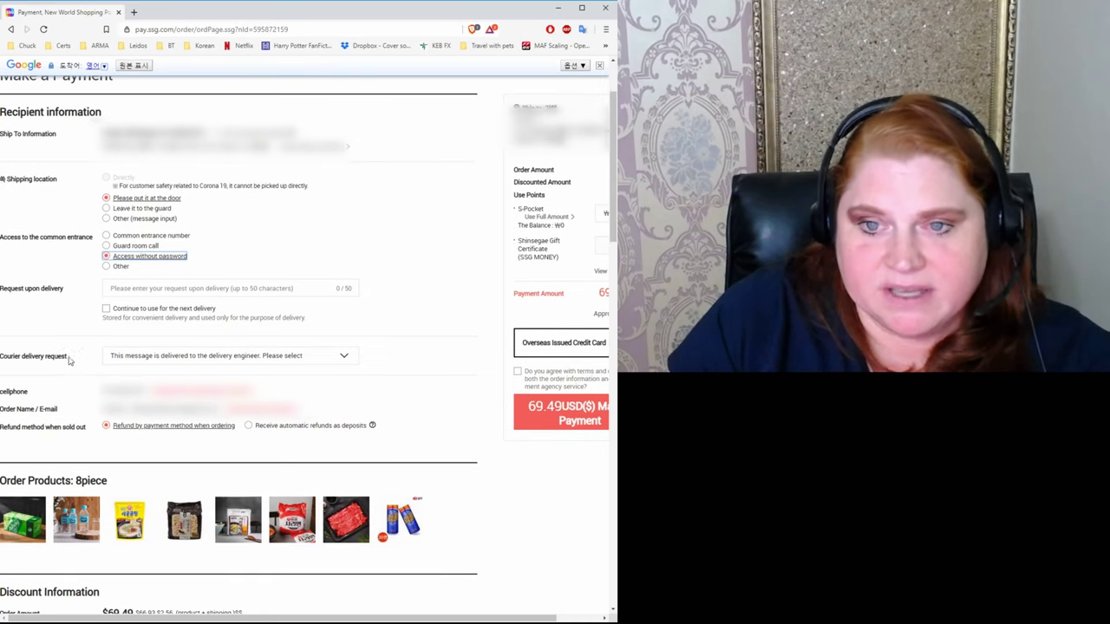
click(185, 364)
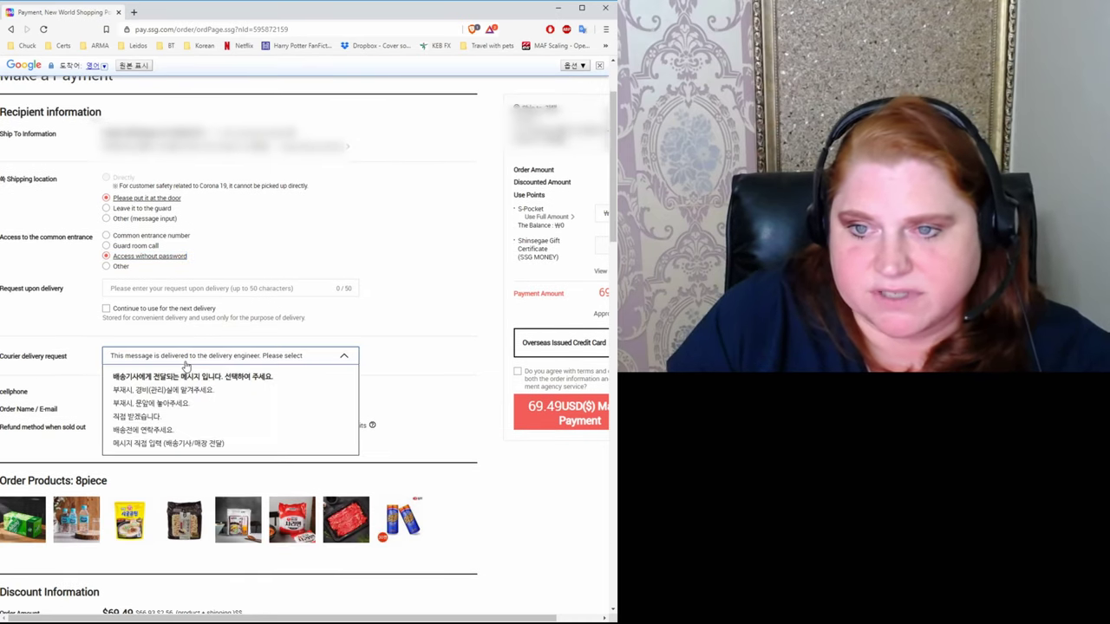
click(165, 406)
Examine the discount information and the list of card benefit recommendations without choosing a benefit.
scroll(73, 334, down, 2)
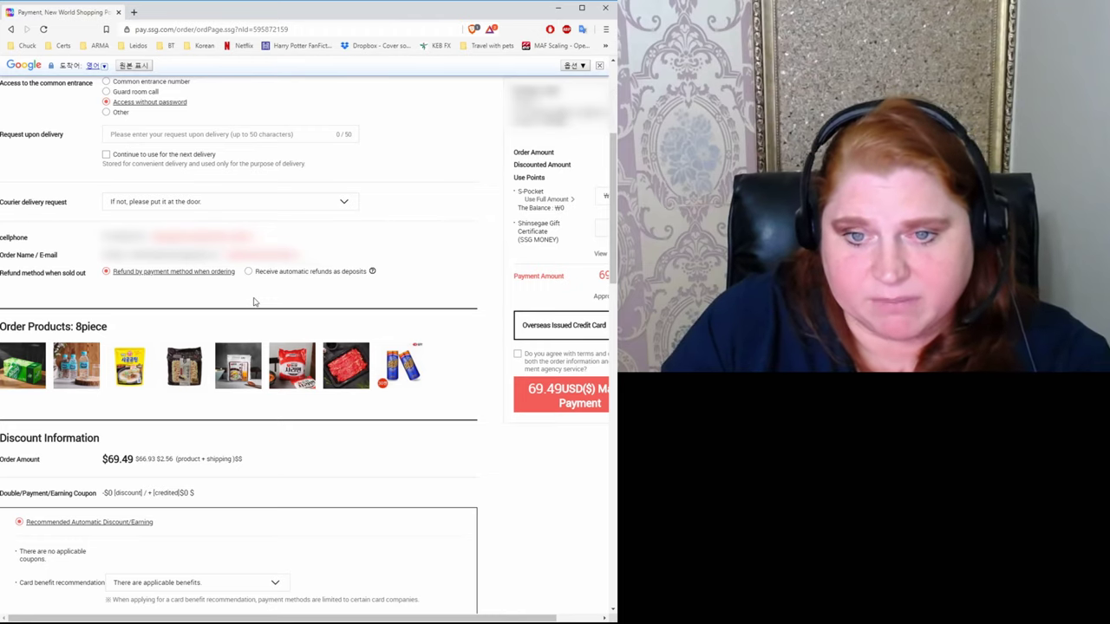
scroll(287, 480, down, 3)
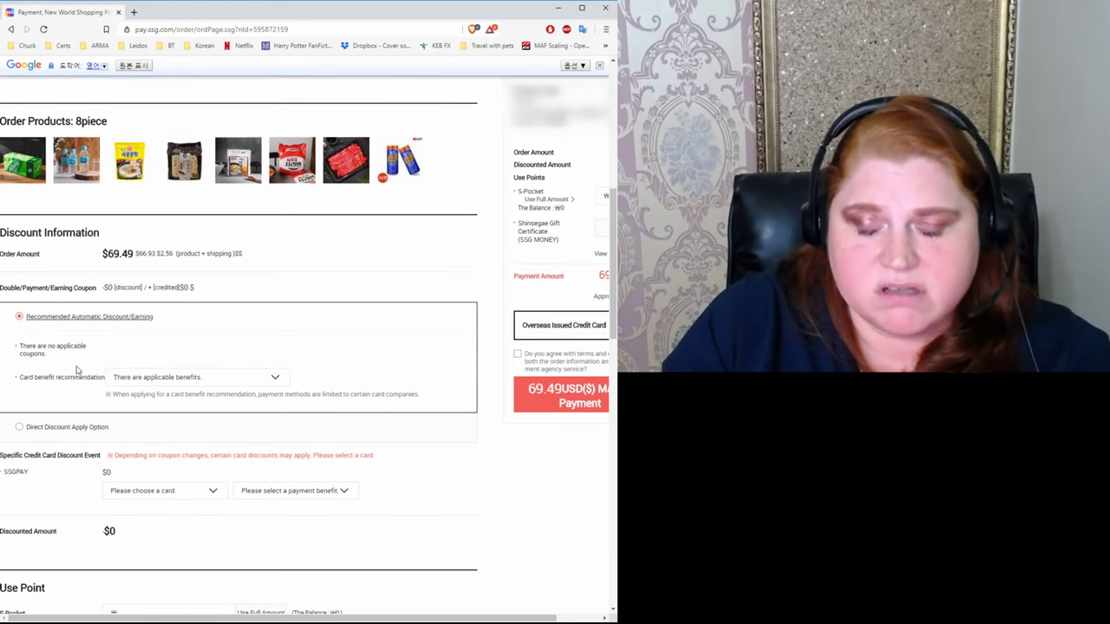
click(173, 379)
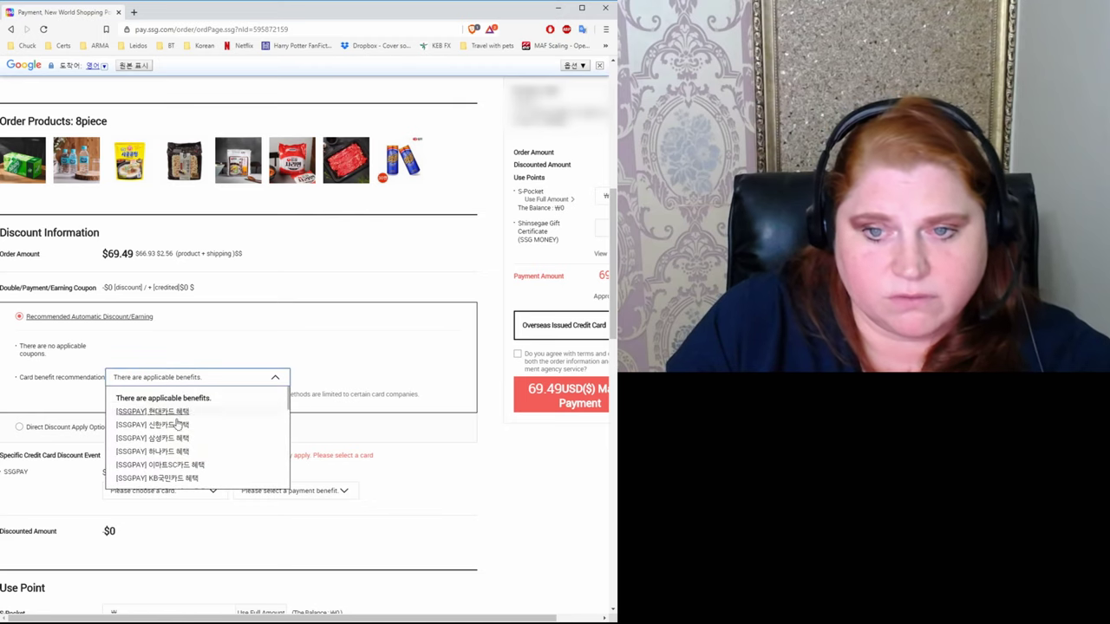
scroll(234, 468, down, 3)
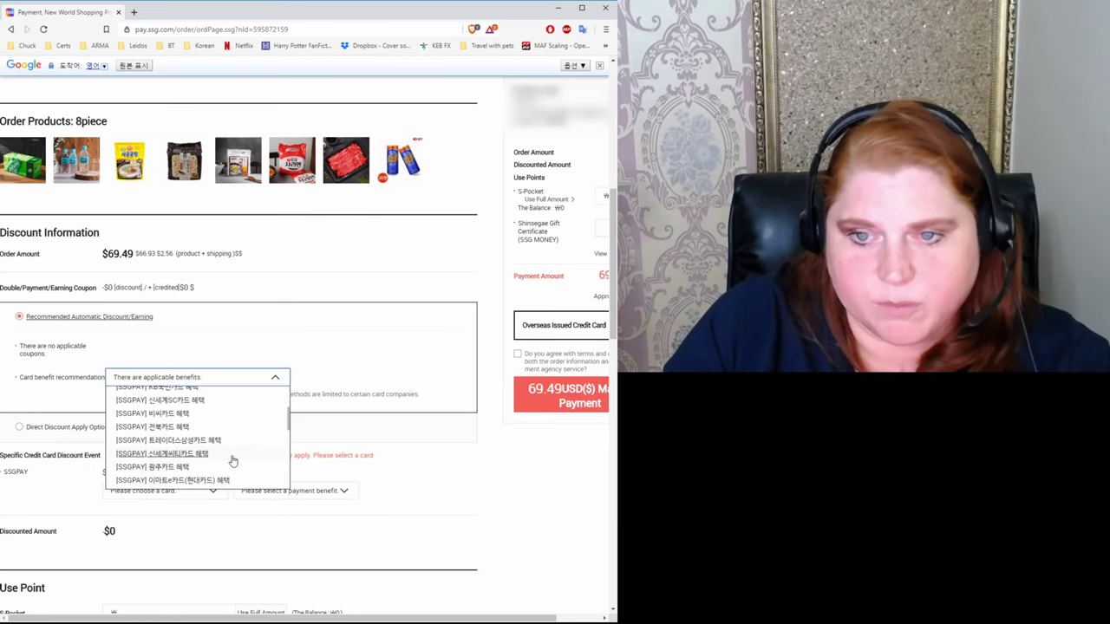
scroll(231, 458, up, 3)
scroll(186, 446, down, 2)
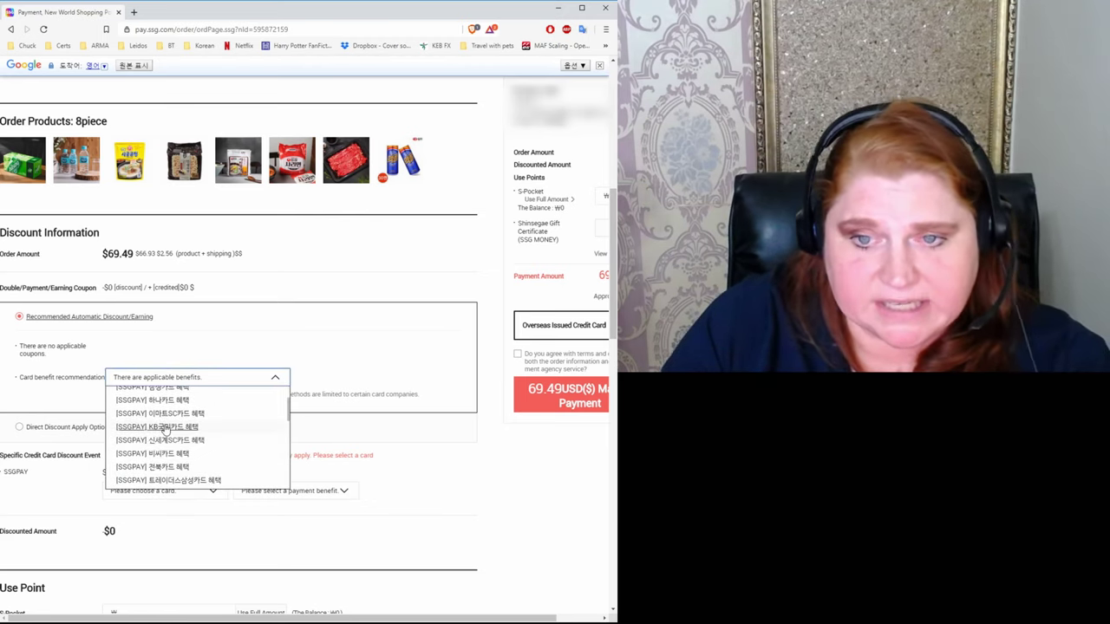
scroll(211, 434, up, 3)
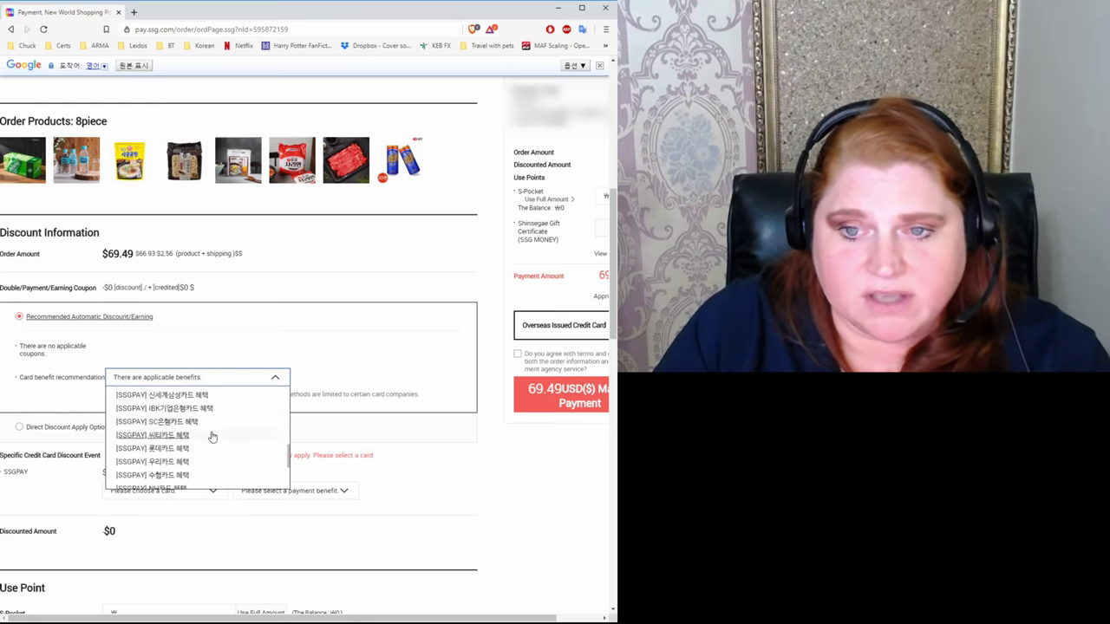
click(59, 396)
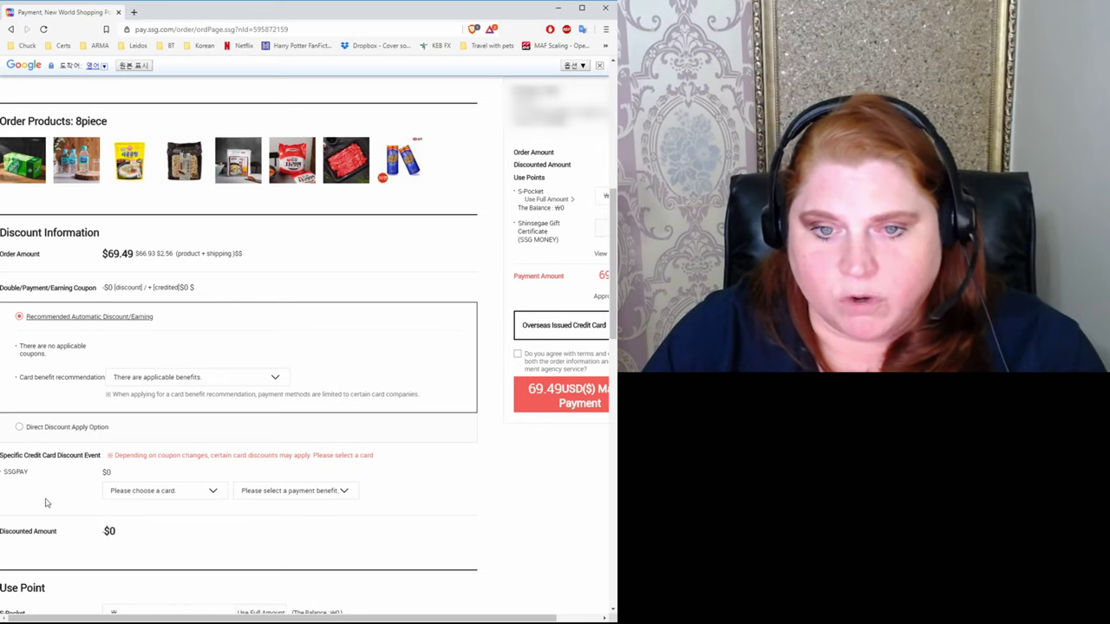
Choose VISA card for the Overseas Issued Credit Card payment, keep using the selected payment method, and agree to the payment terms.
scroll(57, 486, down, 1)
scroll(68, 416, down, 3)
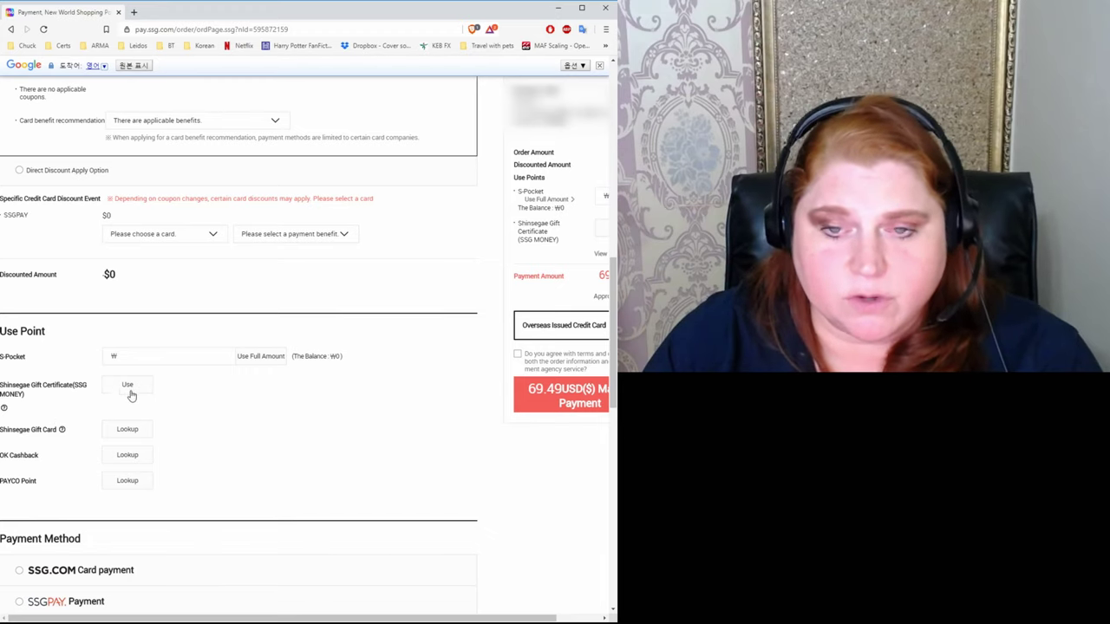
scroll(69, 409, down, 2)
scroll(159, 385, down, 1)
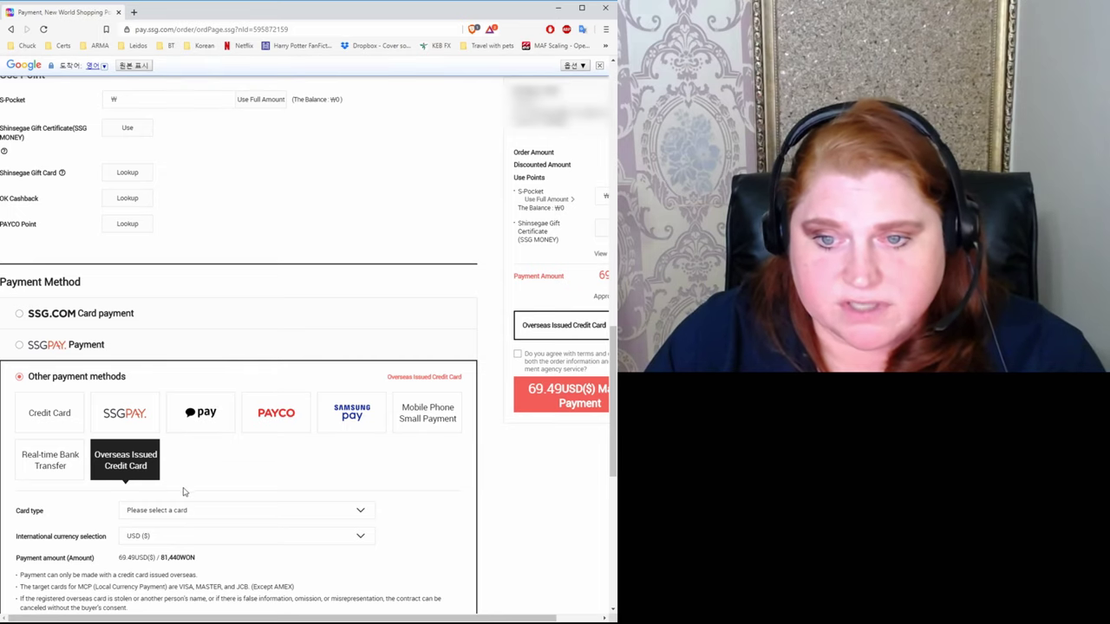
click(194, 518)
click(159, 381)
scroll(160, 382, down, 2)
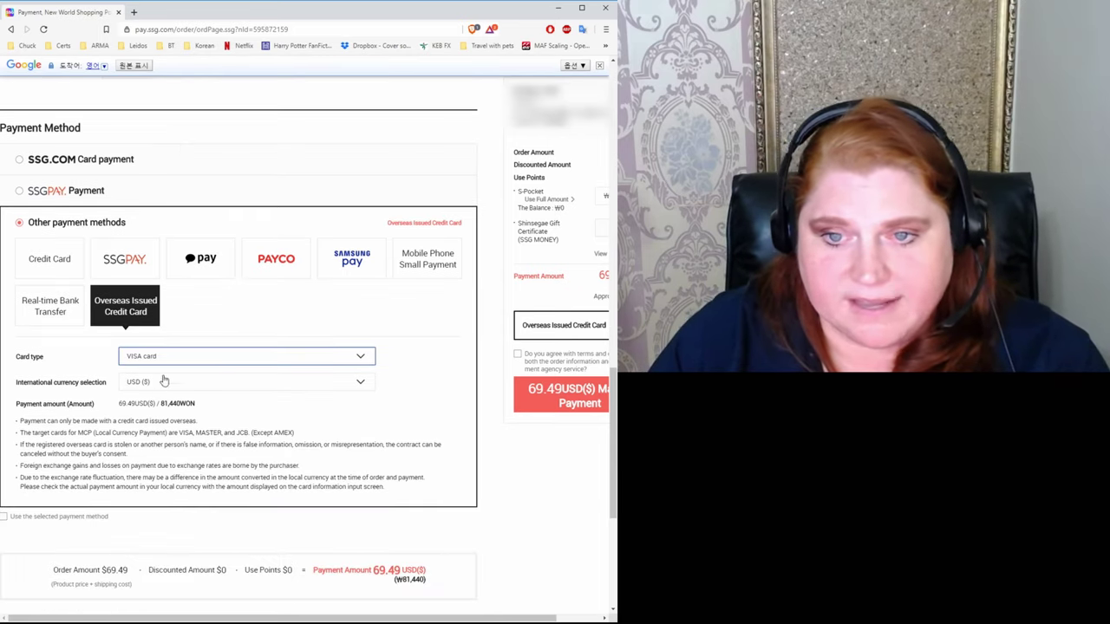
click(6, 517)
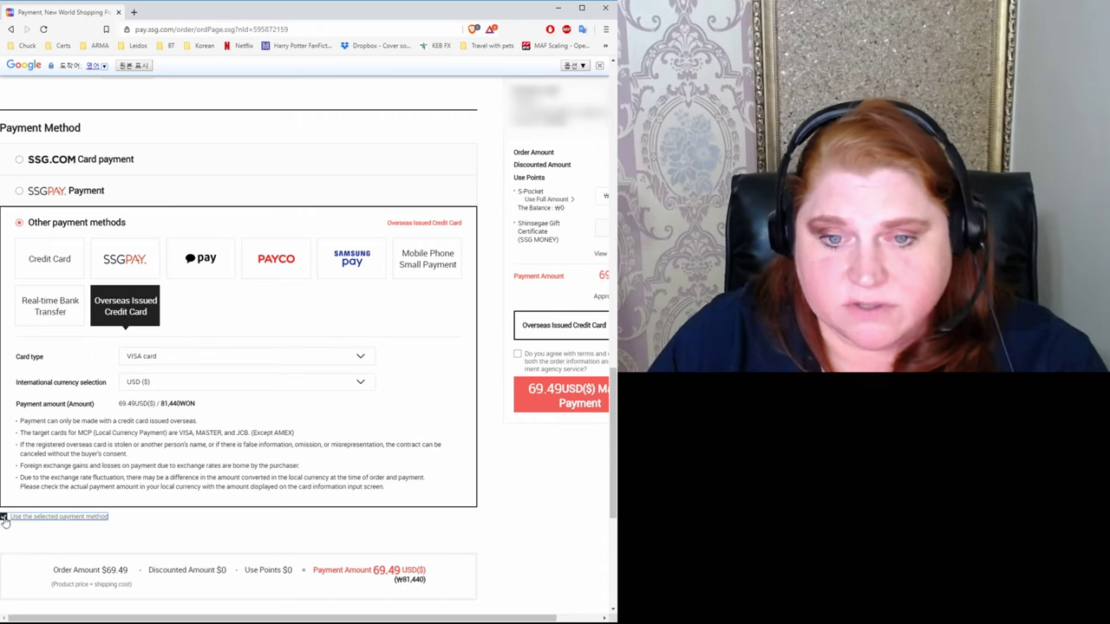
click(518, 354)
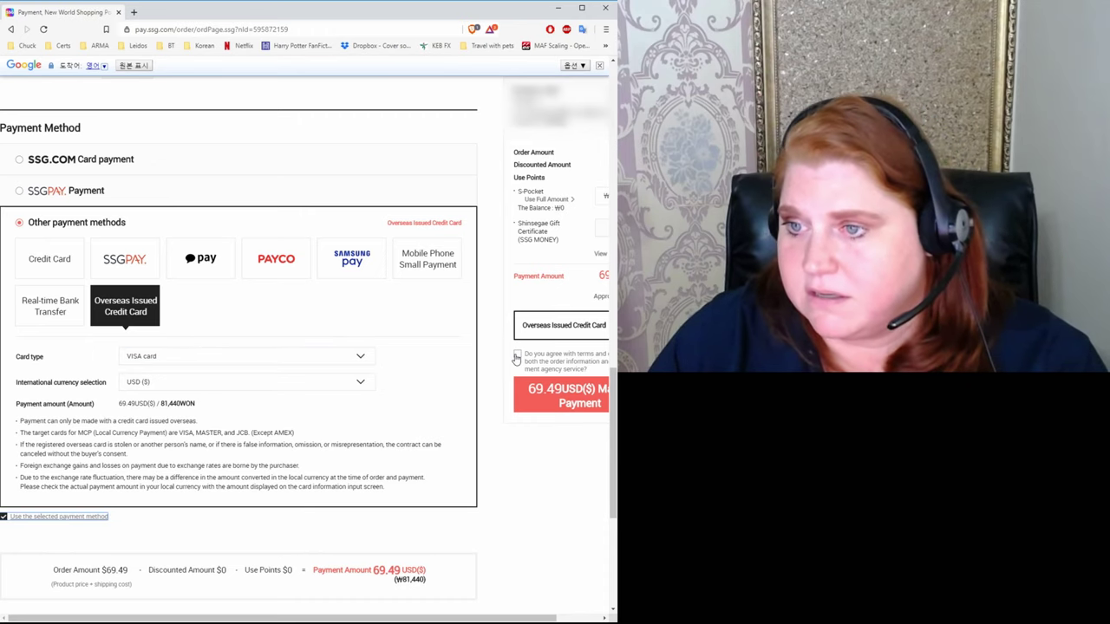
Try to make the payment by entering the credit card information and paying in KRW.
click(562, 393)
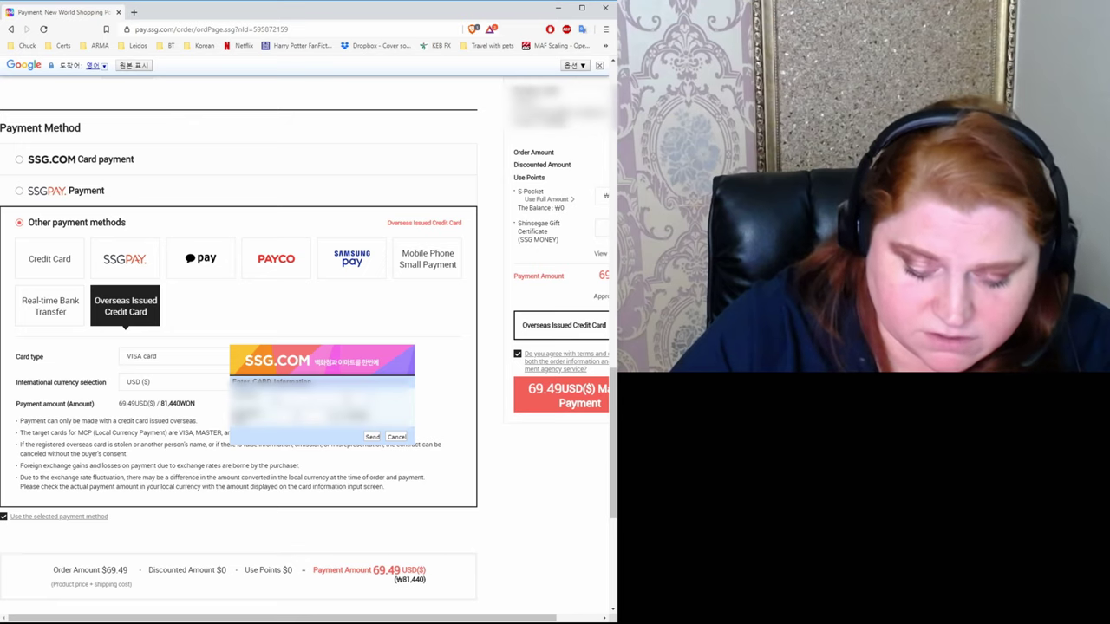
text(5)
click(372, 437)
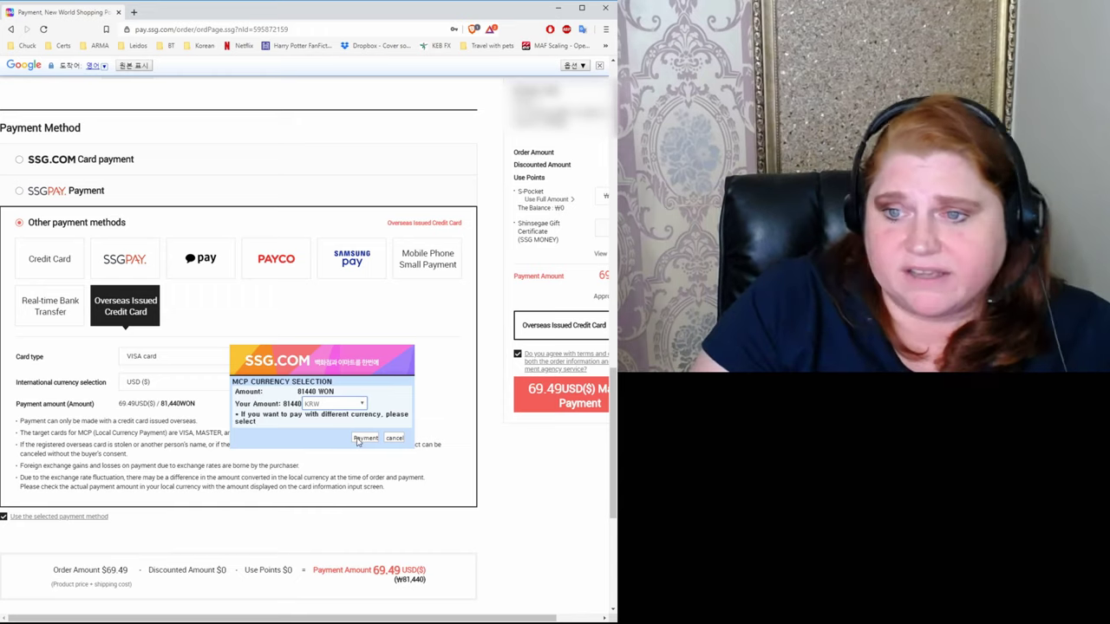
click(364, 438)
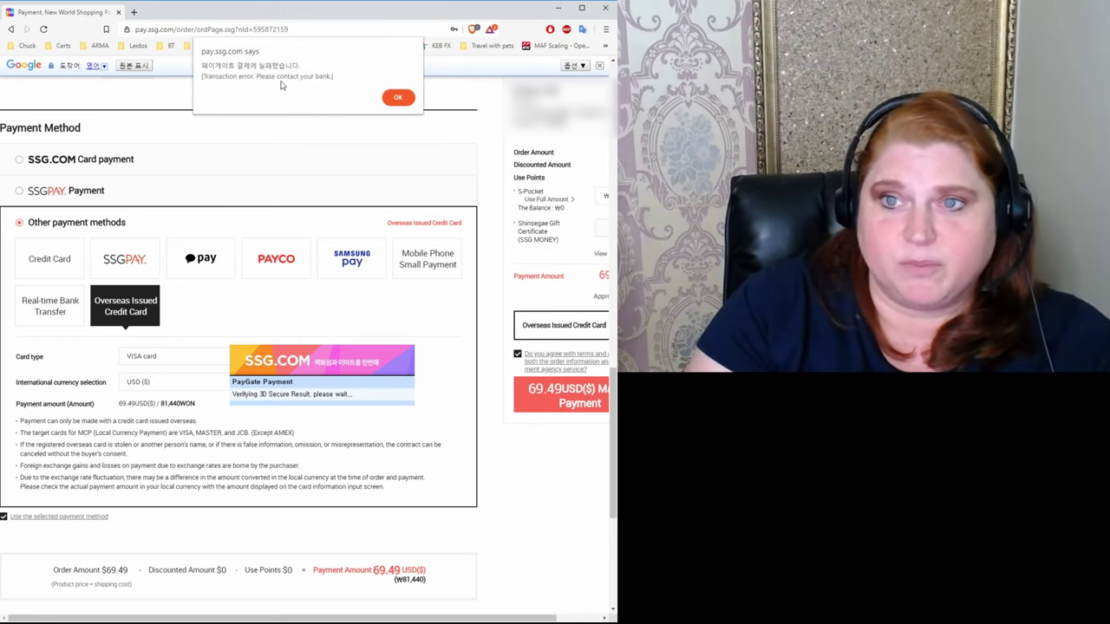
click(396, 98)
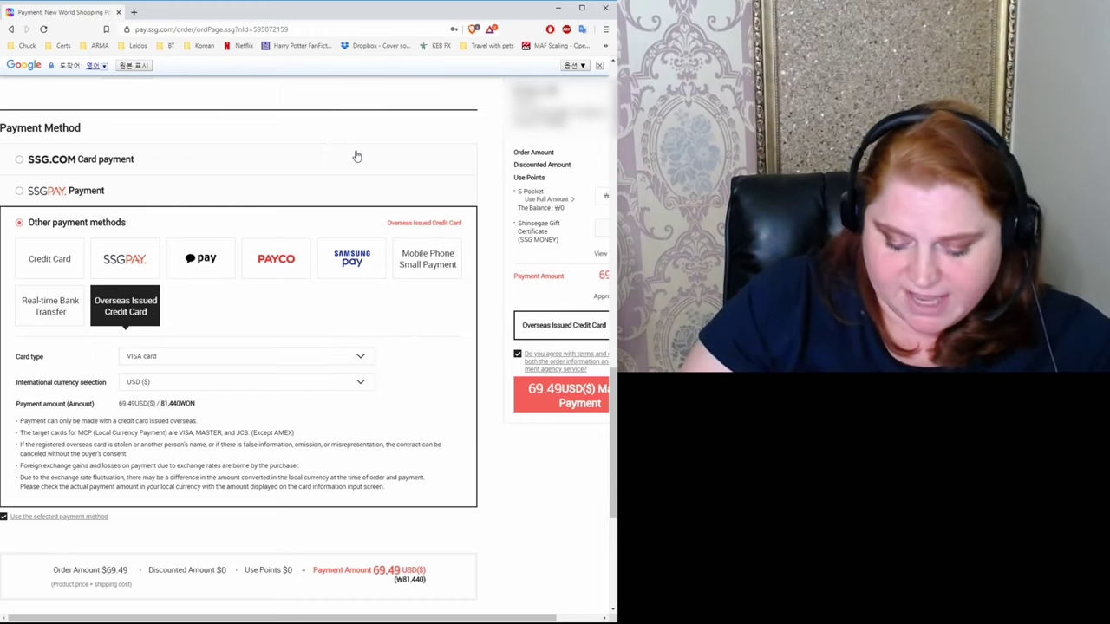
Submit the payment for the order again.
click(575, 404)
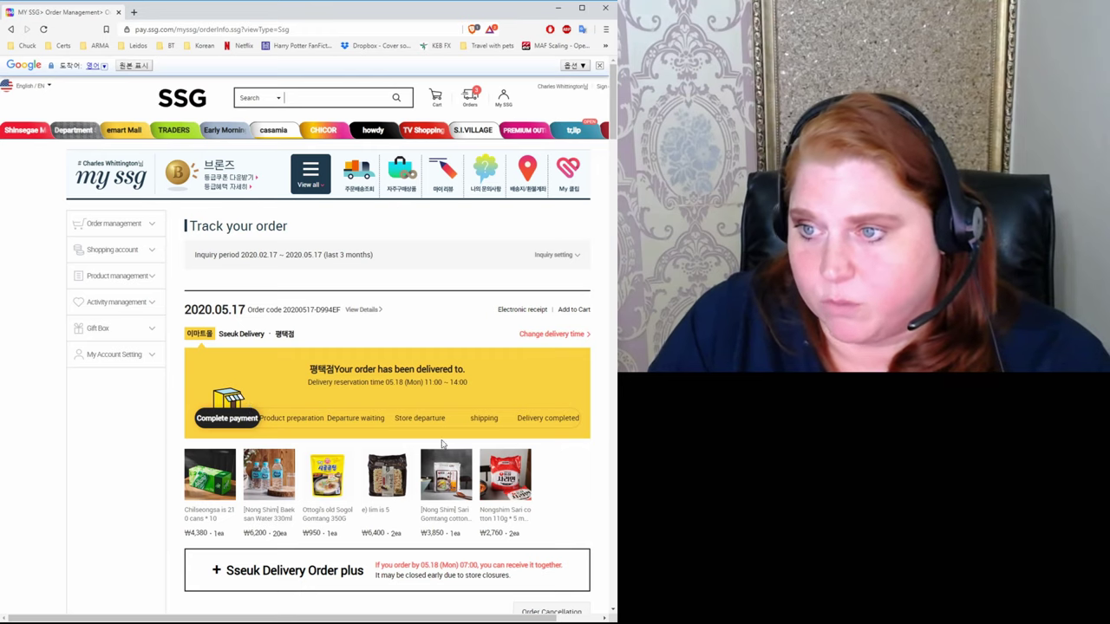
Review the delivery status of the new order's shipments and of the earlier orders on the order tracking page.
scroll(301, 408, down, 1)
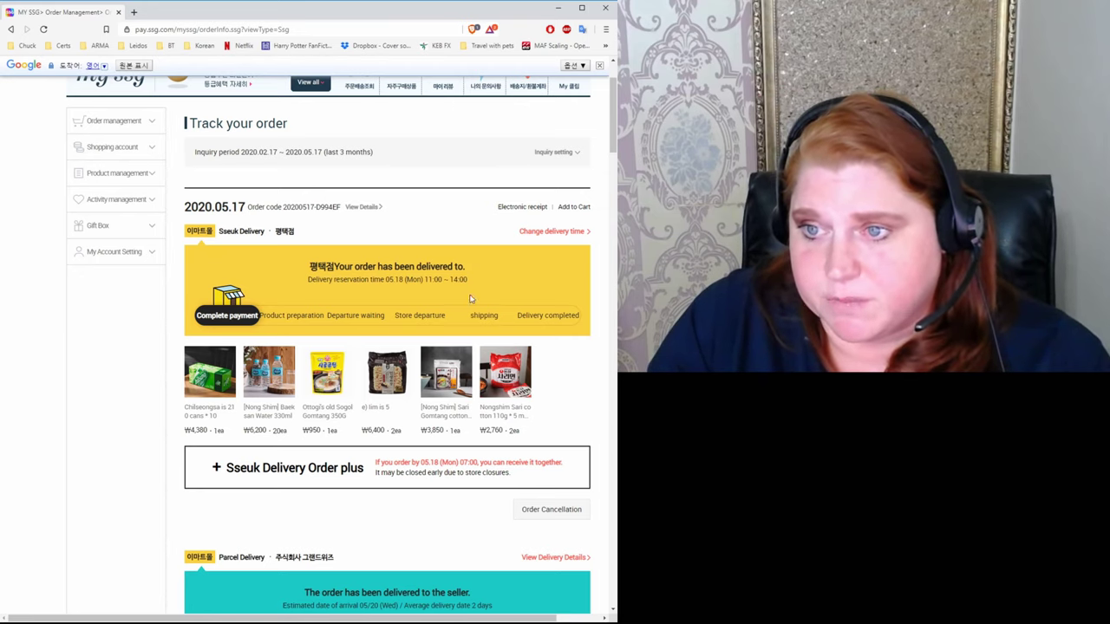
scroll(452, 281, down, 4)
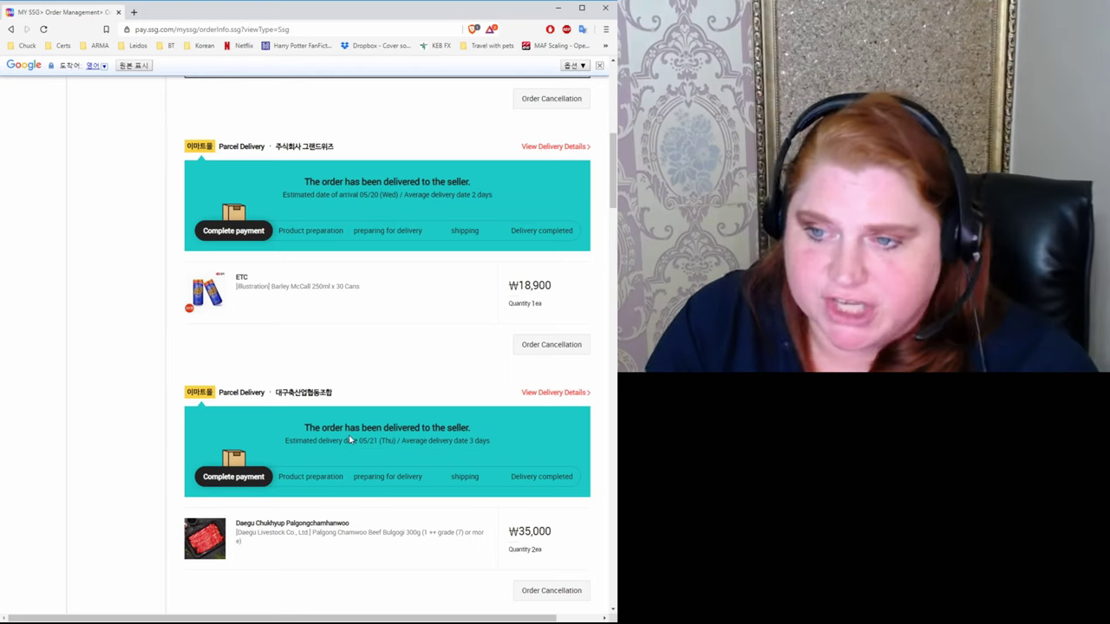
scroll(350, 441, down, 4)
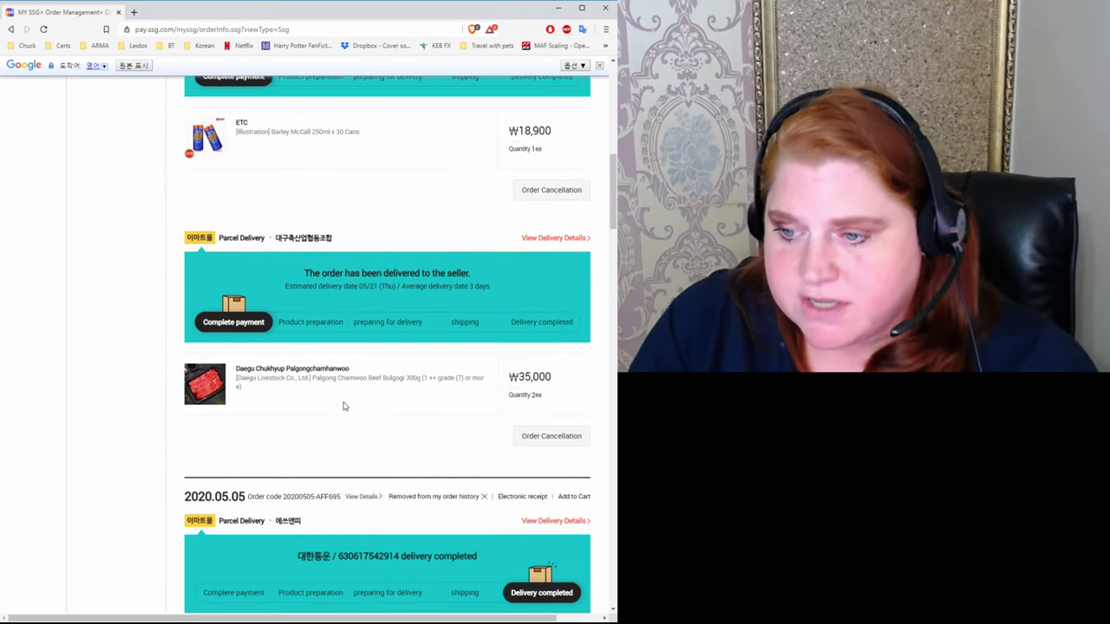
scroll(347, 393, down, 3)
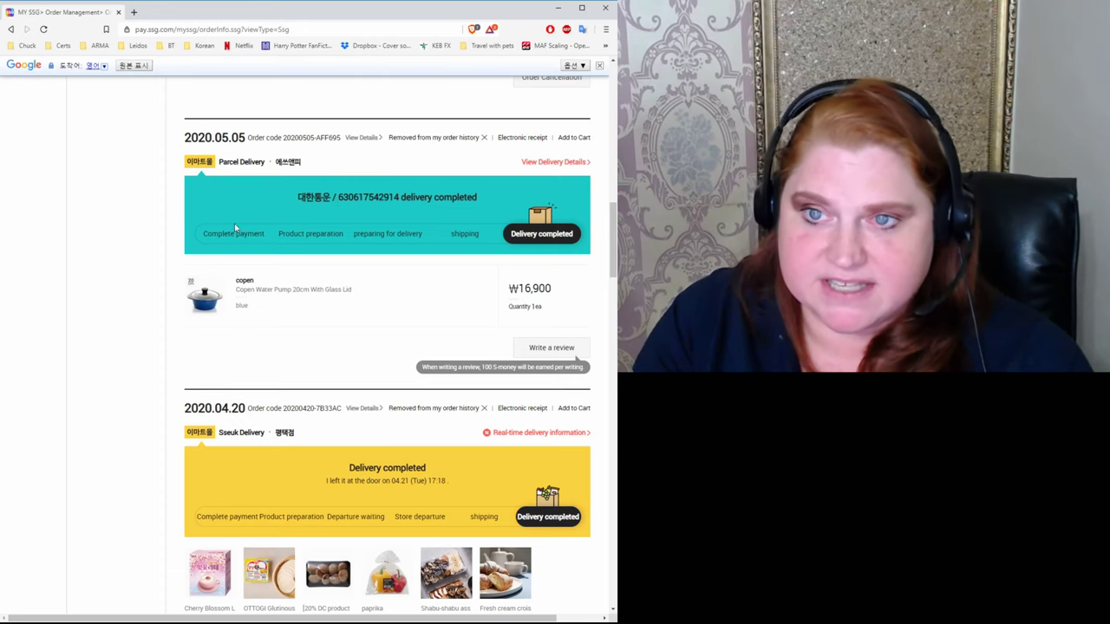
scroll(295, 260, down, 2)
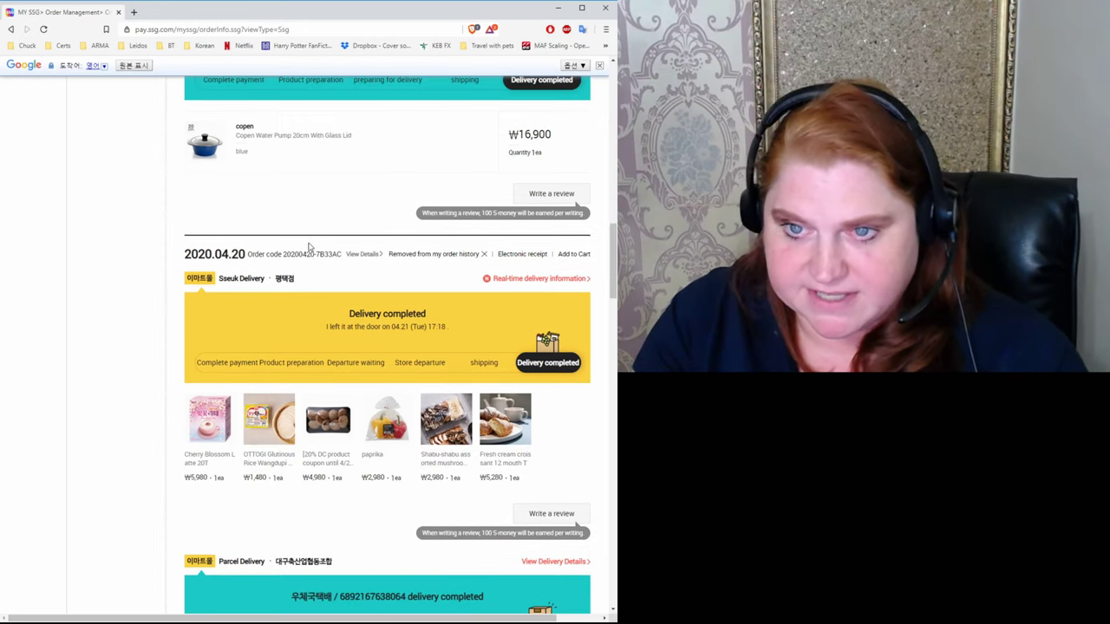
scroll(296, 304, down, 1)
scroll(259, 282, down, 1)
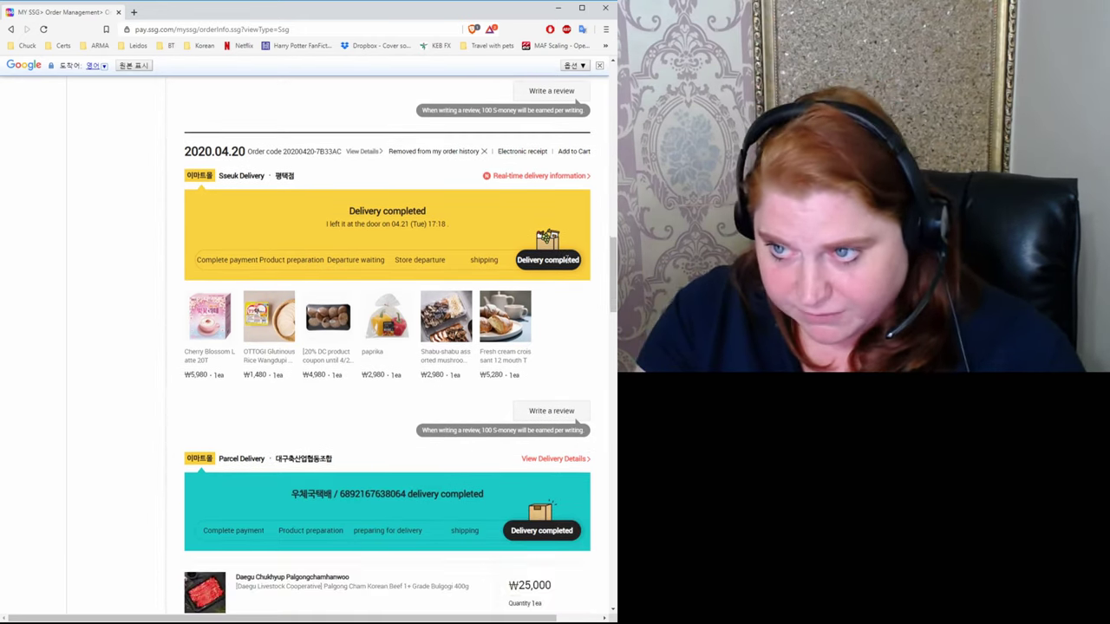
View the real-time delivery information of the 2020.04.20 order, close it, and look through the older orders.
click(522, 178)
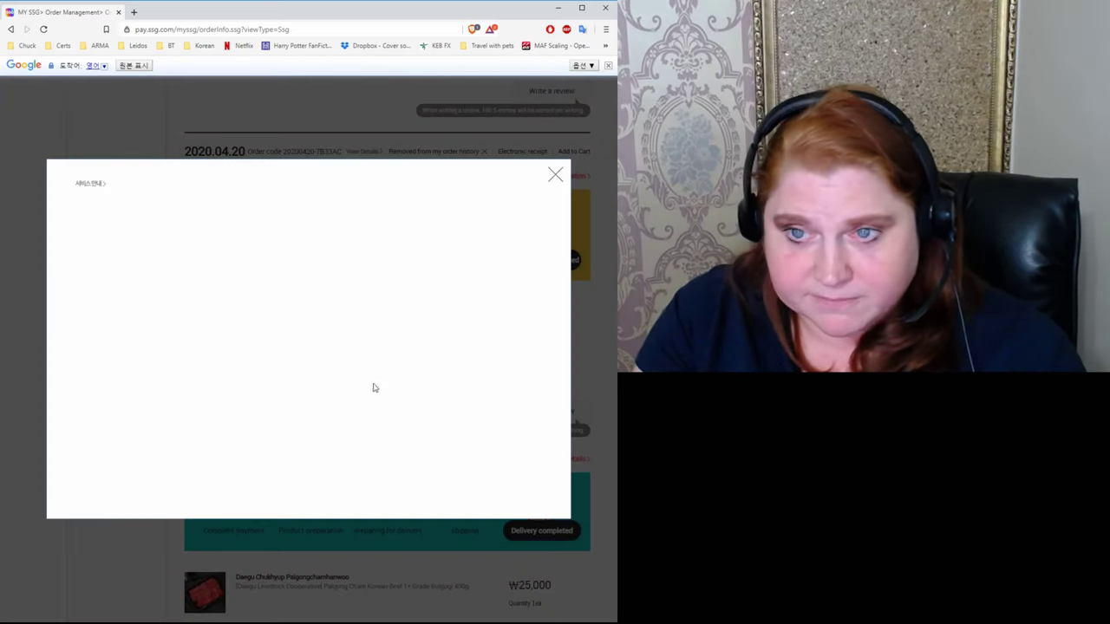
scroll(536, 272, down, 9)
click(554, 177)
scroll(440, 423, down, 4)
scroll(438, 422, down, 4)
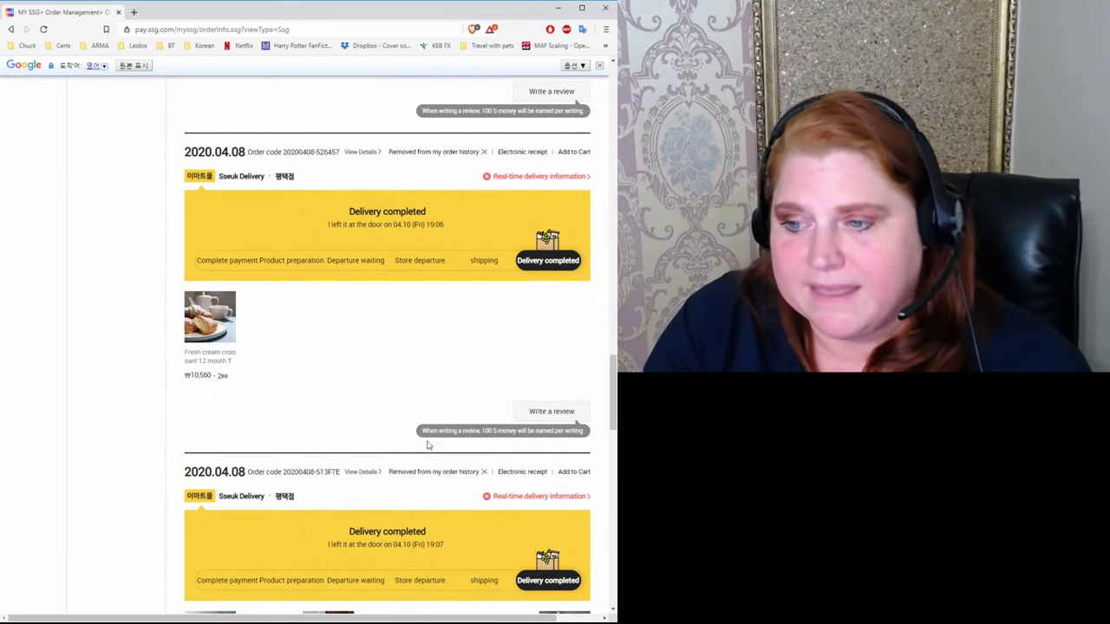
Look back through the completed April and May orders on the order tracking page, ending at the newest order.
scroll(427, 440, down, 20)
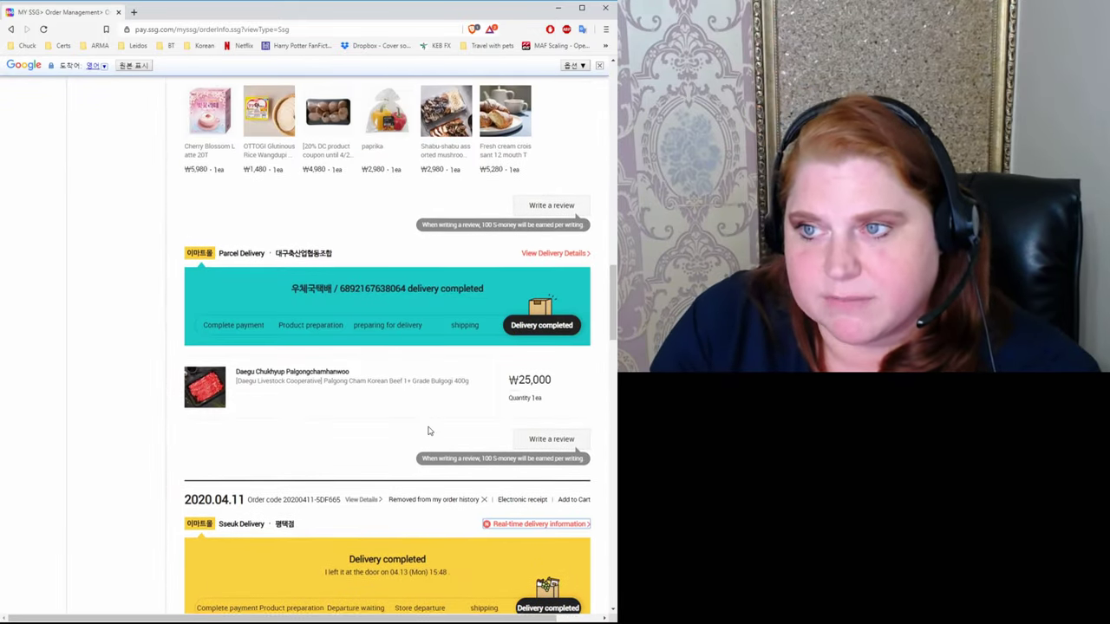
scroll(512, 217, up, 2)
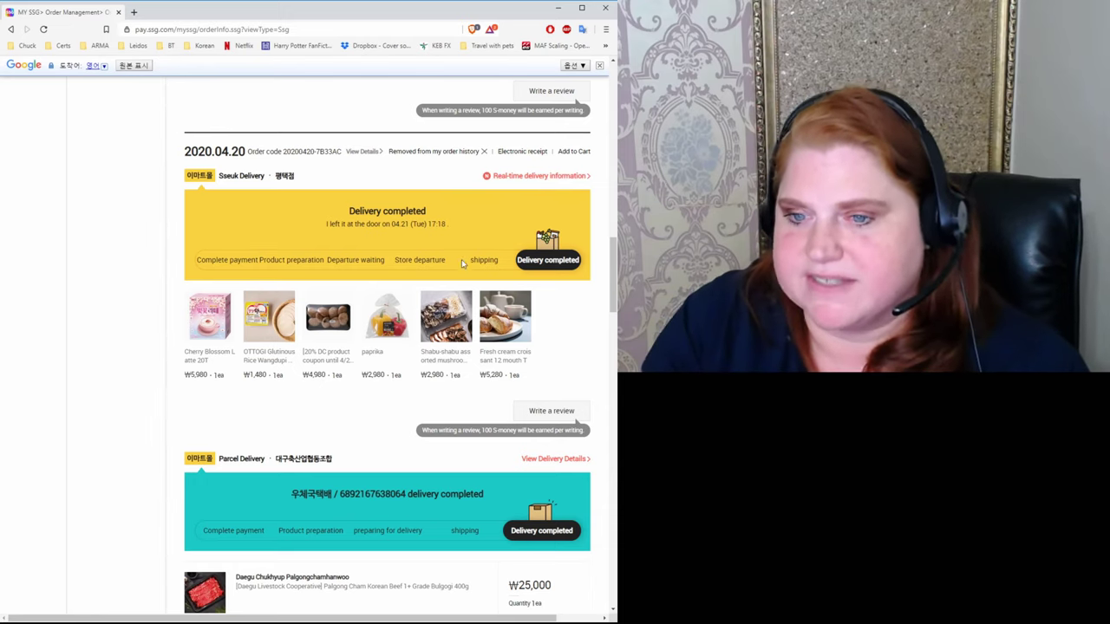
scroll(451, 292, down, 2)
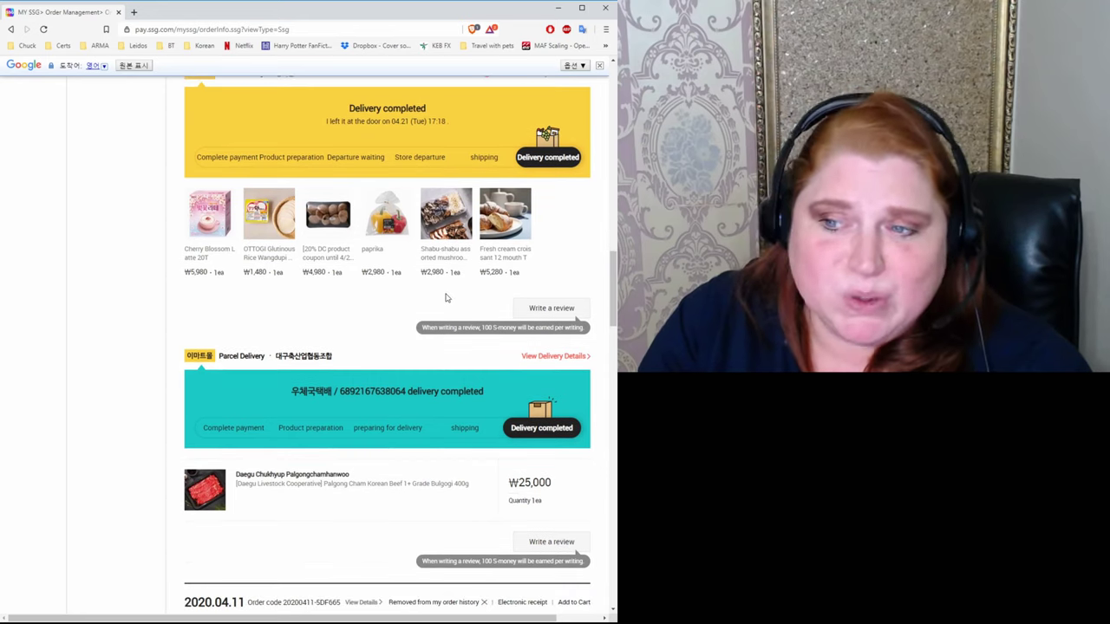
scroll(455, 313, up, 5)
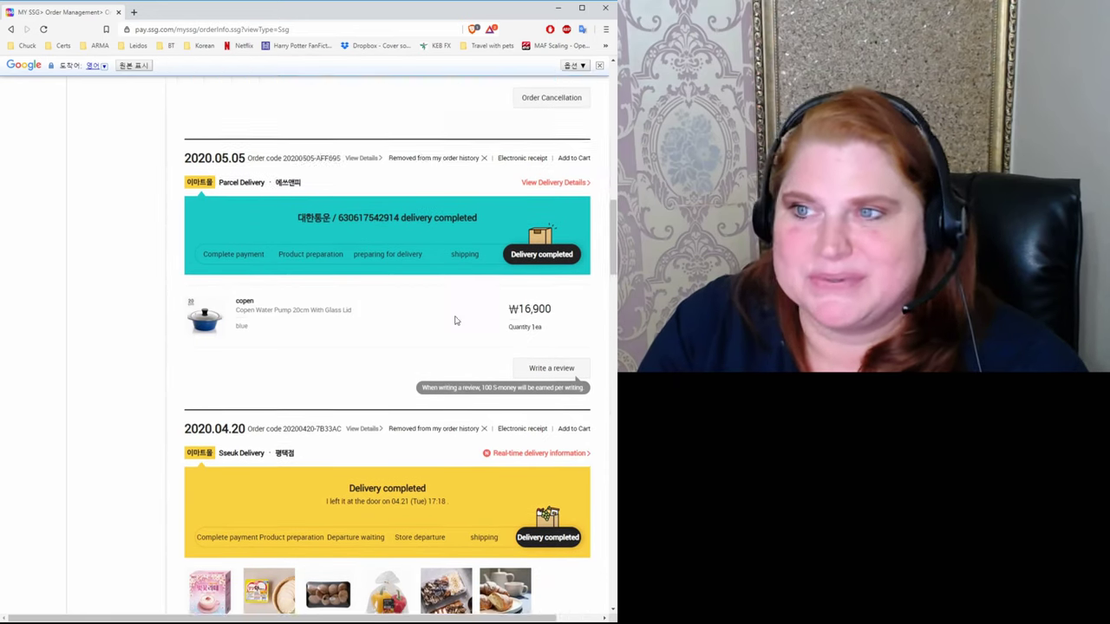
scroll(455, 321, up, 10)
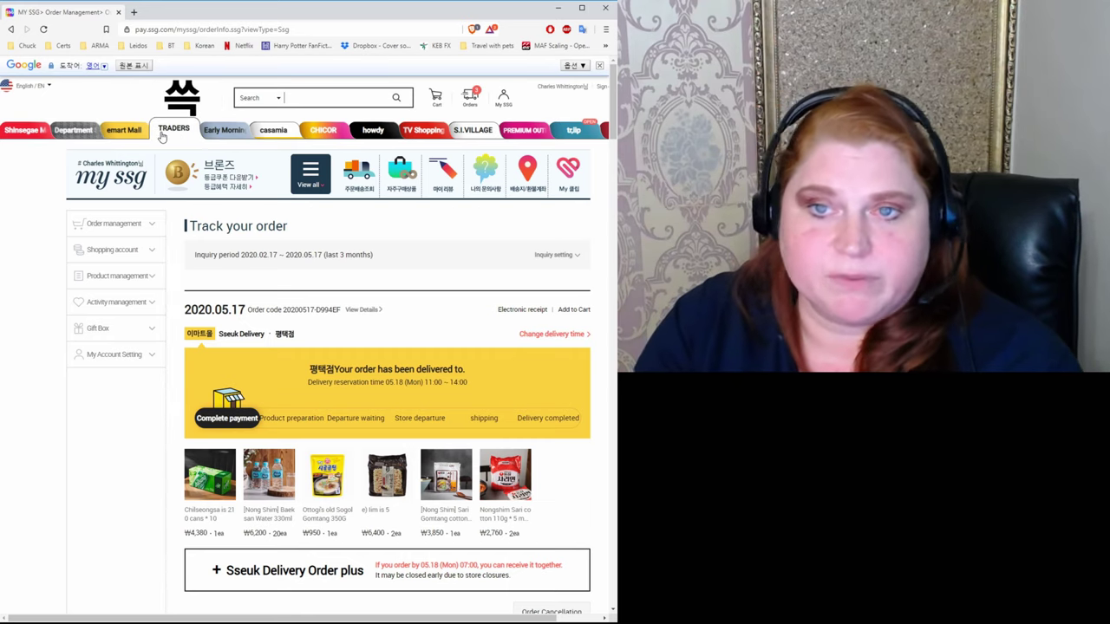
Visit the TRADERS store, look over its food and household categories, and open the Bored snacks section.
click(161, 136)
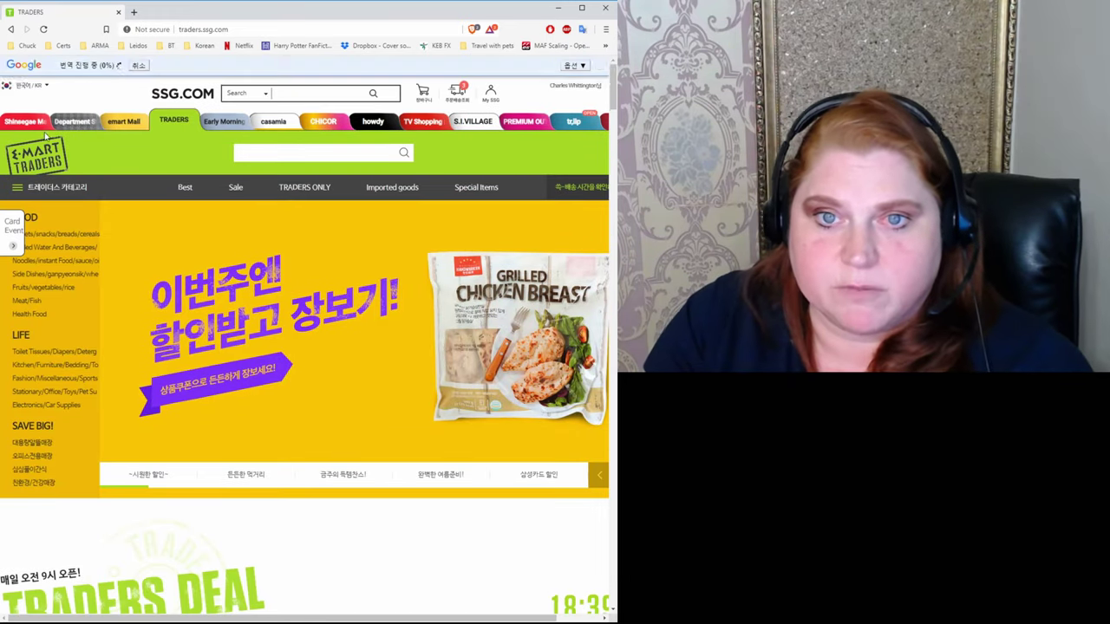
mouse_move(82, 251)
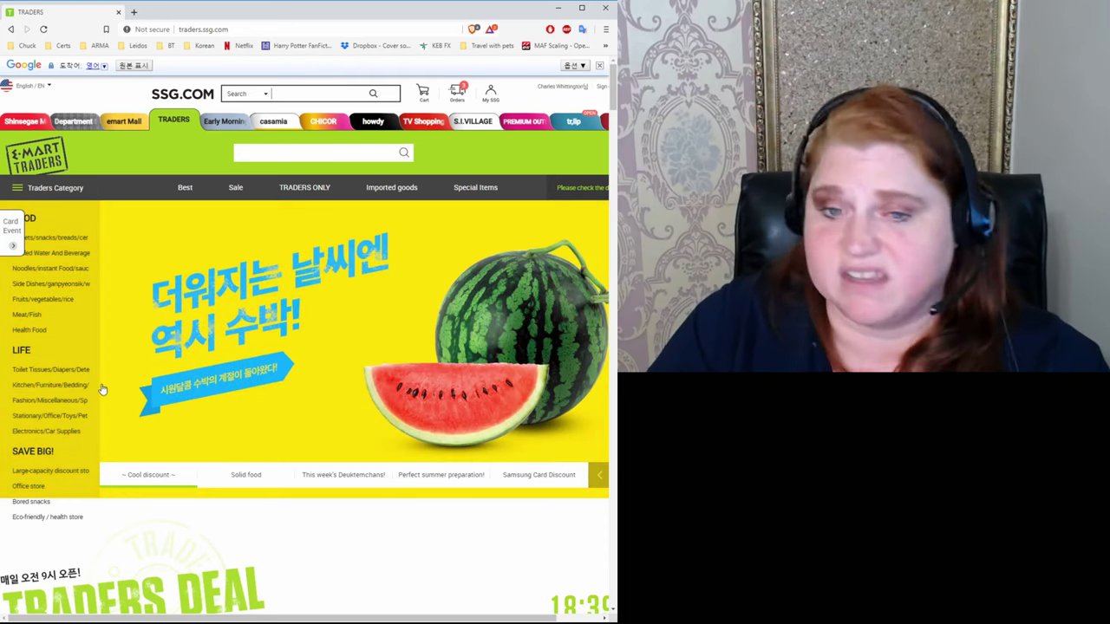
mouse_move(74, 389)
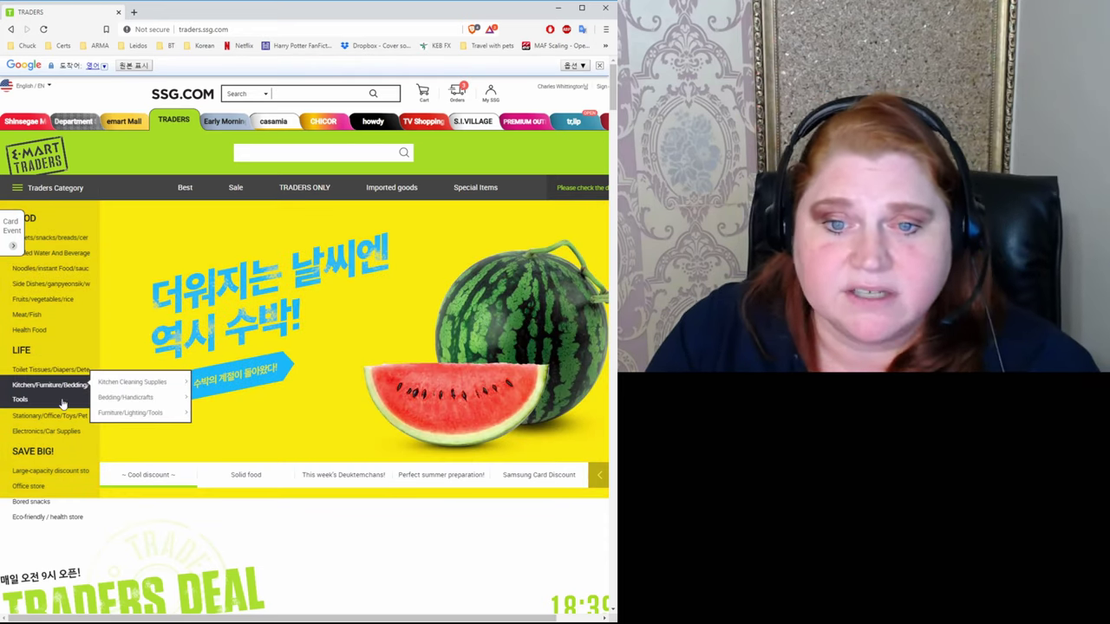
click(33, 501)
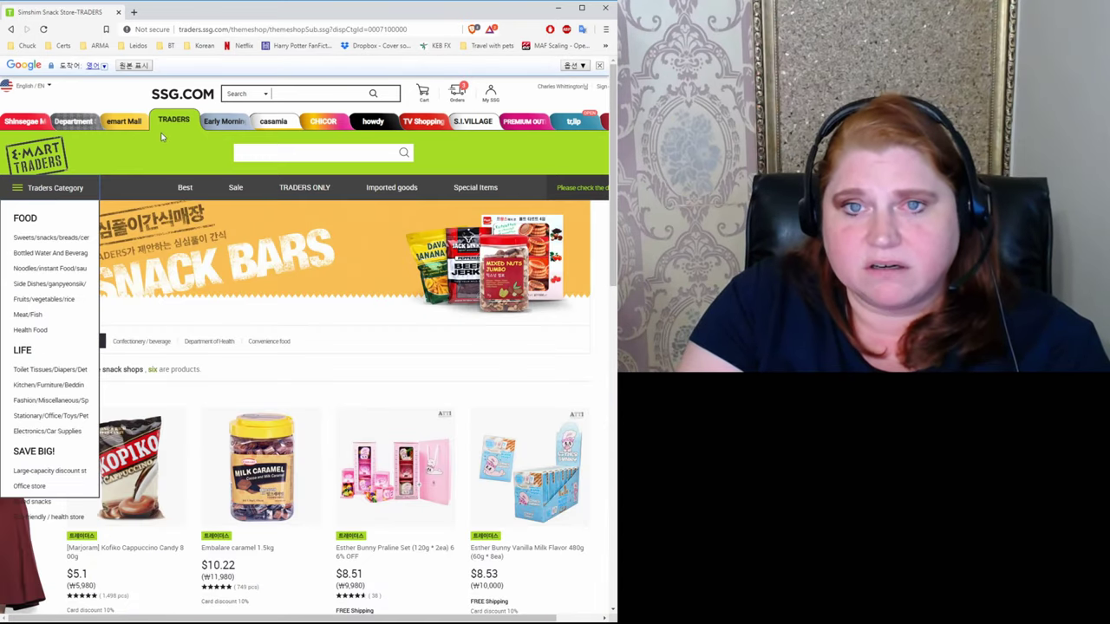
Visit the Shinsegae Mall store and return to the emart Mall home page.
click(36, 127)
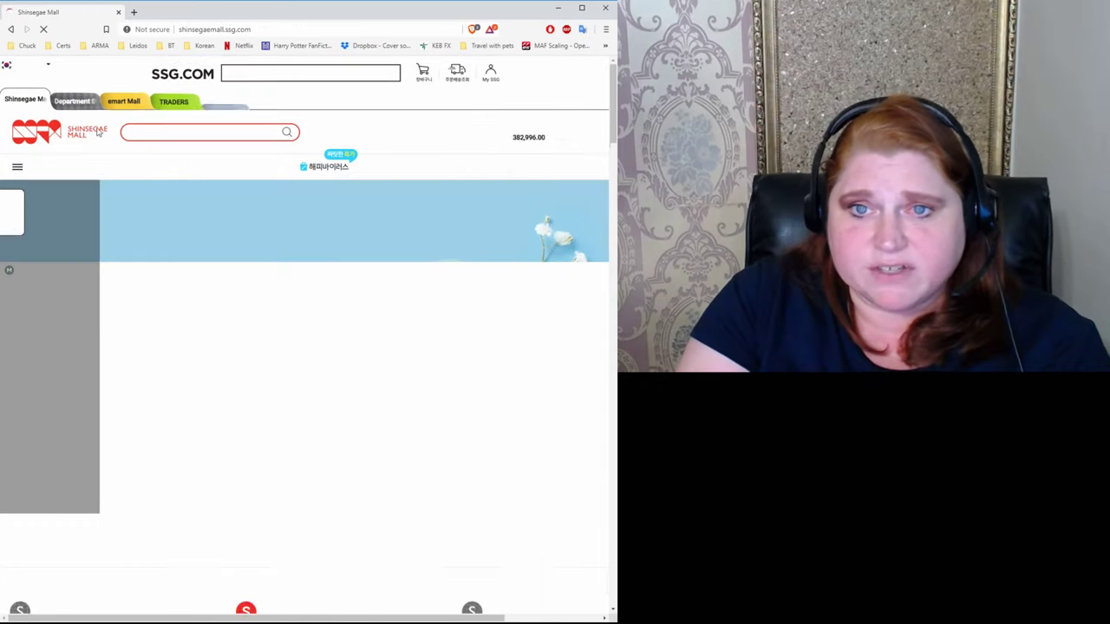
click(119, 122)
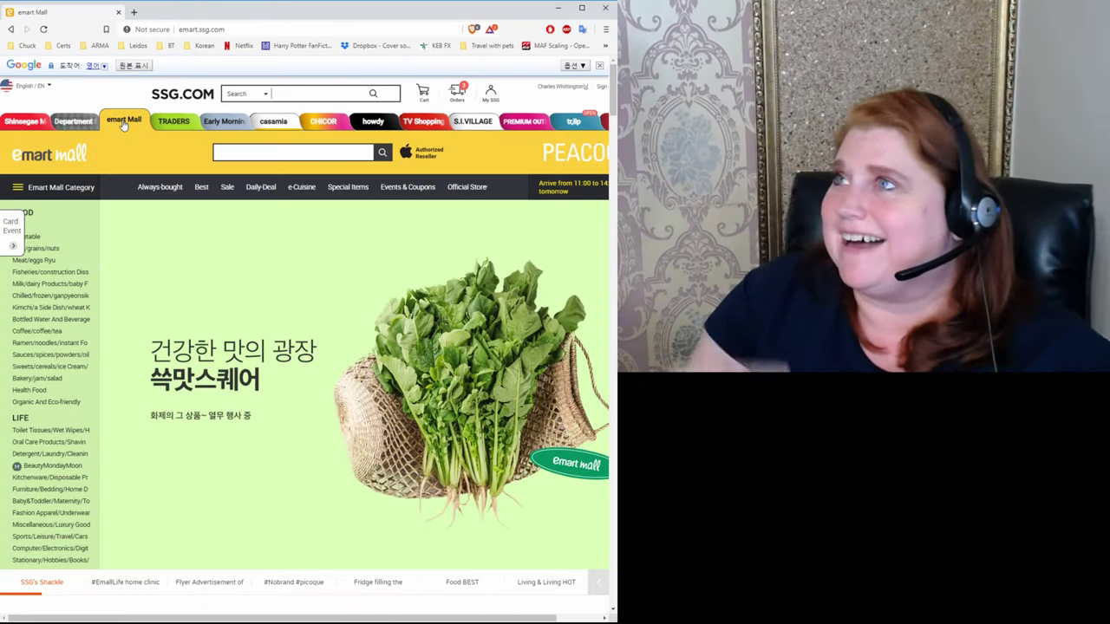